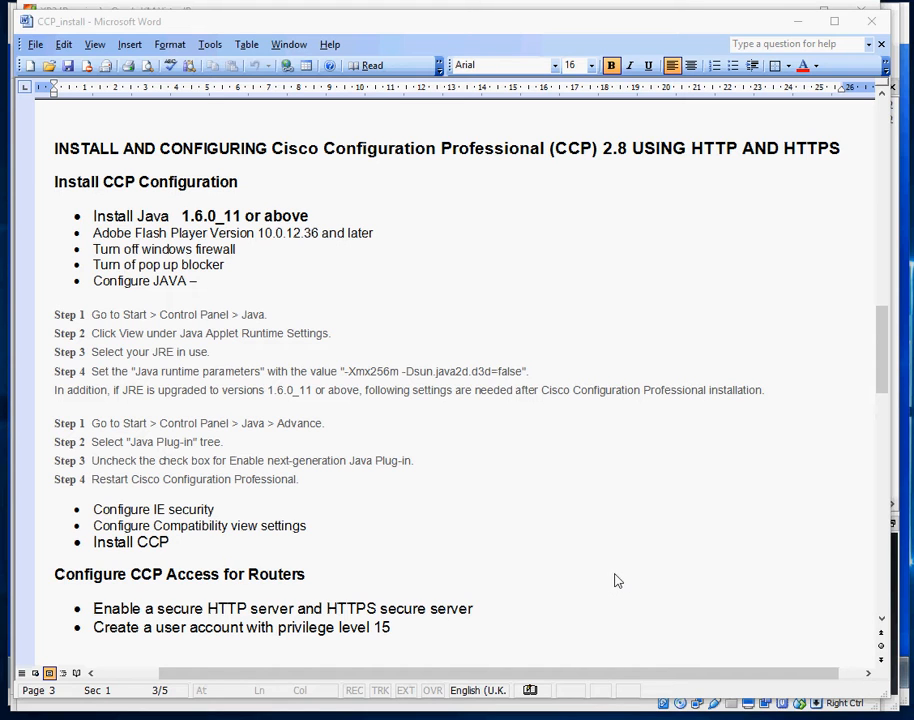
Select router R2 and open its Edit Interface/Connection list under Interface Management
mouse_move(414, 719)
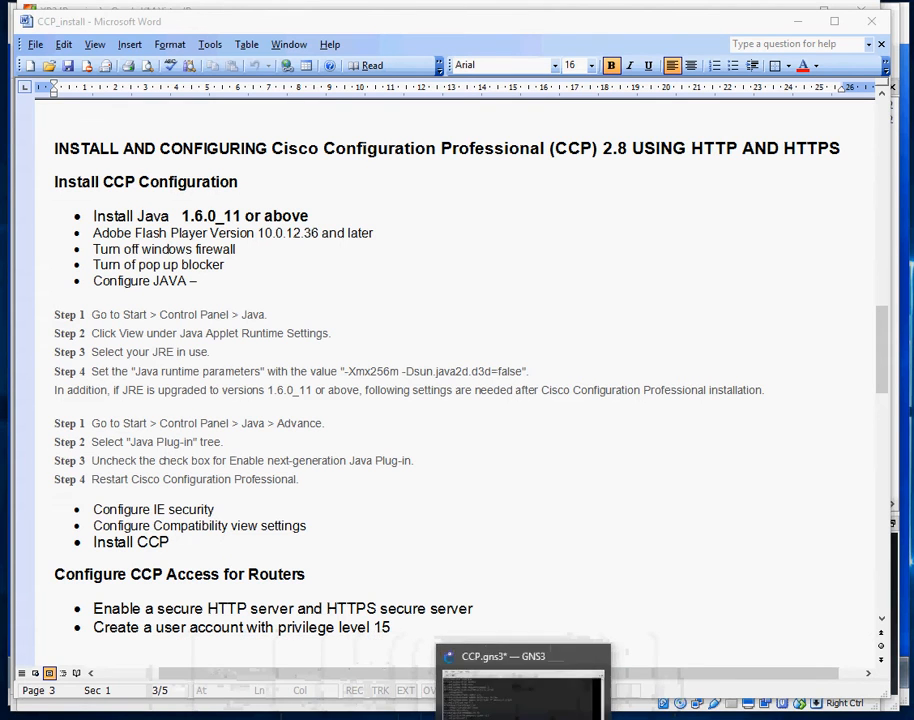
left_click(575, 690)
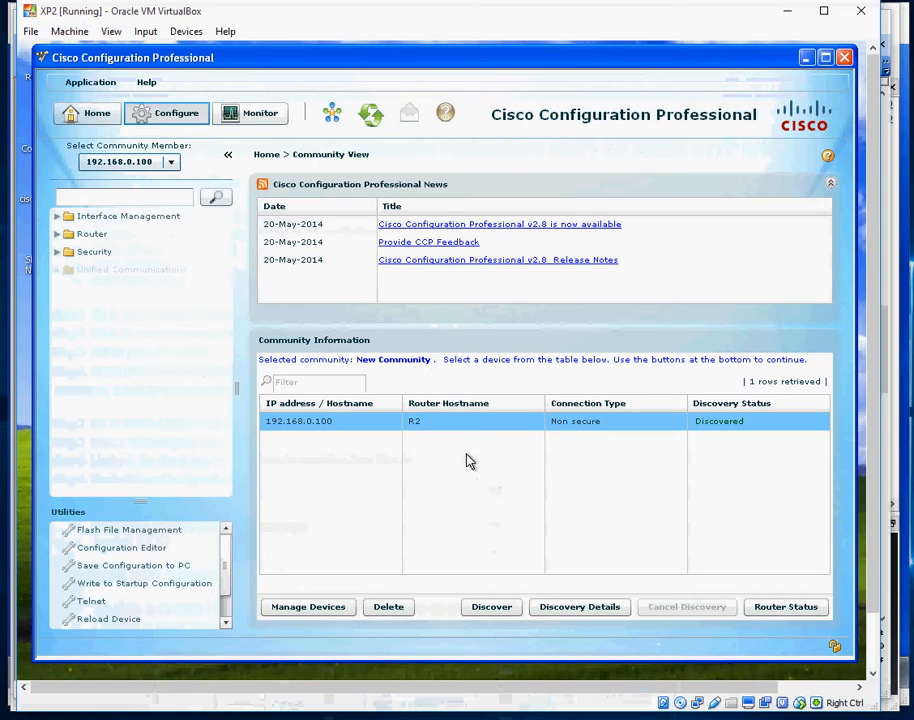
left_click(505, 421)
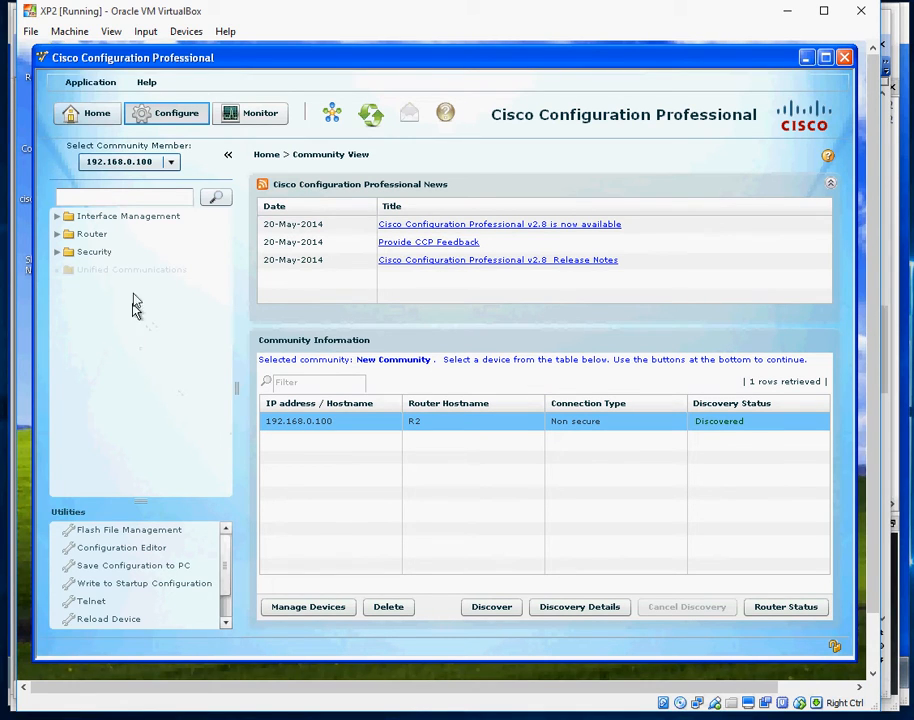
left_click(116, 220)
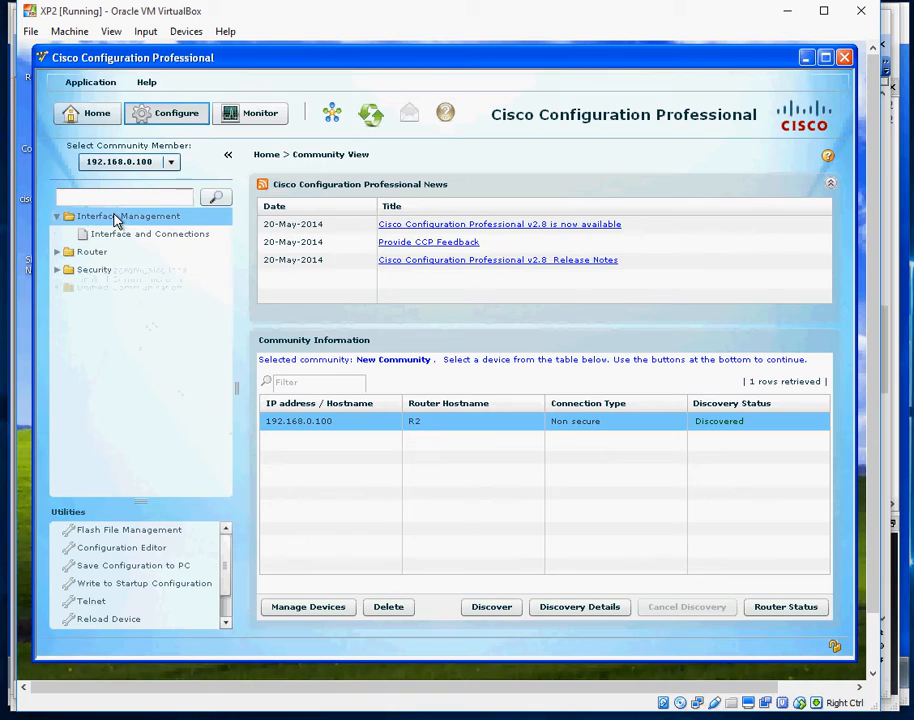
left_click(118, 234)
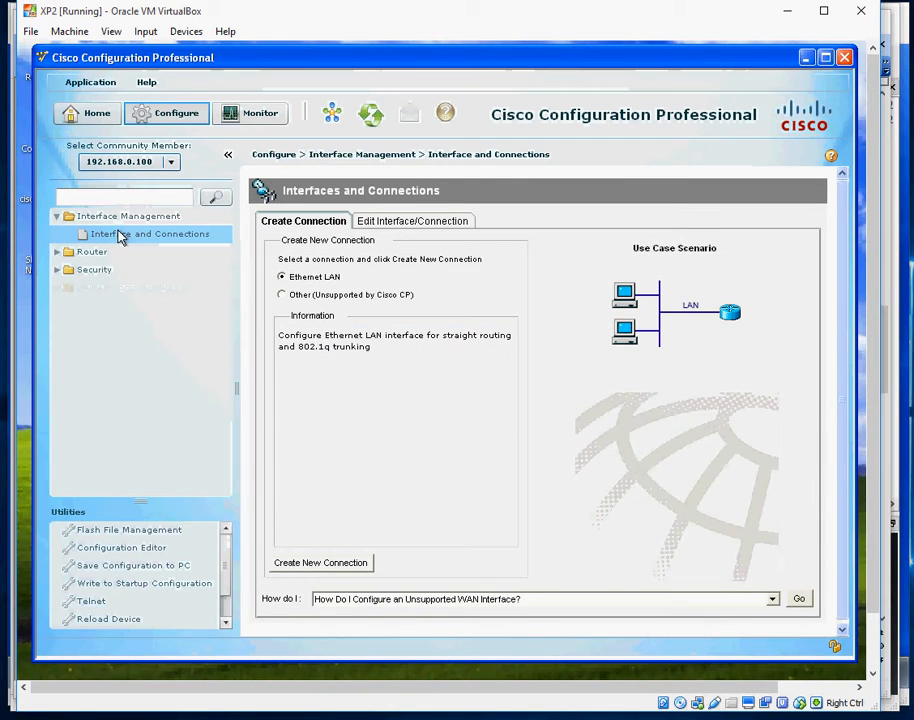
left_click(384, 221)
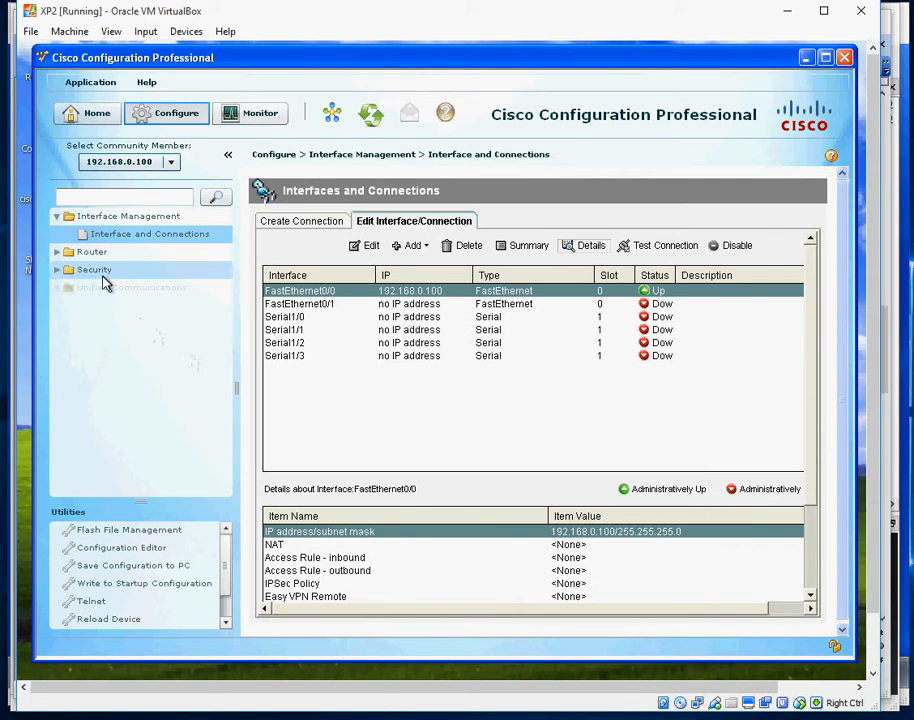
Expand and collapse the Router group, then minimise VirtualBox to reveal the Word notes
left_click(58, 253)
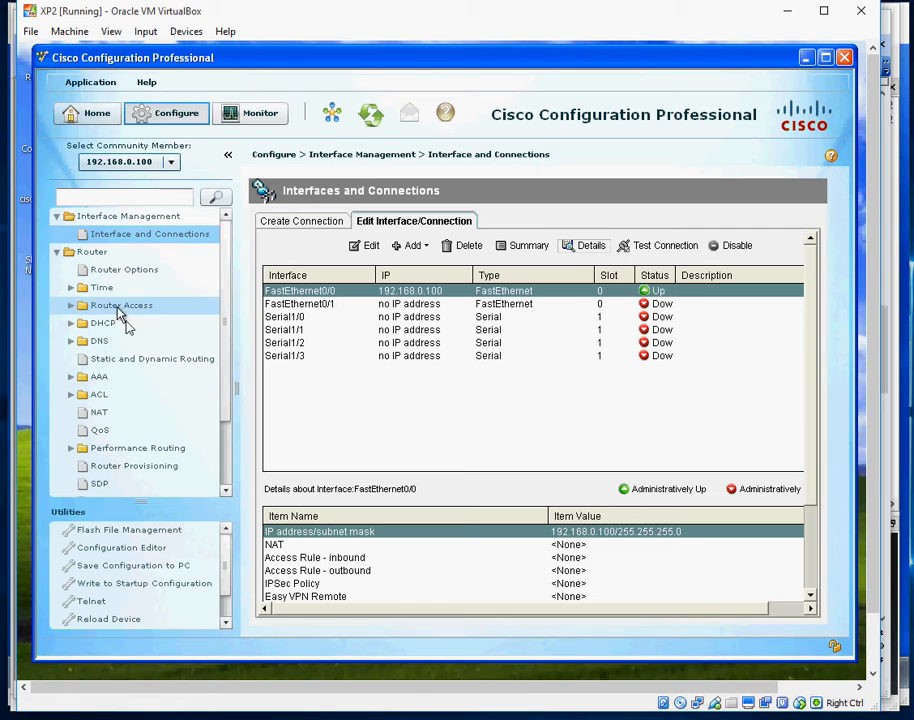
left_click(58, 252)
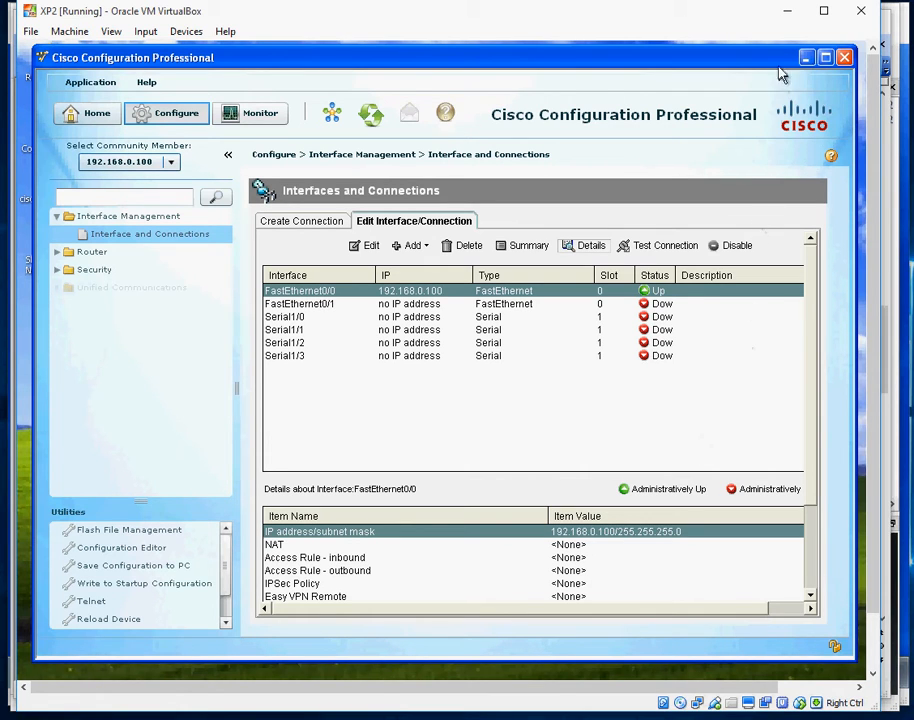
left_click(788, 16)
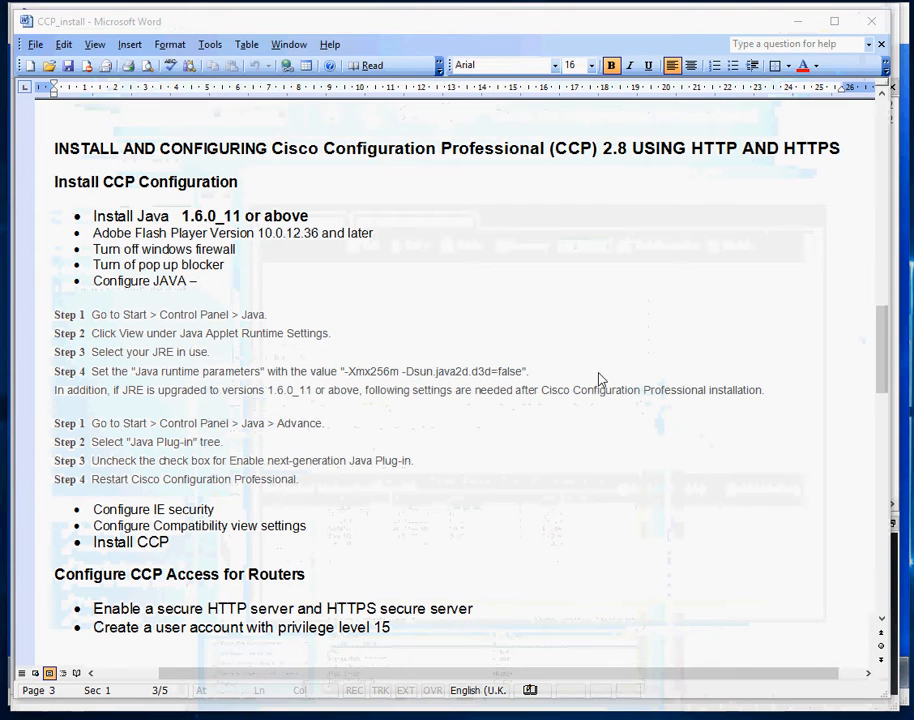
Highlight the prerequisites: Java 1.6.0_11, Flash Player, firewall off, pop-up blocker and Configure JAVA. Then switch to GNS3
left_click(94, 217)
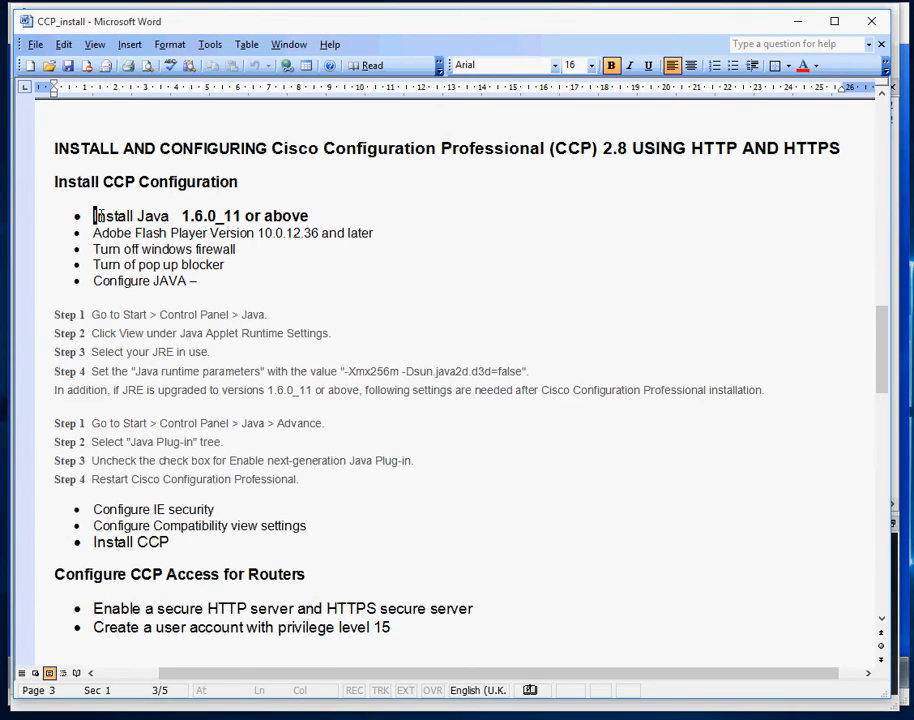
left_click_drag(97, 216, 316, 222)
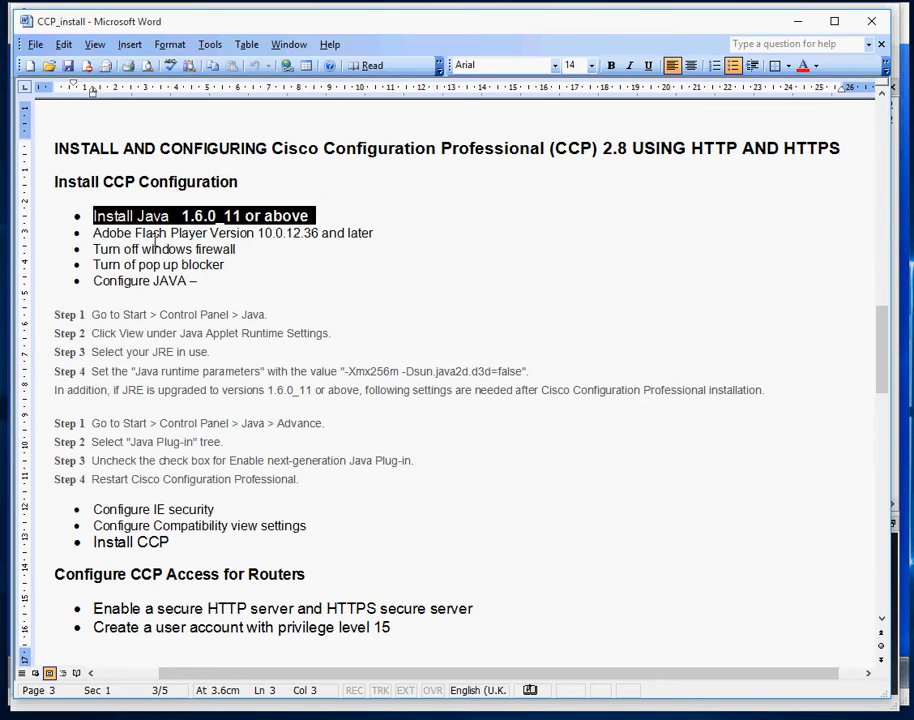
left_click_drag(95, 232, 383, 237)
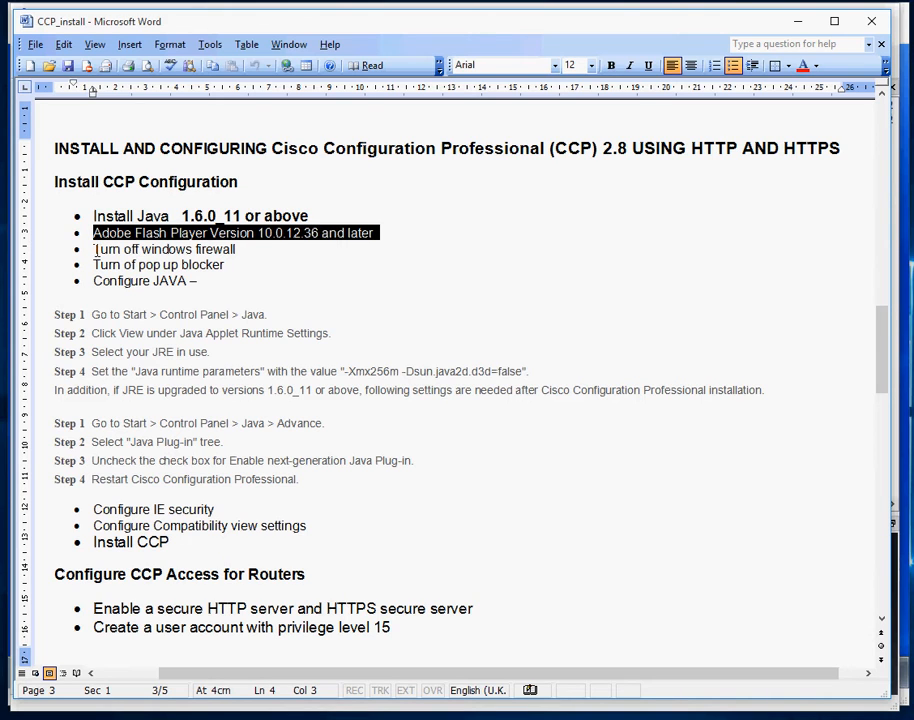
left_click_drag(95, 249, 241, 249)
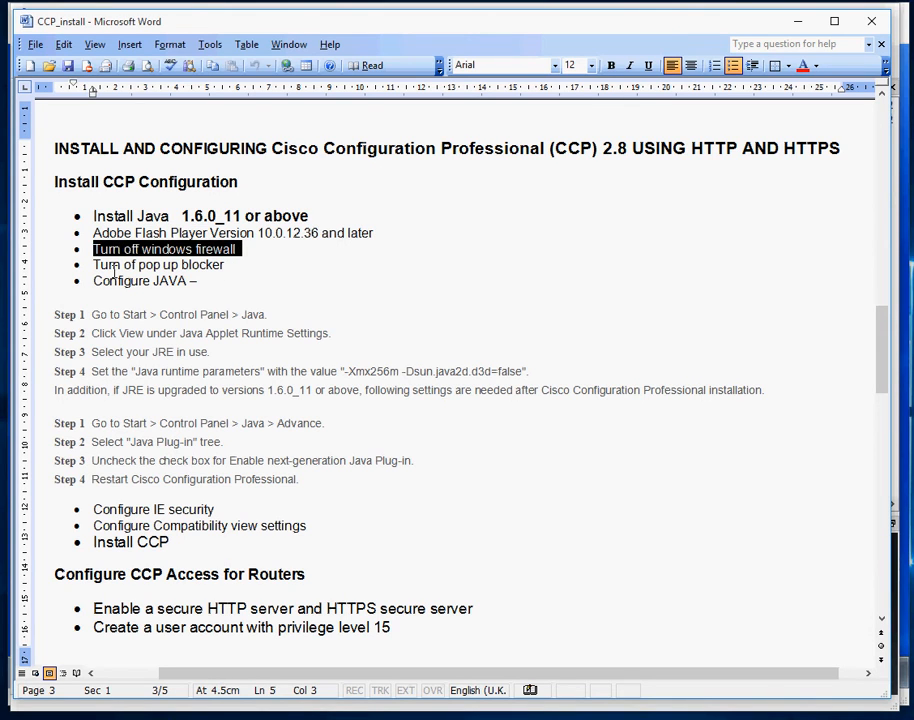
left_click_drag(96, 265, 235, 264)
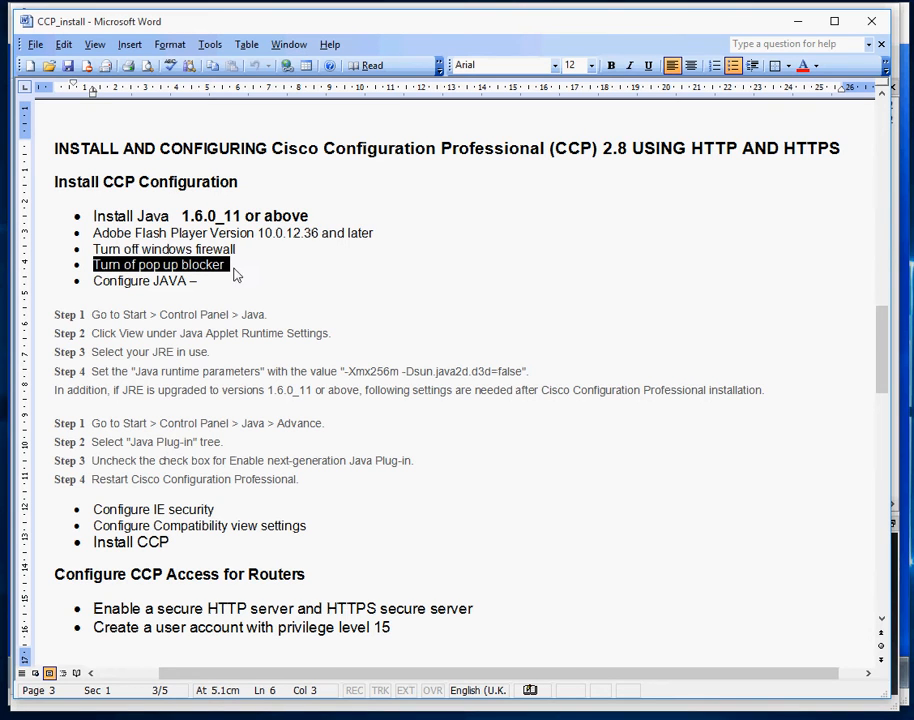
left_click_drag(91, 282, 206, 282)
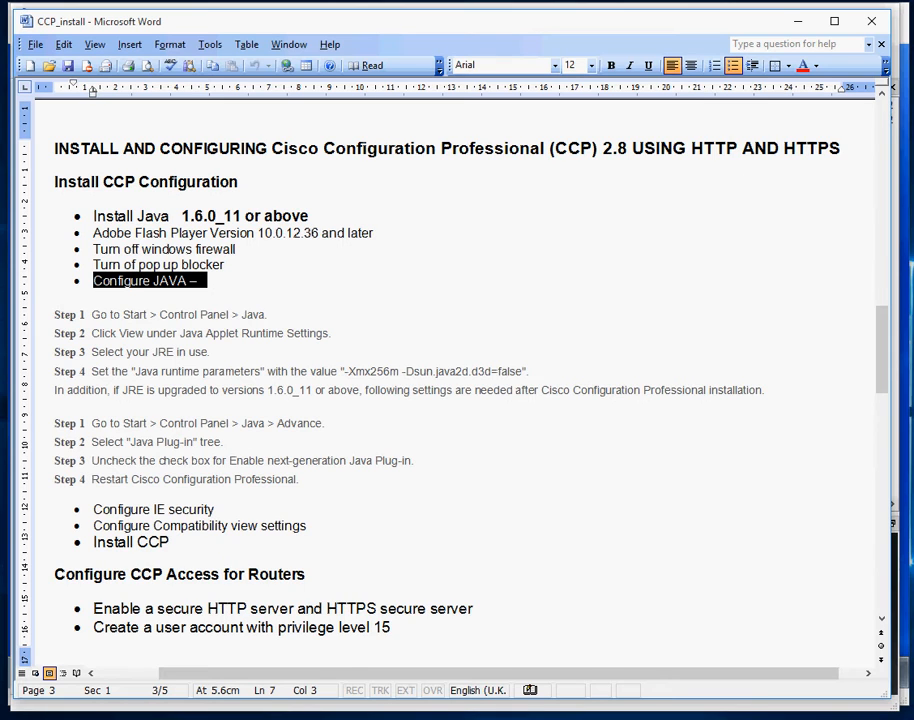
key("super")
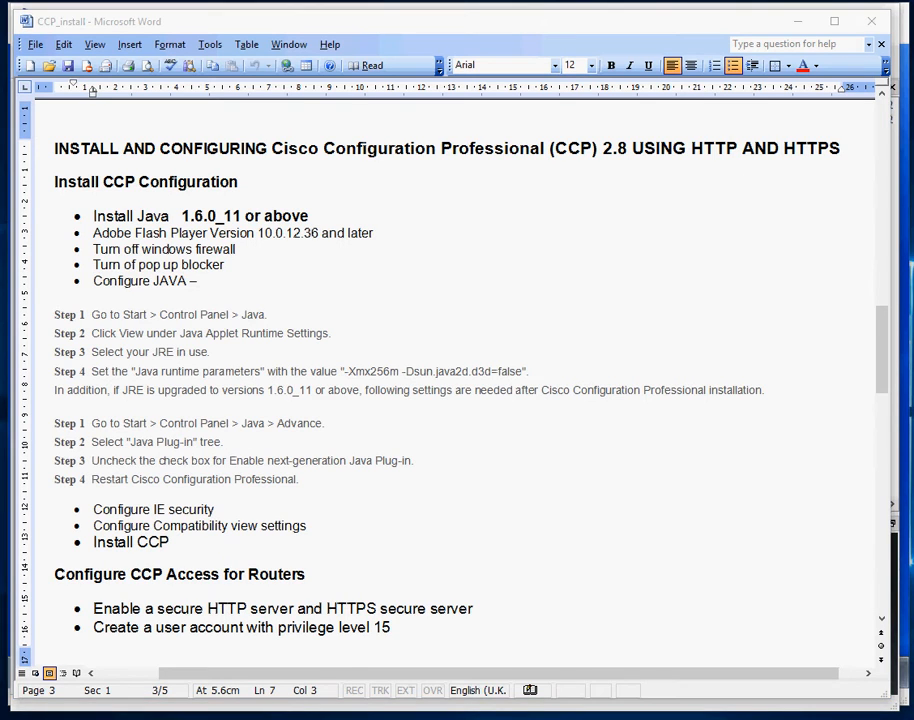
key("alt+Tab")
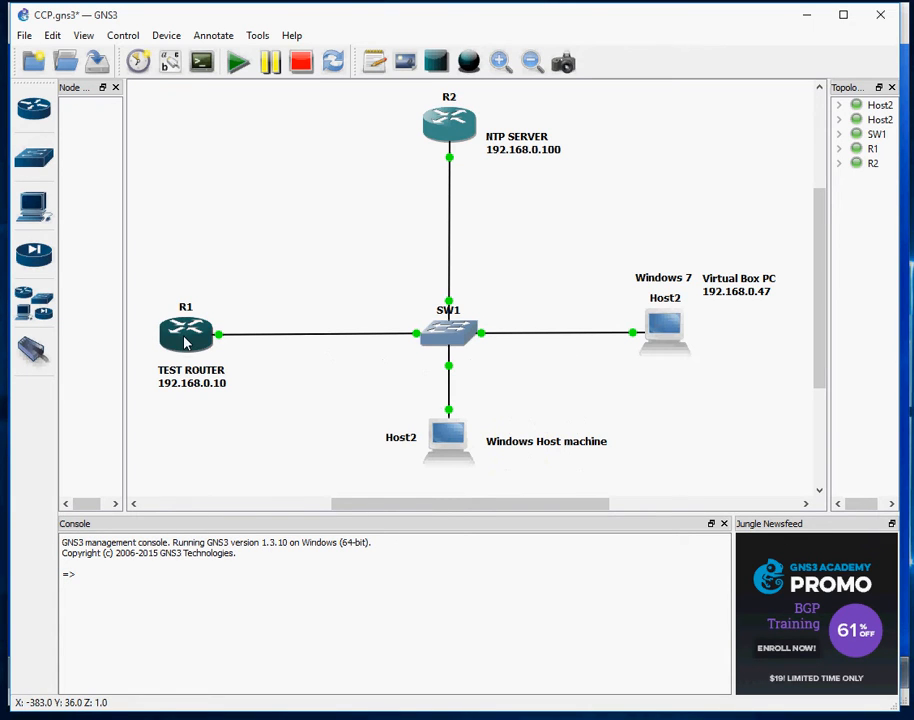
Check R1 and R2 (192.168.0.100) in the topology, then move to the Chrome release notes
mouse_move(440, 139)
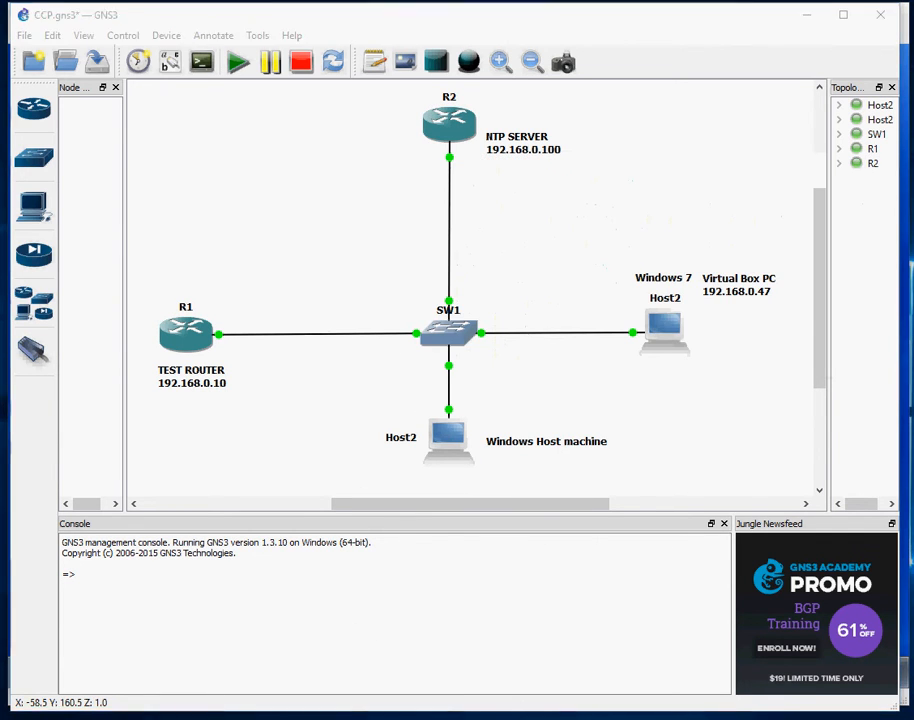
key("alt+Tab")
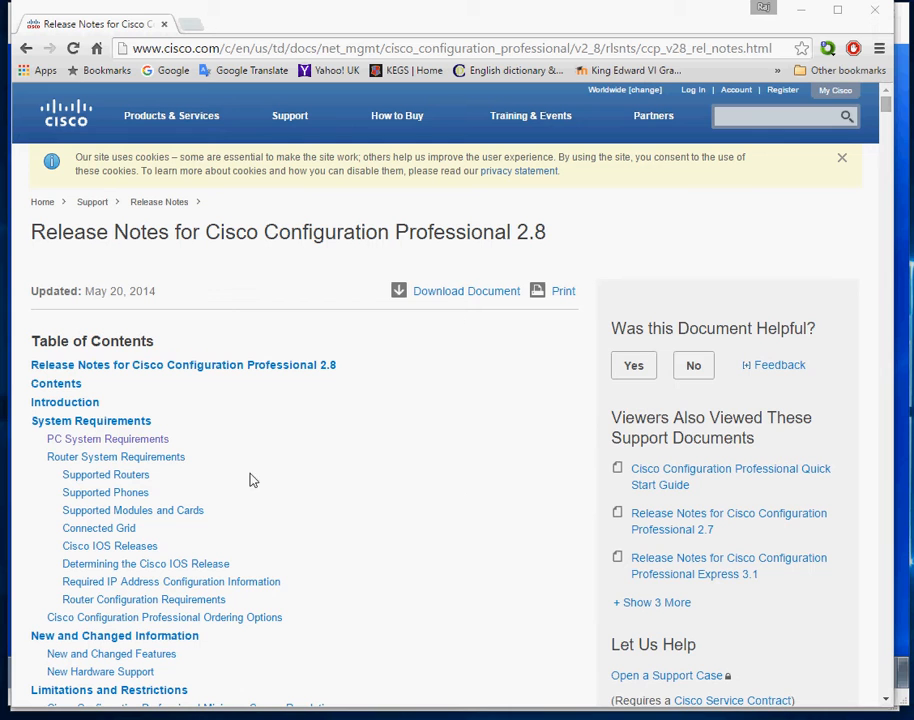
Jump to PC System Requirements and highlight the processor, operating system and browser rows
left_click(123, 440)
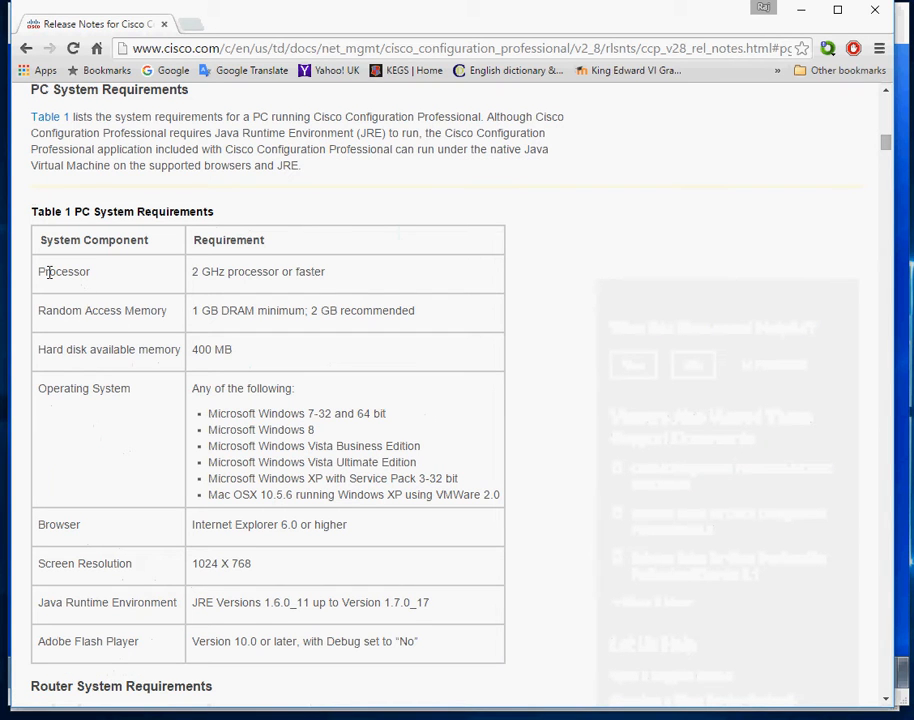
left_click_drag(42, 272, 398, 283)
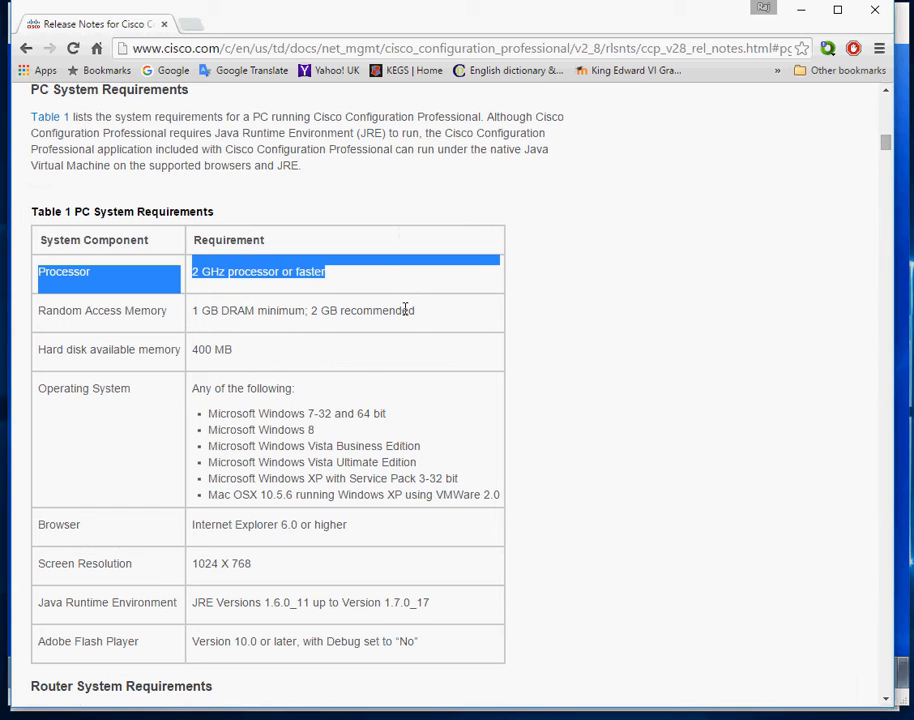
left_click(441, 318)
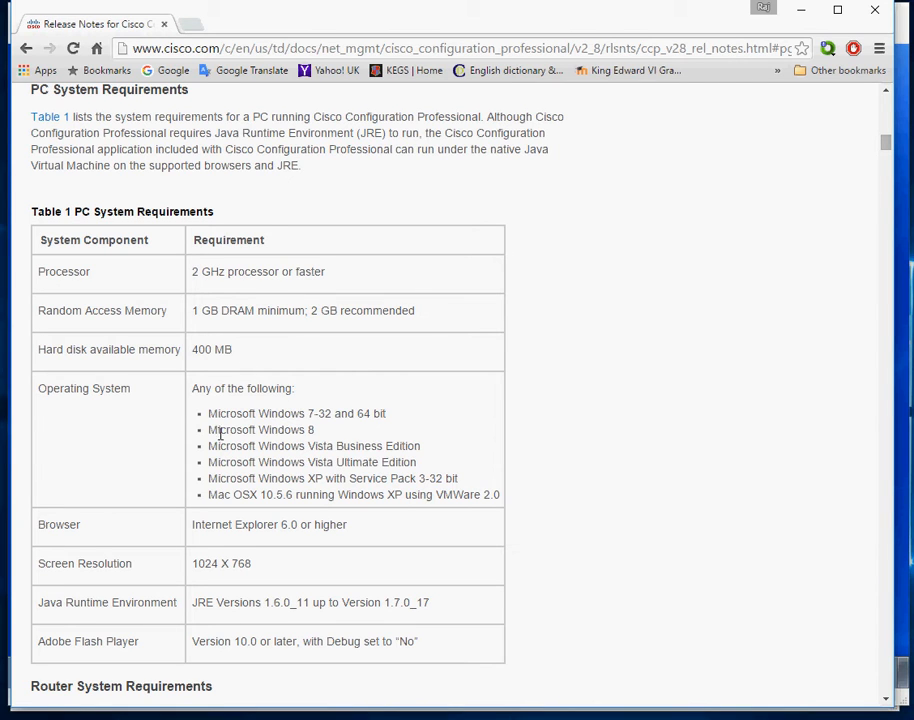
left_click_drag(210, 418, 505, 502)
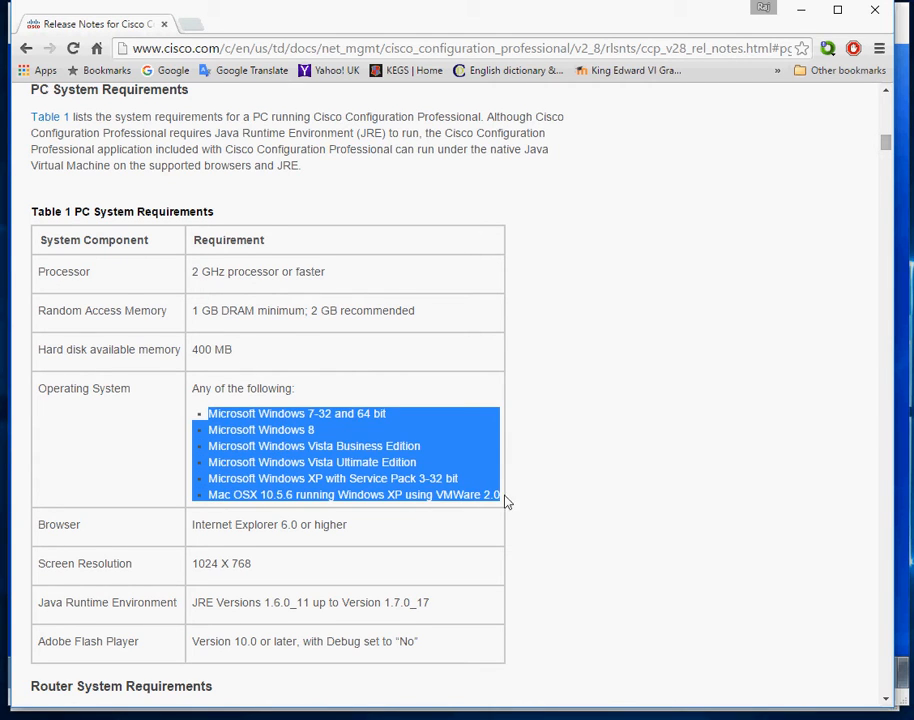
left_click(520, 446)
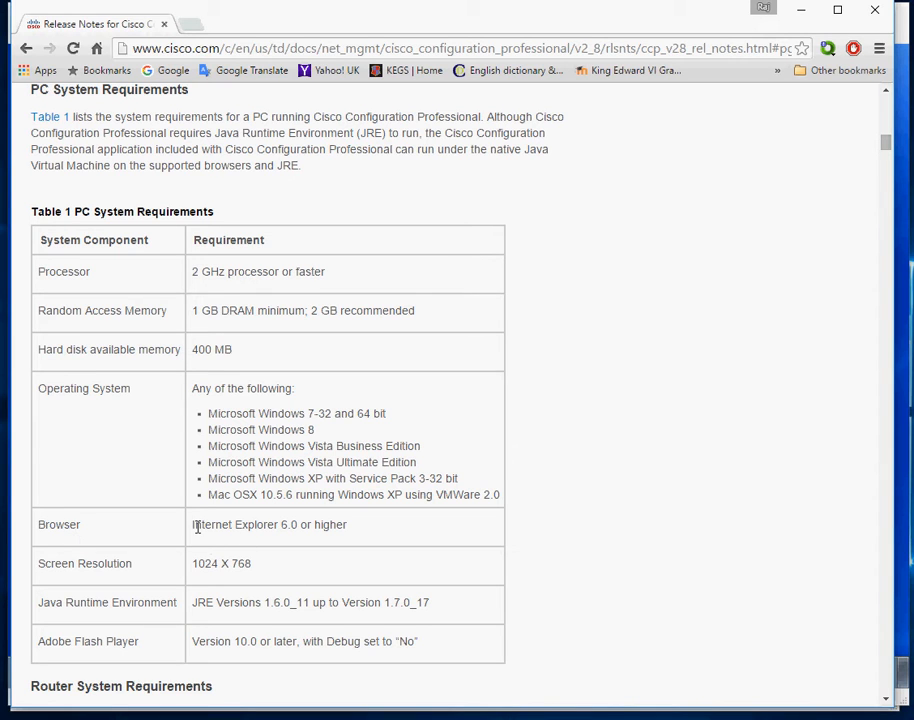
left_click_drag(197, 527, 371, 536)
left_click(371, 535)
Highlight the JRE 1.6.0_11–1.7.0_17 range and Flash Player requirement, then scroll to Supported Routers
left_click_drag(194, 603, 449, 608)
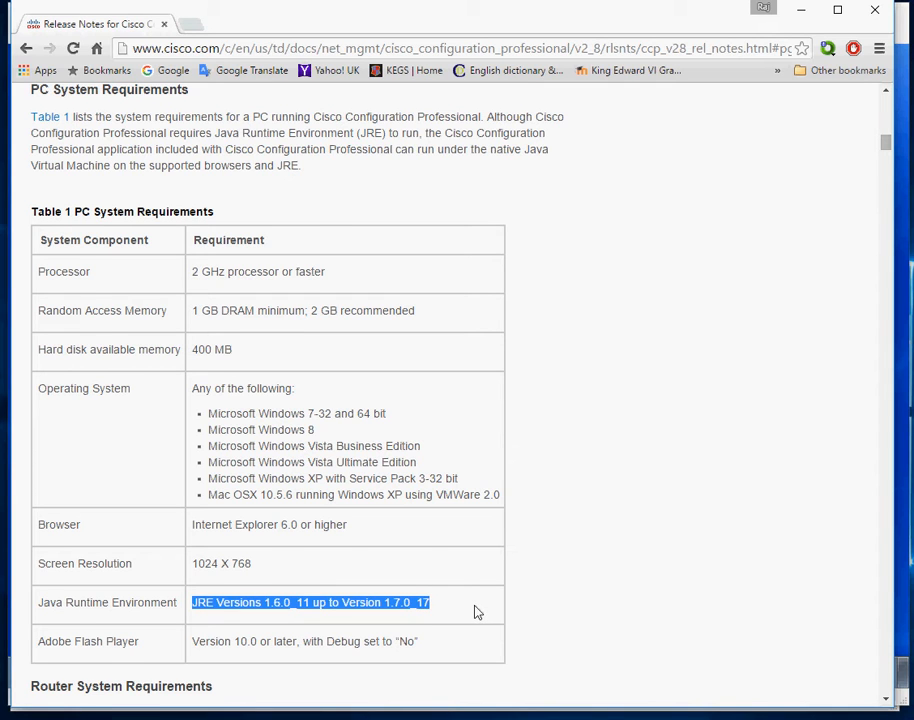
scroll(477, 612, "down", 1)
left_click_drag(198, 560, 463, 572)
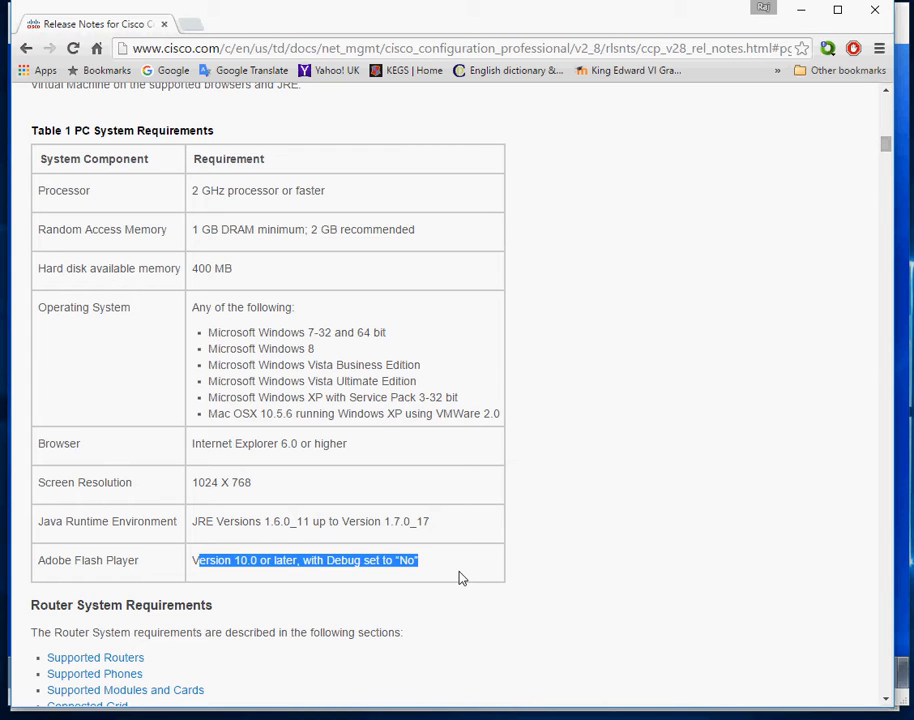
scroll(462, 578, "down", 7)
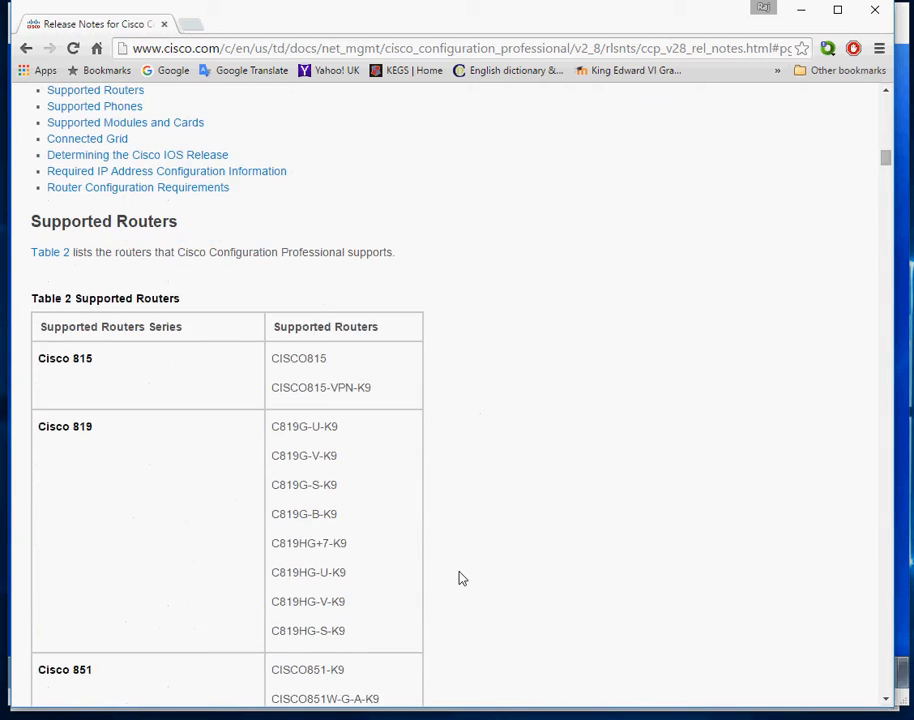
Scroll past the Supported Routers table, briefly hide GNS3, and return to the CCP_install document
scroll(462, 578, "down", 1)
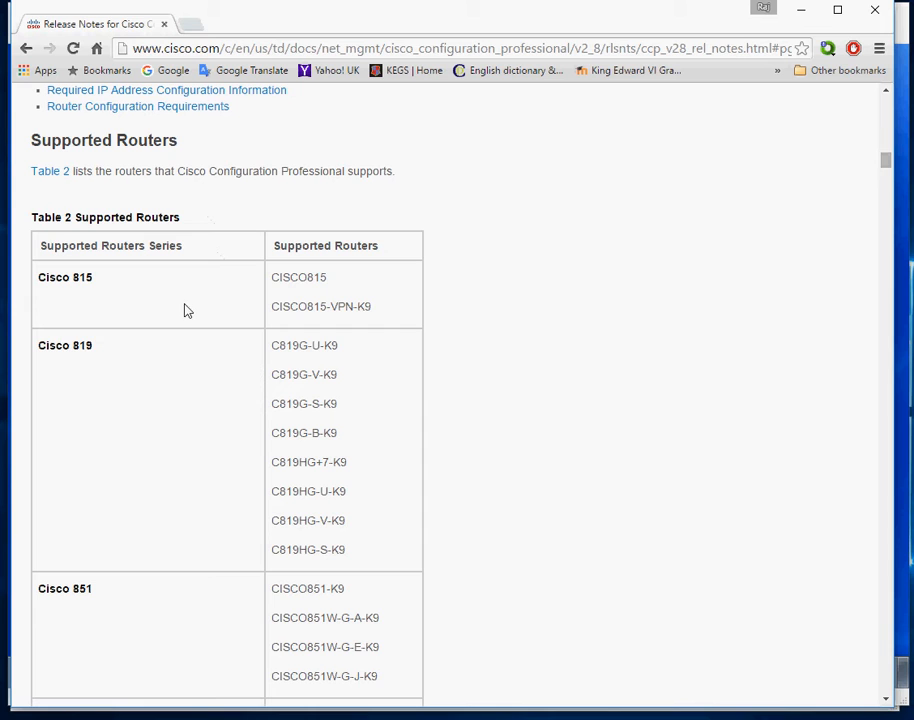
key("alt+Tab")
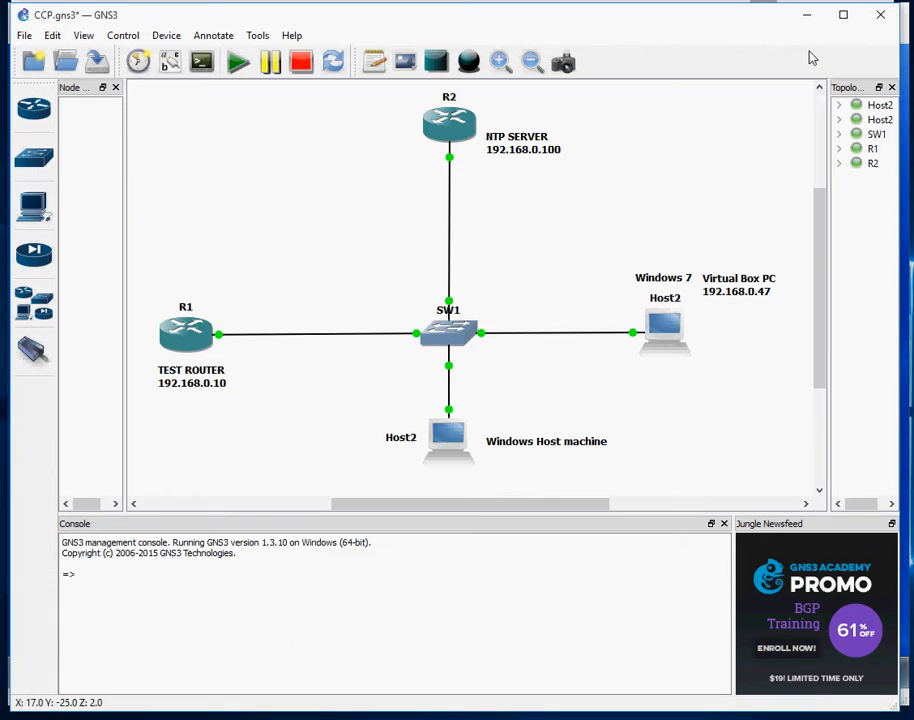
left_click(808, 14)
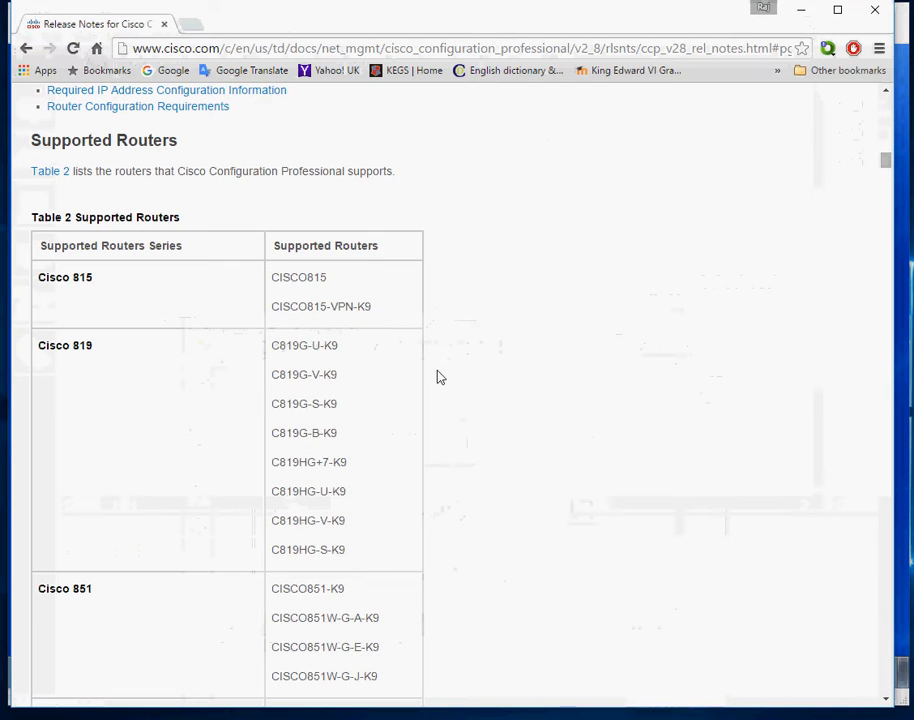
scroll(445, 388, "down", 6)
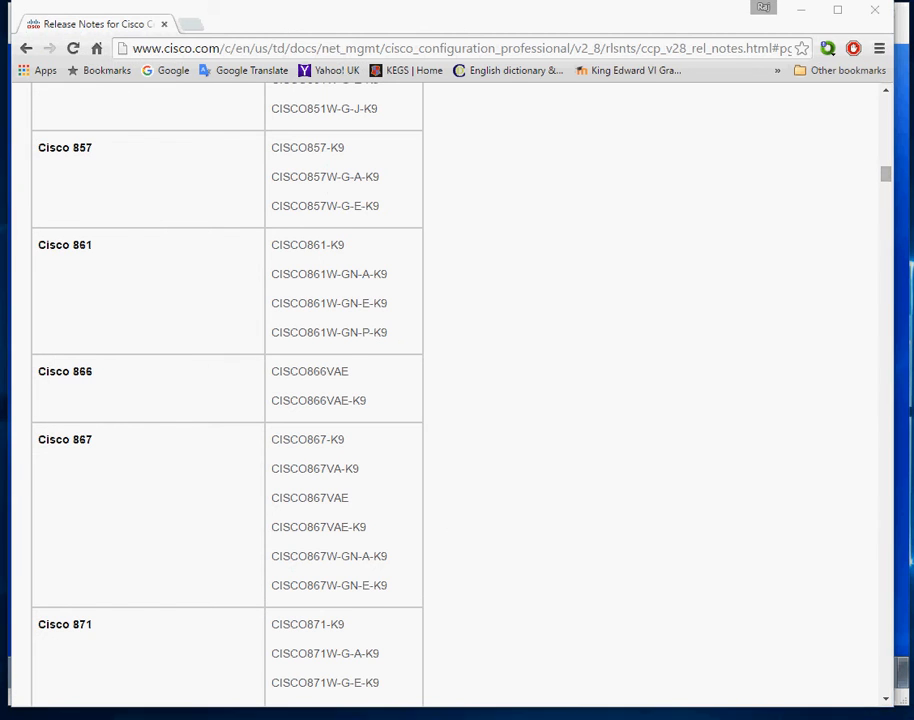
key("alt+Tab")
In the Windows 7 VM, open Oracle's Java SE 6 Archive Downloads page from the search results
mouse_move(560, 712)
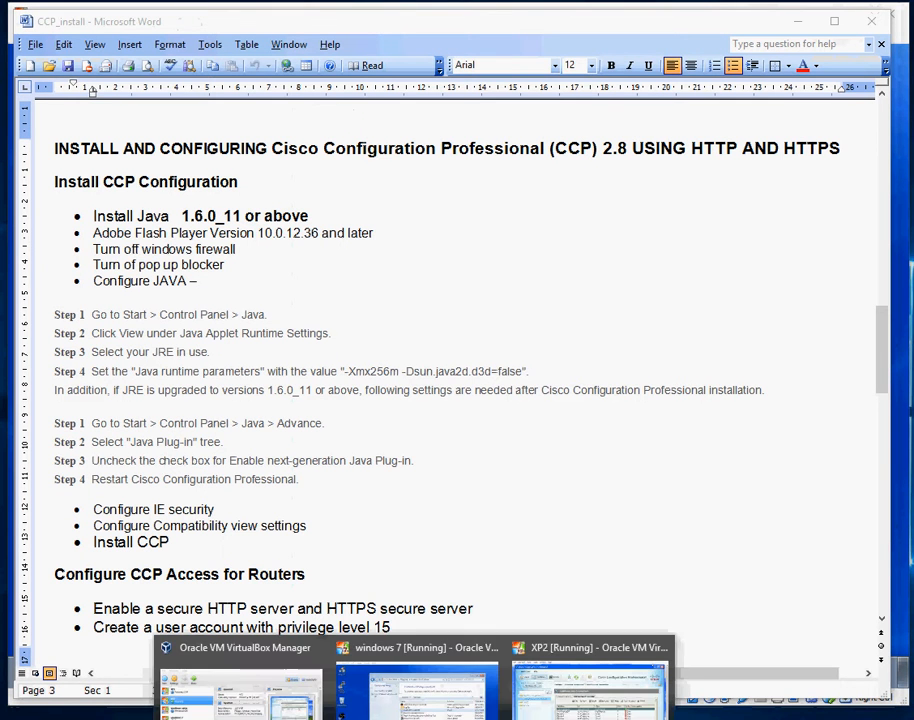
left_click(428, 690)
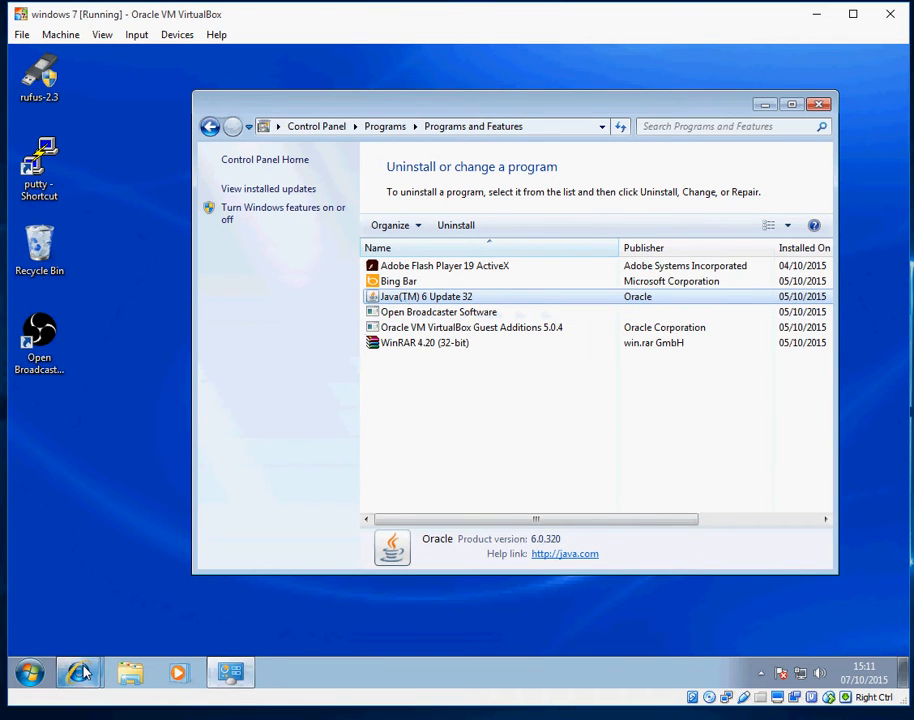
mouse_move(78, 673)
left_click(120, 636)
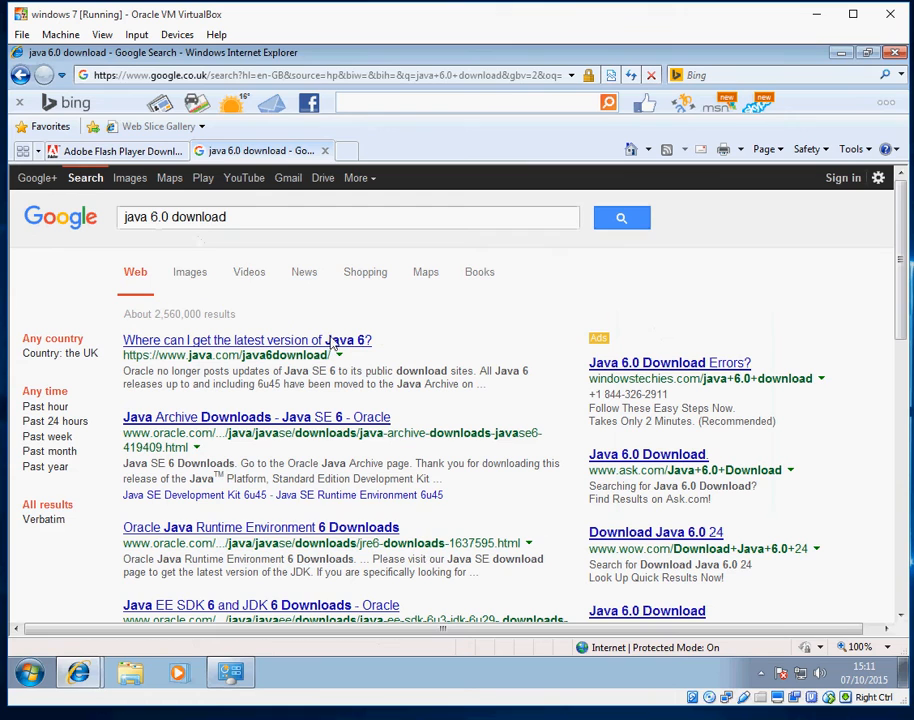
left_click(185, 420)
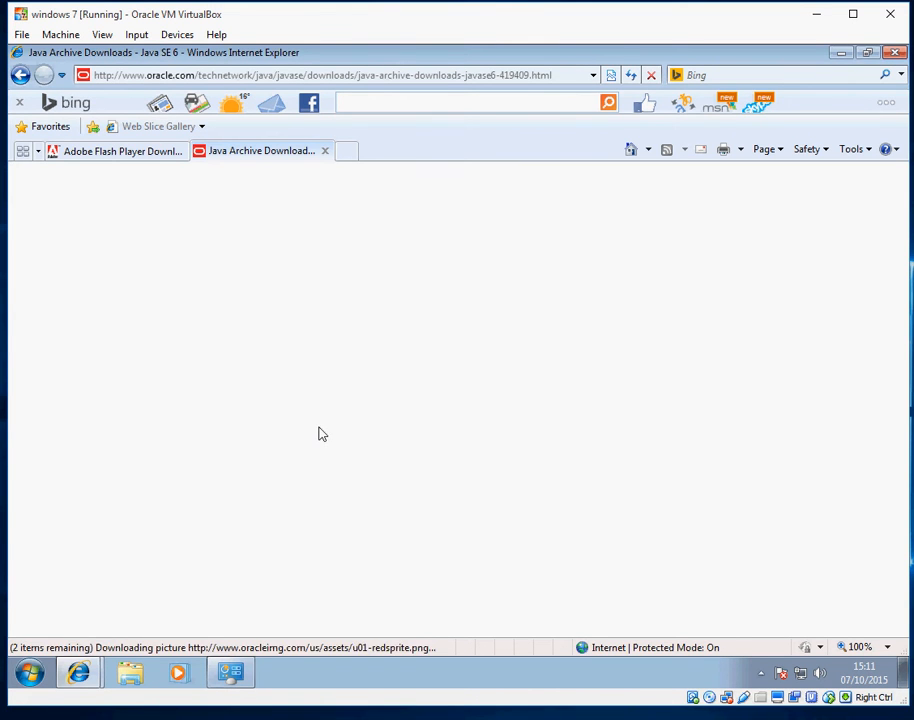
scroll(412, 443, "down", 3)
scroll(415, 444, "down", 3)
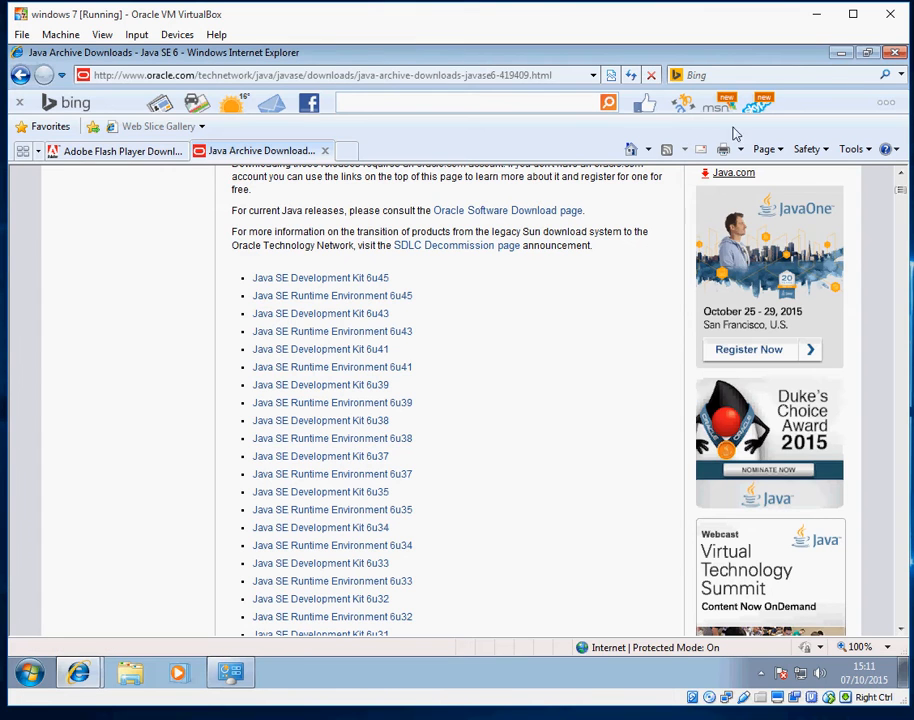
Minimise the browser, glance at the Flash Player page, then bring back the Java Archive Downloads window
left_click(840, 54)
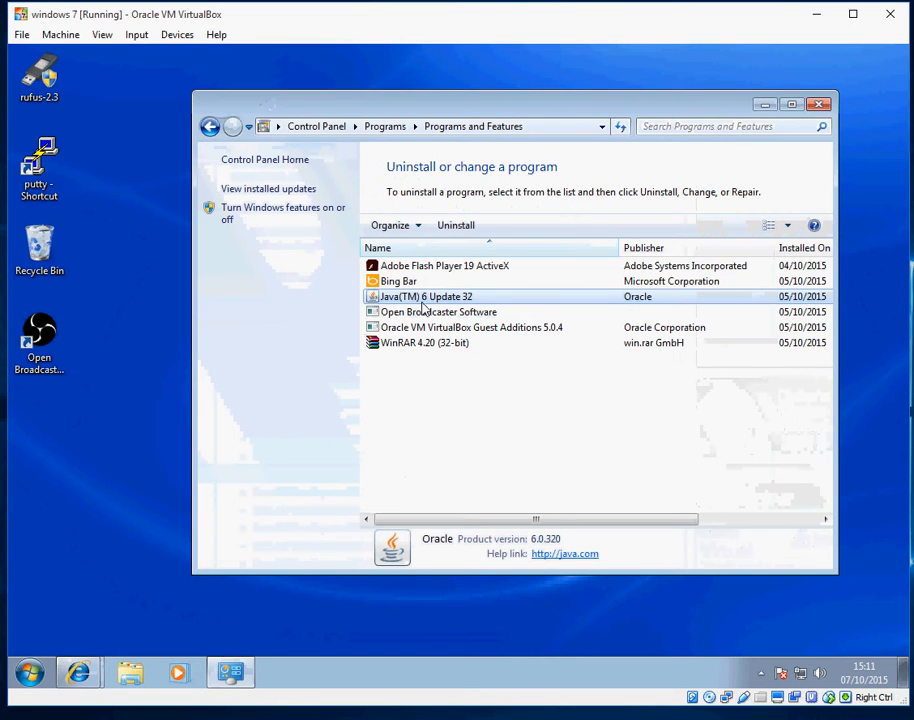
left_click(82, 673)
left_click(140, 608)
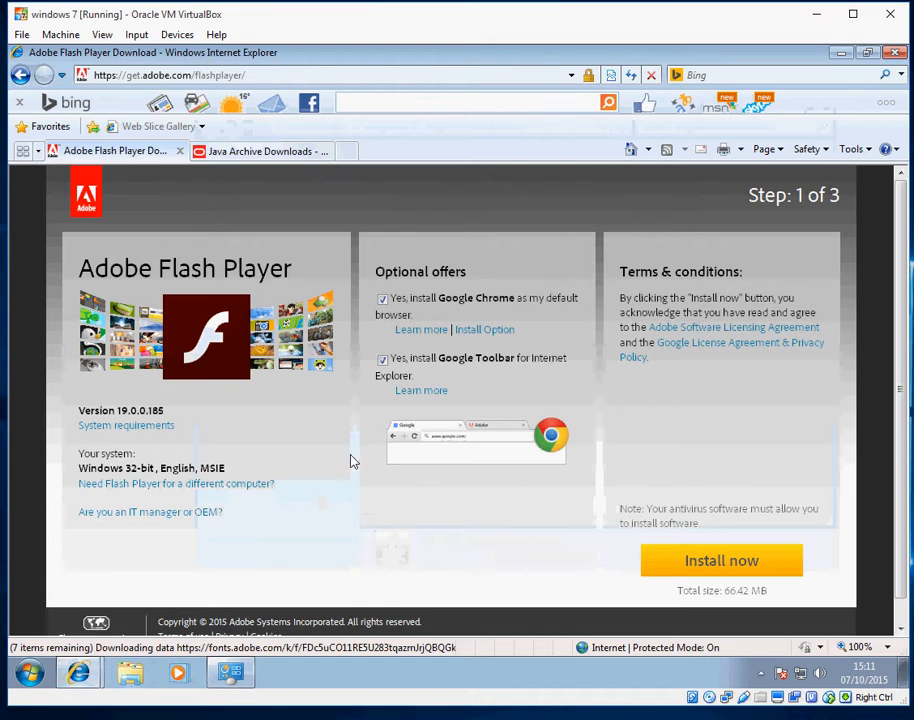
left_click(80, 673)
left_click(127, 640)
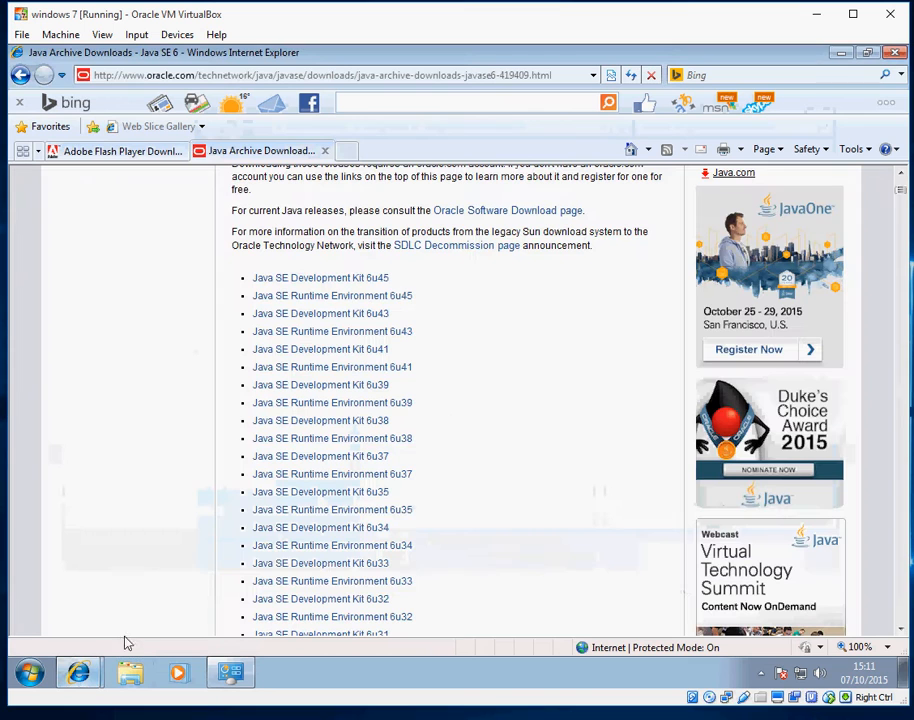
Accept the JRE 6u37 licence, request jre-6u37-windows-i586.exe, and close the Oracle sign-in tab
left_click(326, 477)
left_click(333, 226)
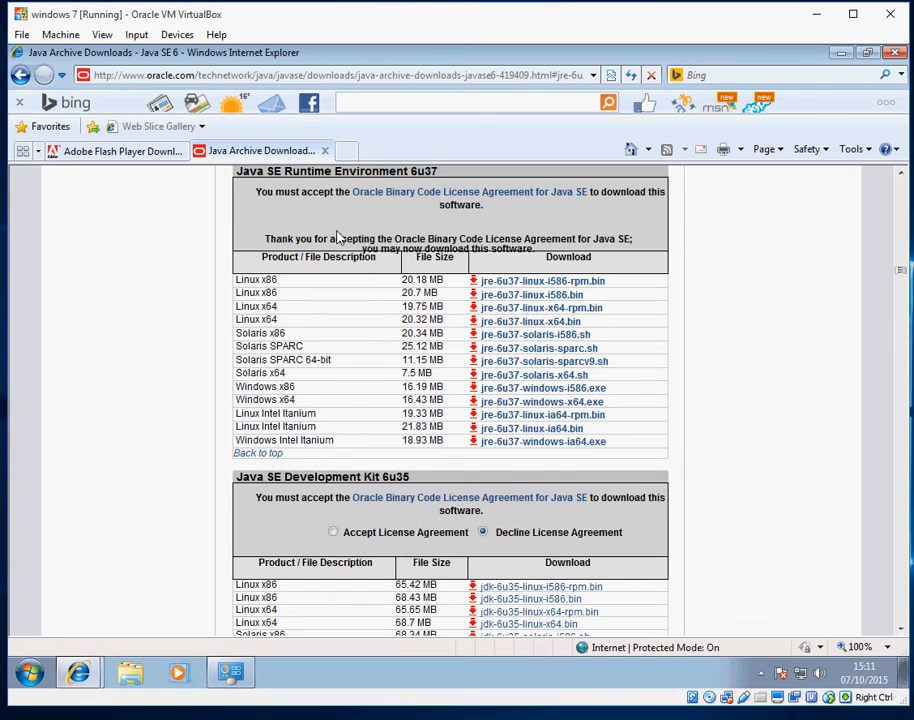
left_click(538, 390)
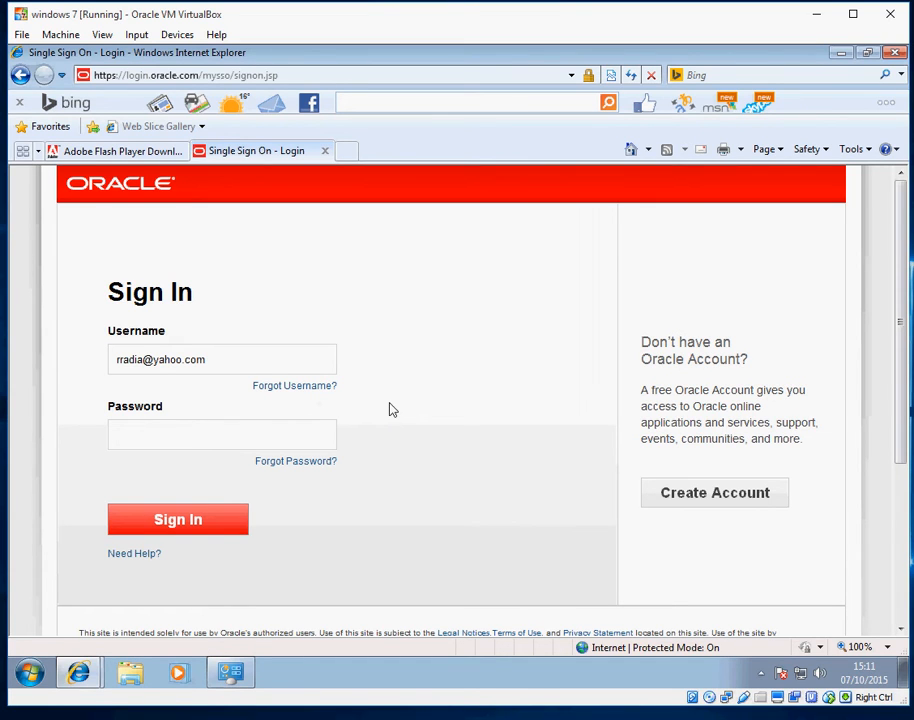
left_click(325, 152)
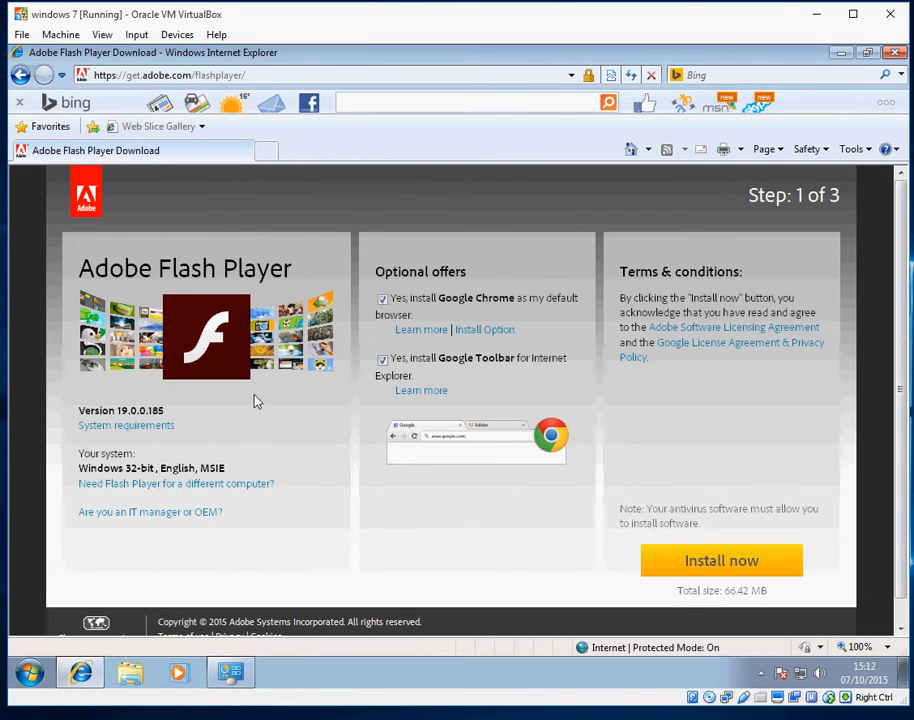
Untick the Google Chrome and Google Toolbar offers, then close Internet Explorer and Programs and Features
left_click(382, 298)
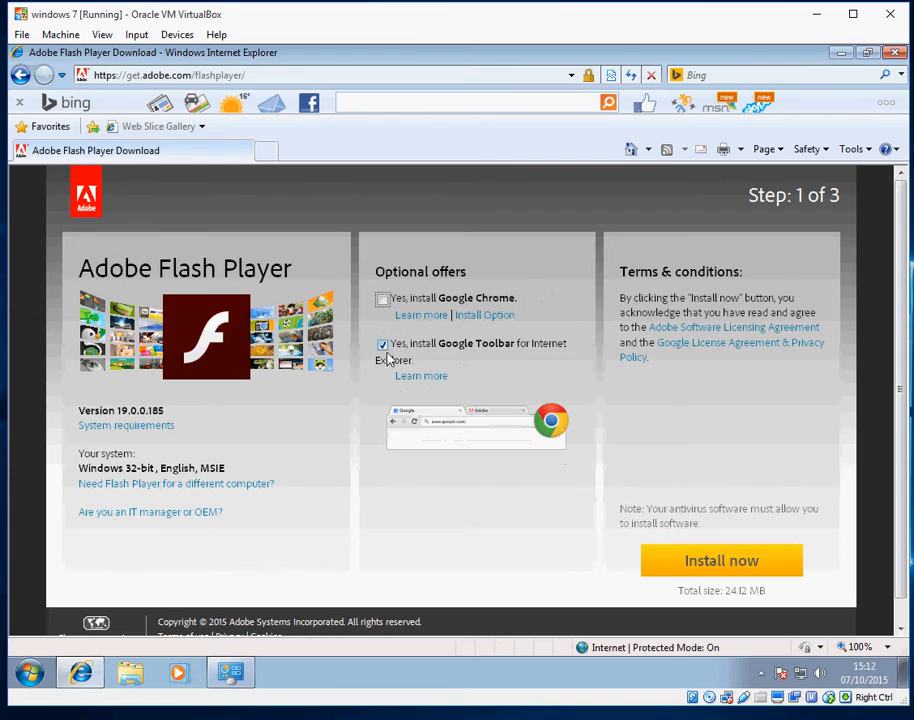
left_click(382, 344)
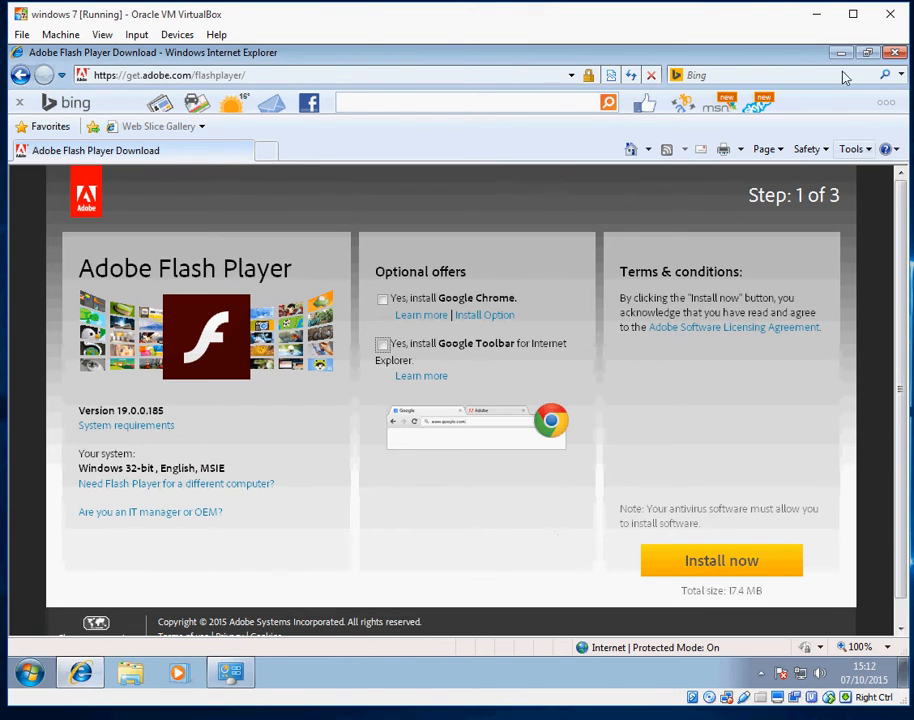
left_click(893, 55)
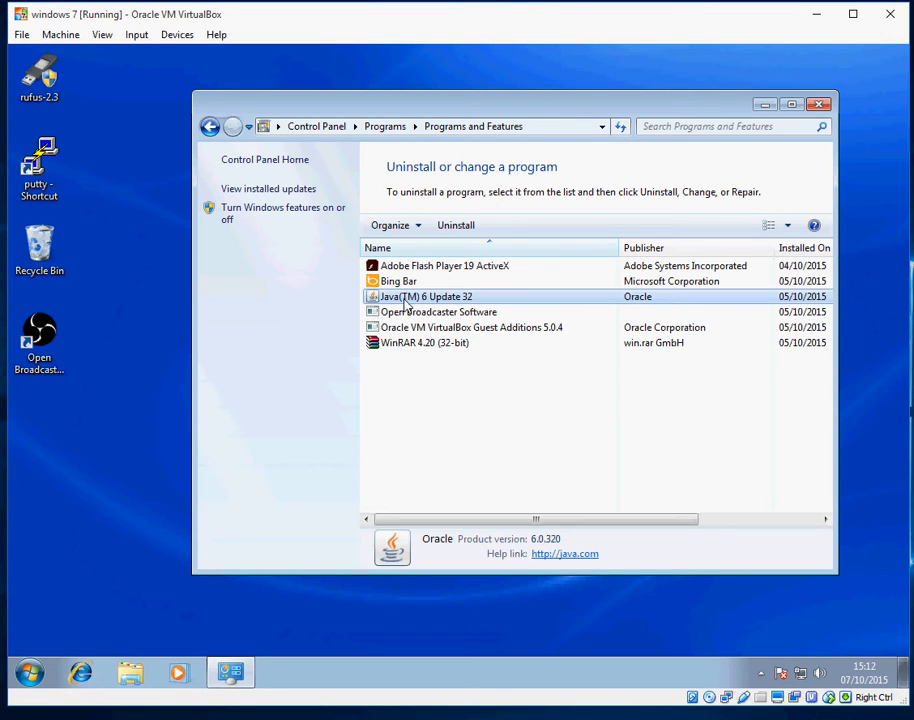
left_click(818, 104)
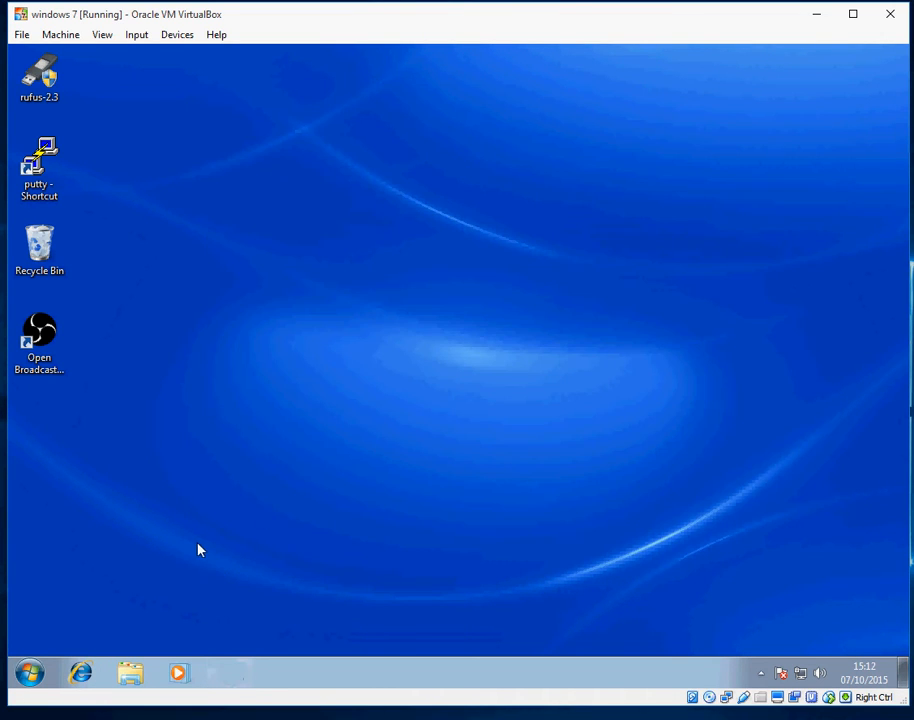
Launch the Java settings from Control Panel's Programs category, then minimise Control Panel
left_click(25, 675)
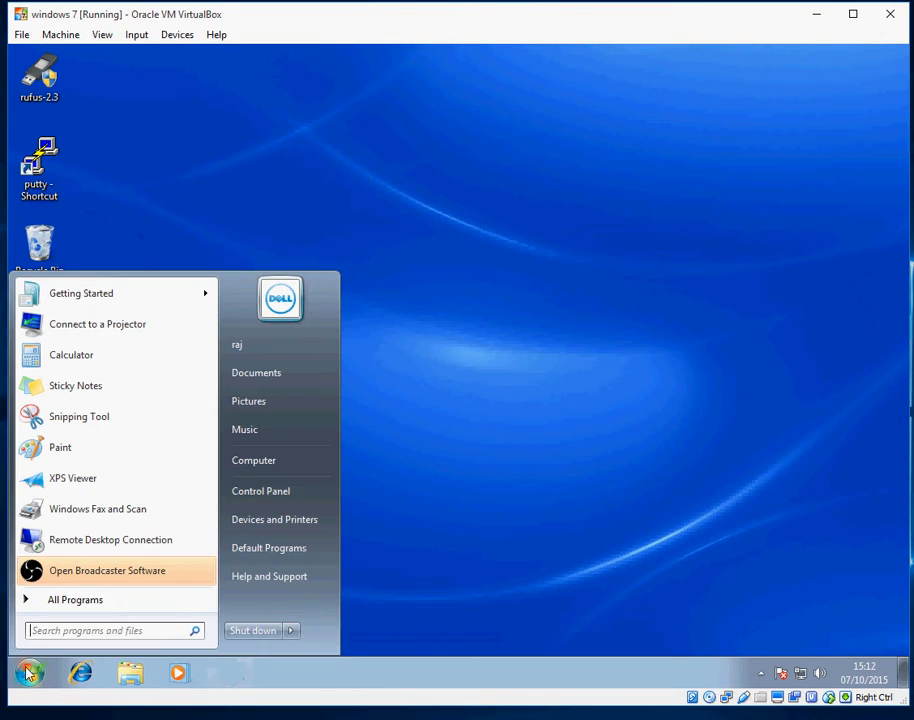
left_click(275, 494)
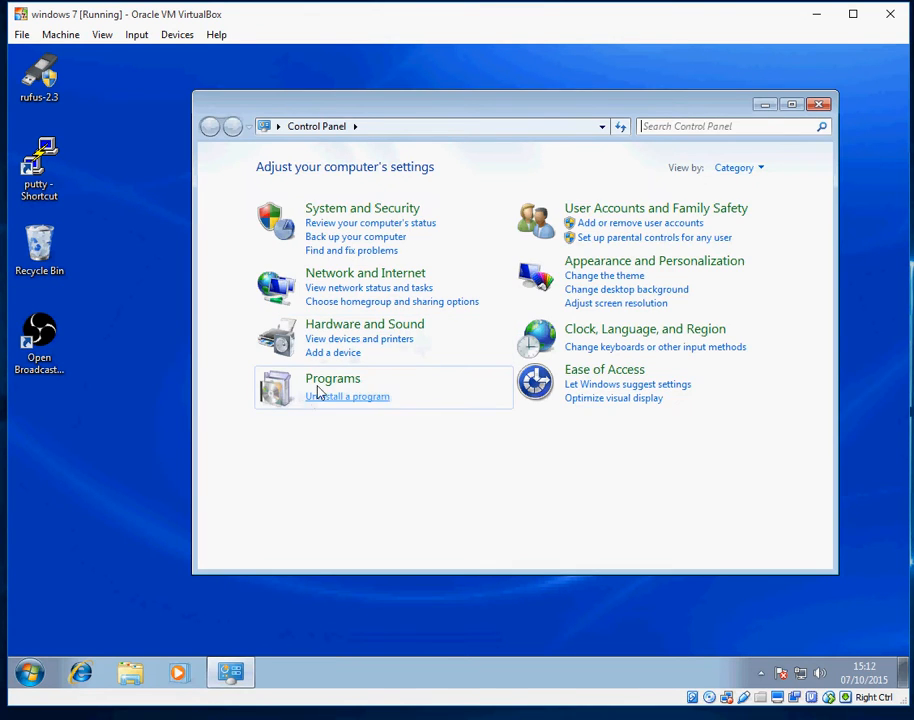
left_click(321, 386)
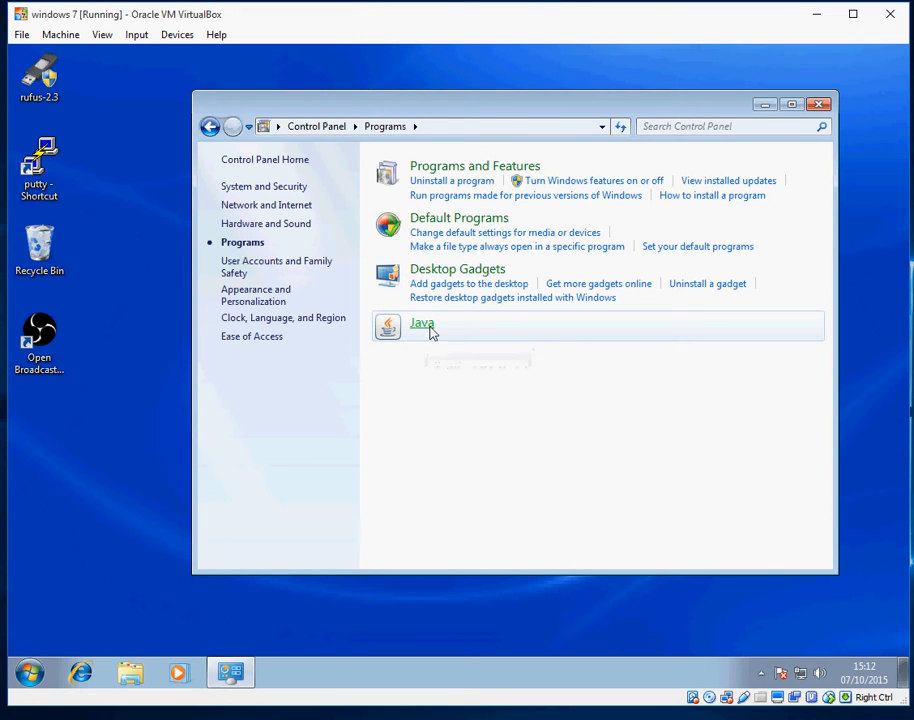
left_click(763, 105)
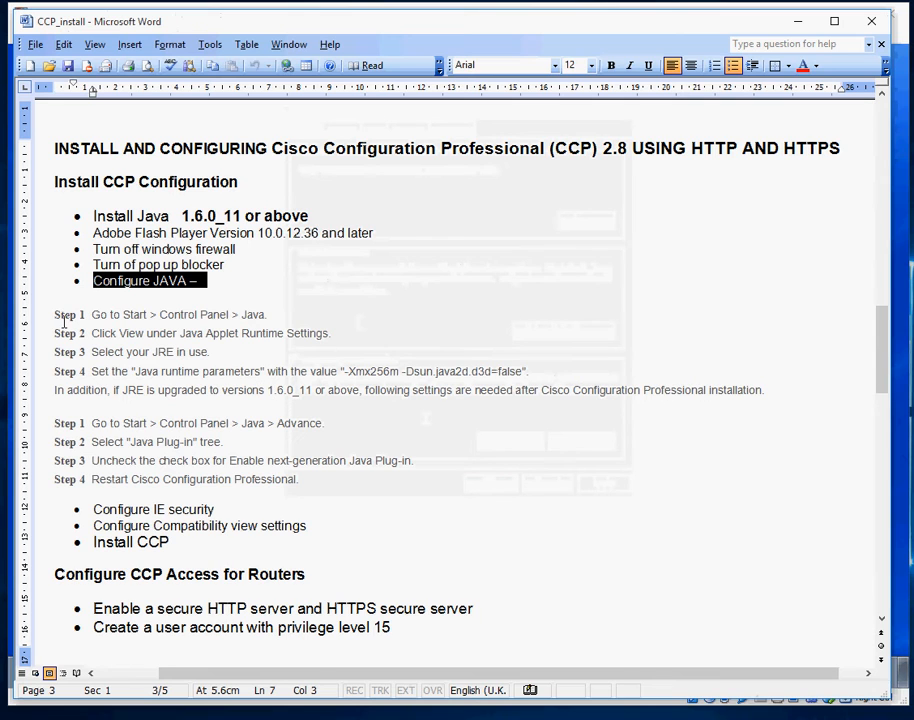
Select the Step 4 value -Xmx256m -Dsun.java2d.d3d=false, then minimise Word
left_click_drag(56, 316, 555, 499)
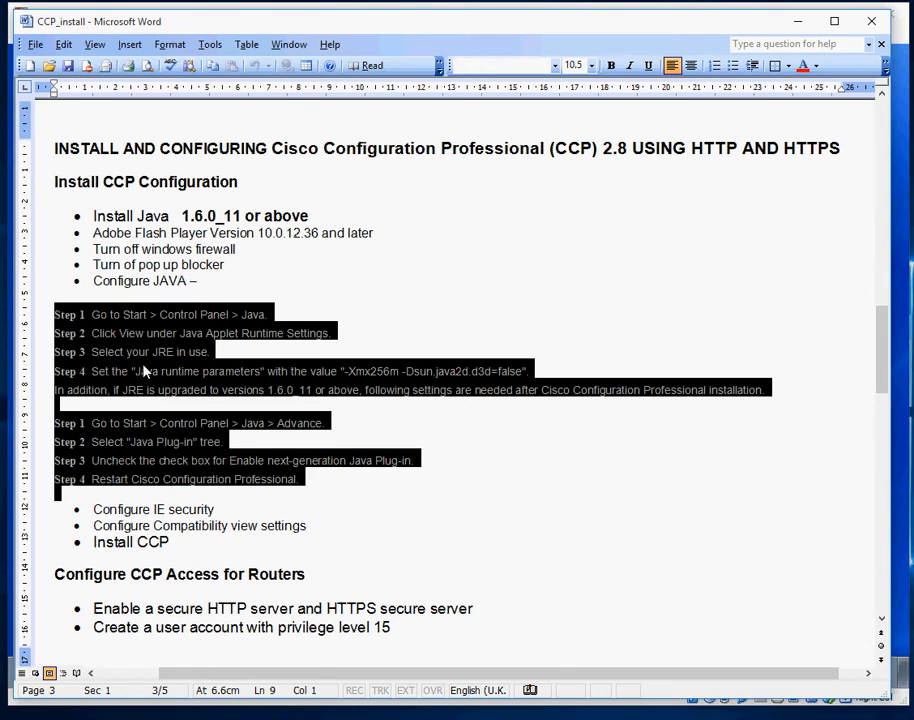
left_click(402, 409)
left_click_drag(344, 374, 510, 376)
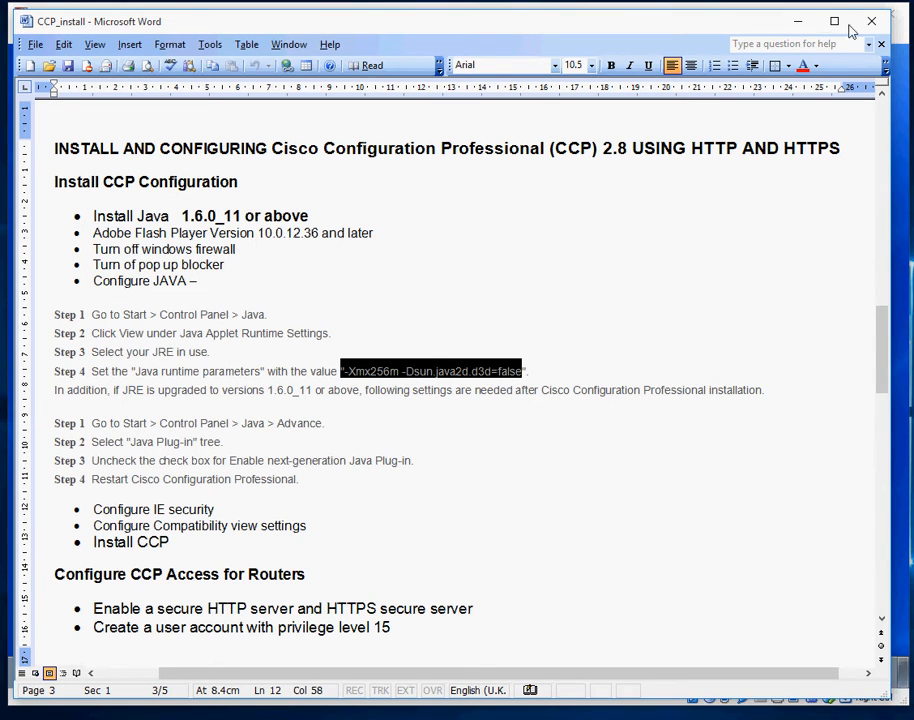
left_click(798, 21)
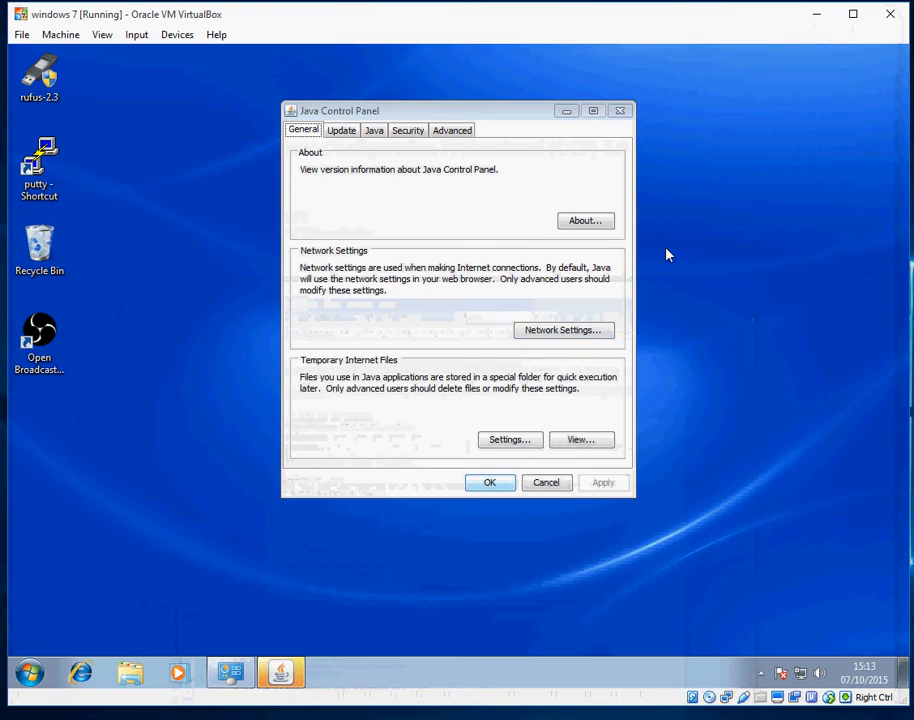
Edit the JRE 1.6.0_32 runtime parameters, checking the -Xmx256m -Dsun.java2d.d3d=false value in the instructions
left_click(376, 139)
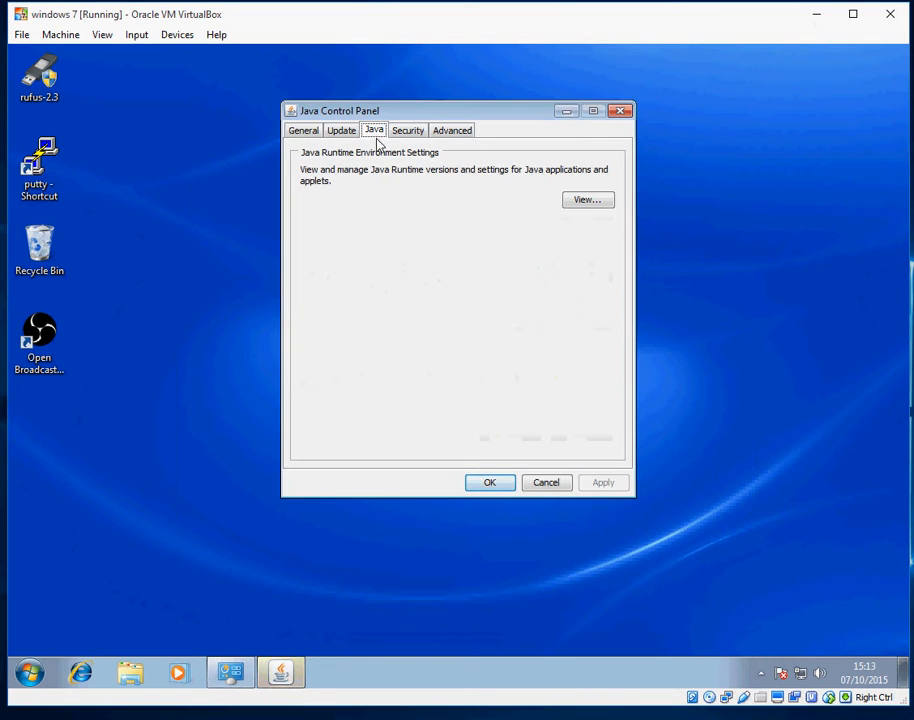
left_click(588, 202)
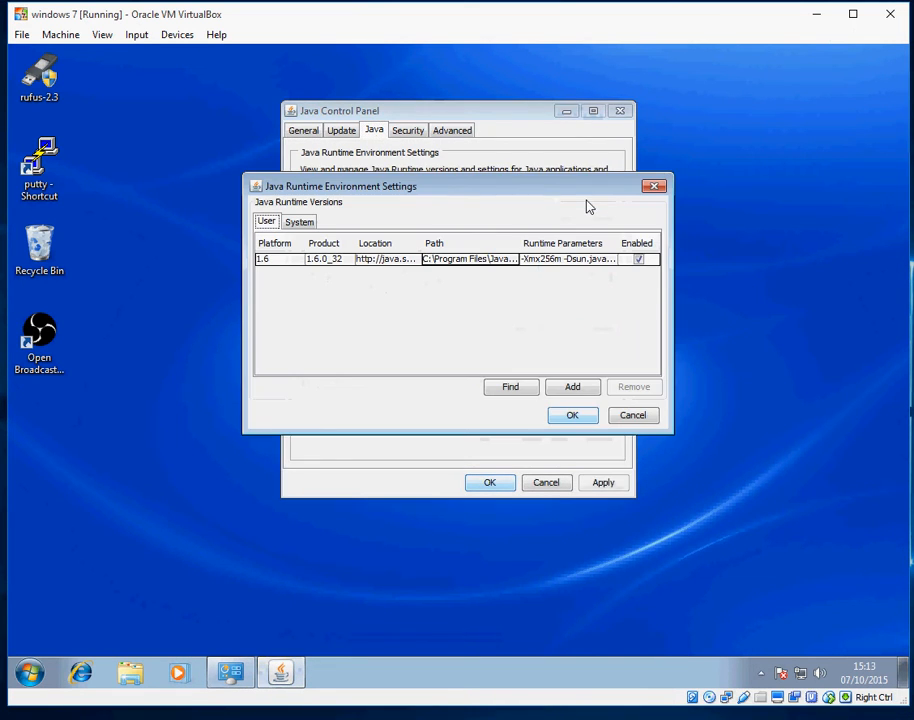
double_click(556, 259)
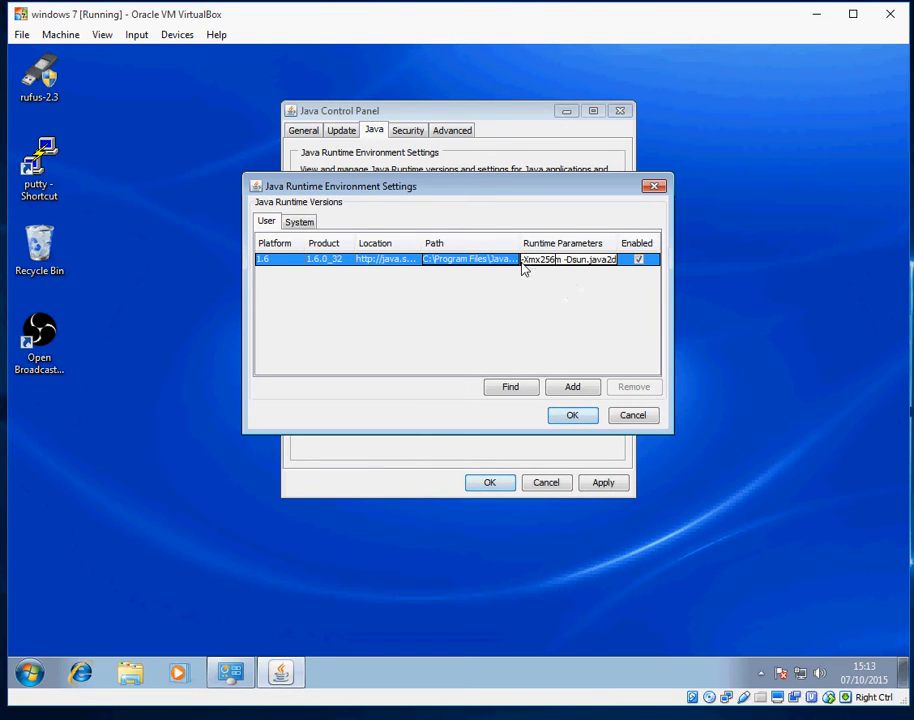
left_click_drag(531, 262, 612, 261)
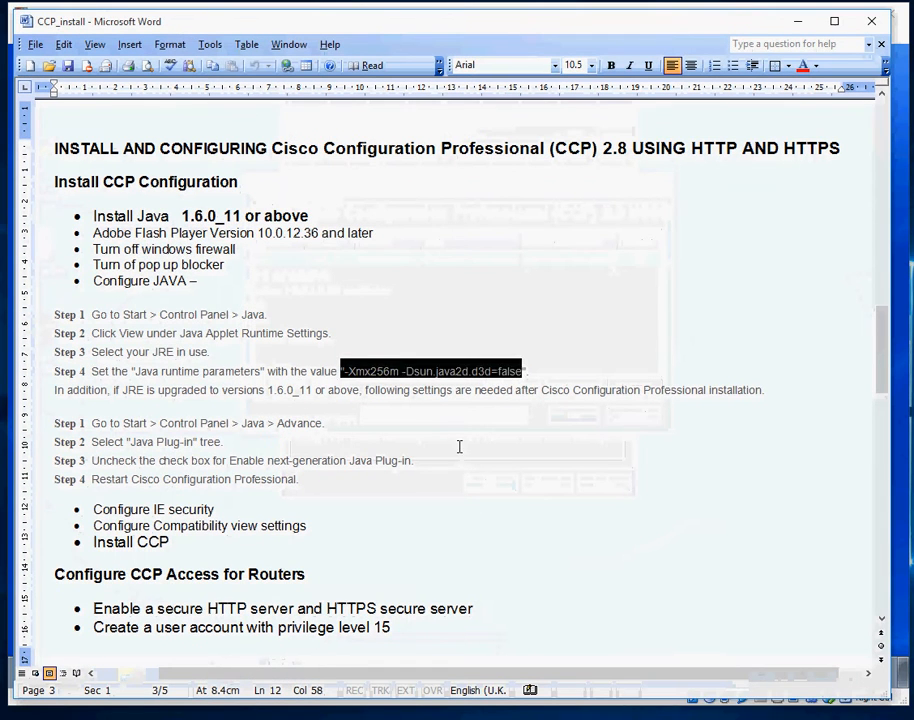
left_click(459, 445)
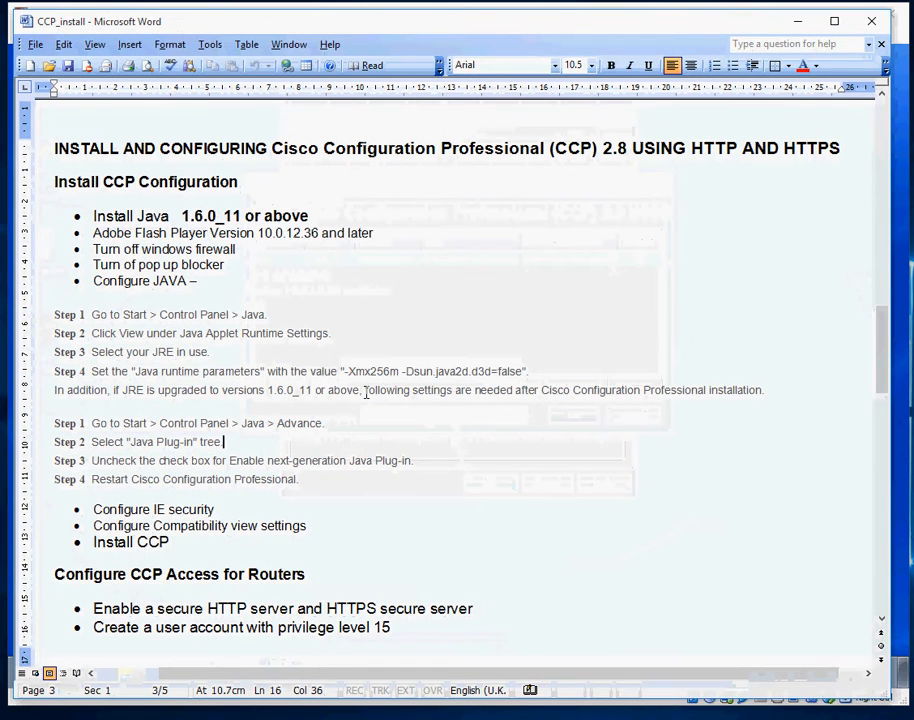
left_click_drag(344, 371, 390, 376)
left_click(517, 372)
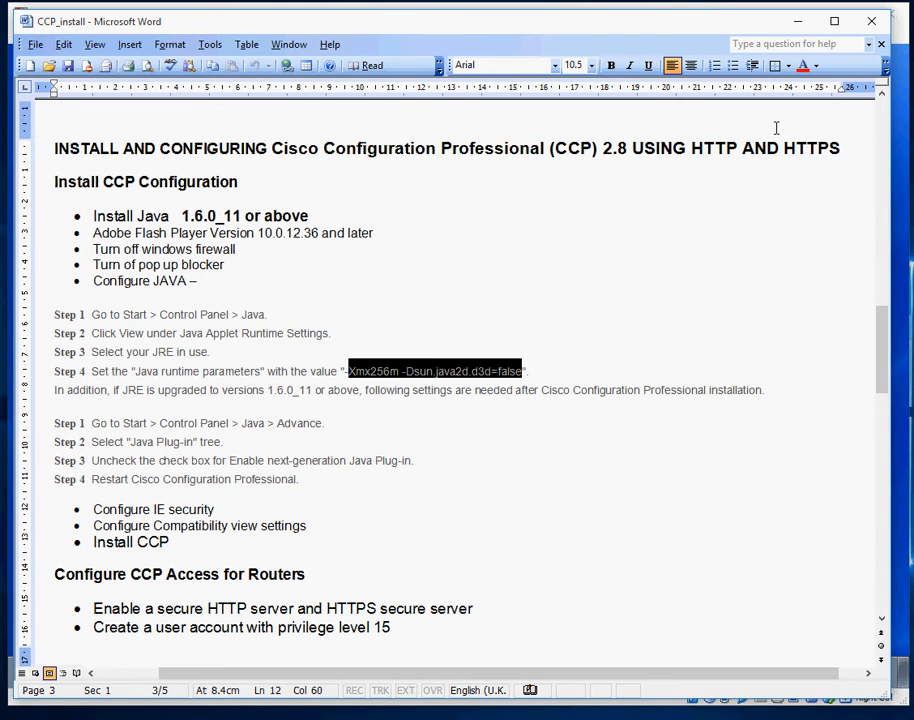
Confirm the runtime parameters, then apply the Java settings and close the Java Control Panel
left_click(797, 21)
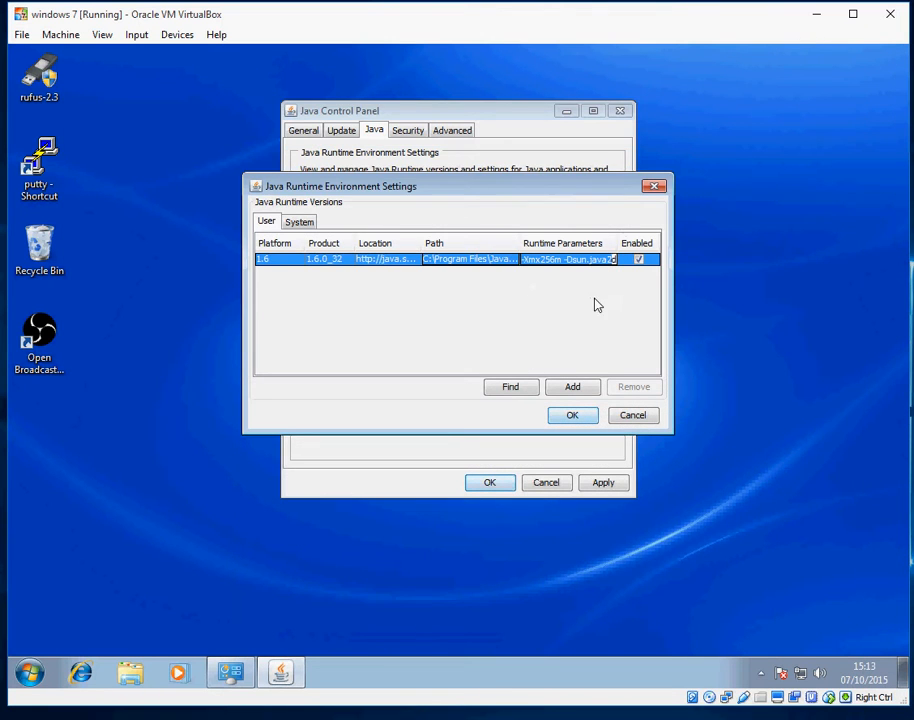
left_click(576, 416)
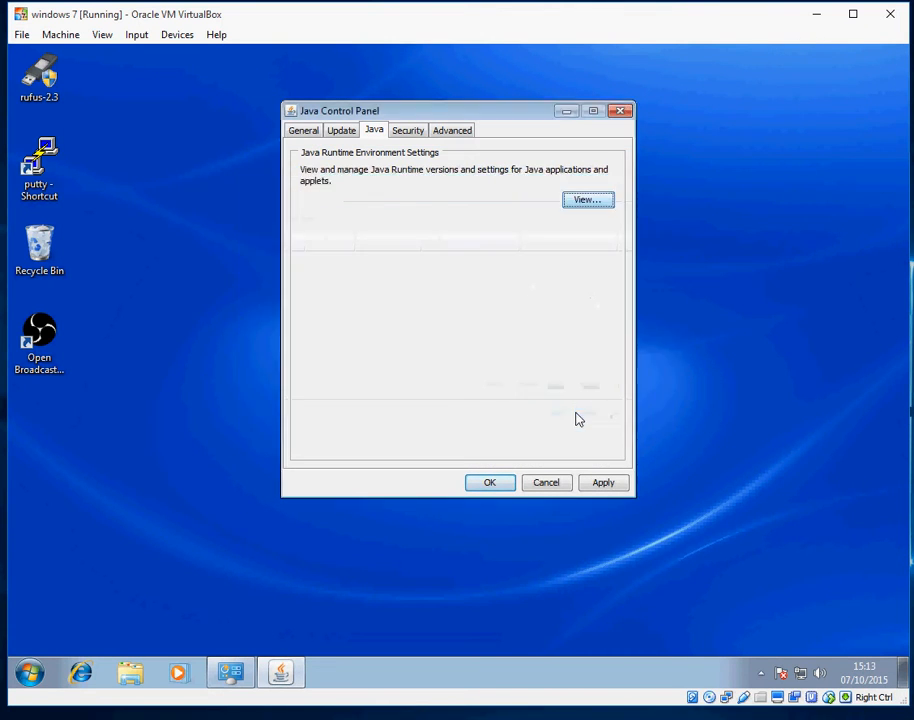
left_click(603, 485)
left_click(500, 487)
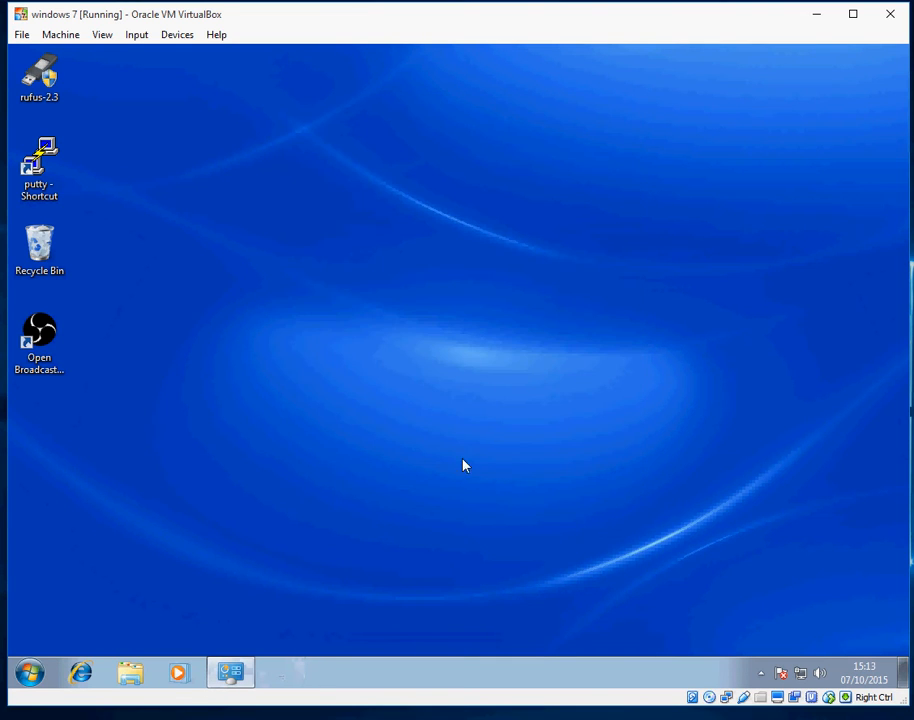
Open the Java Control Panel from Control Panel > Programs
left_click(31, 673)
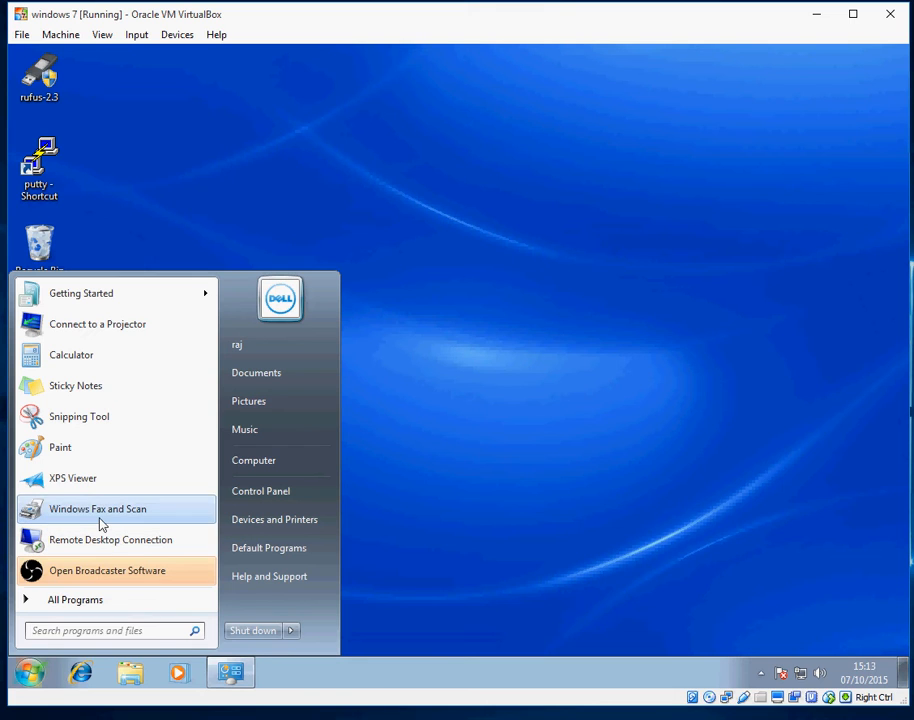
left_click(236, 462)
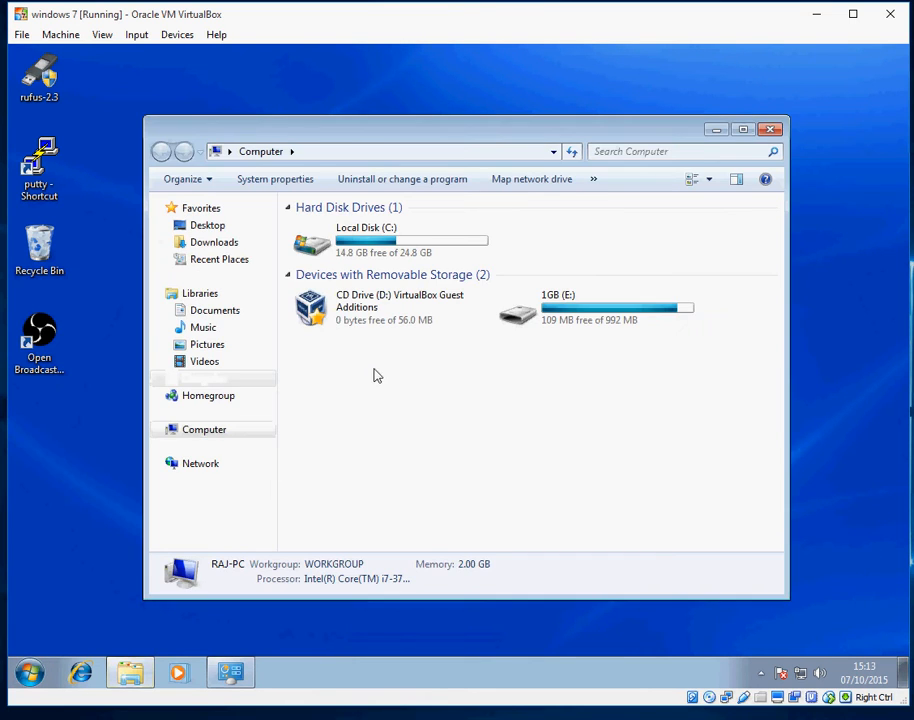
left_click(771, 129)
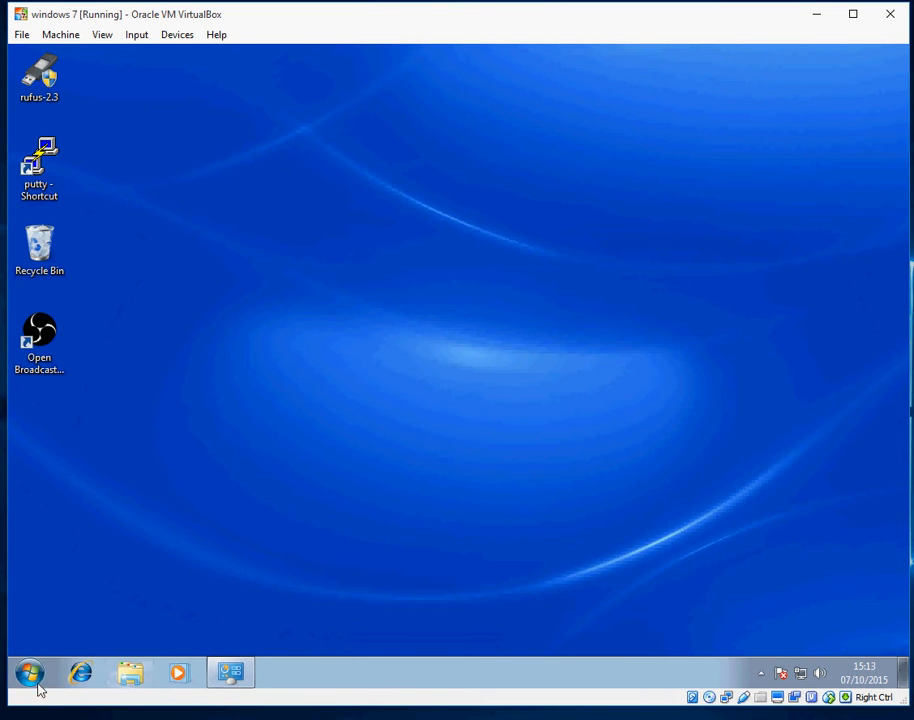
left_click(31, 675)
left_click(297, 514)
left_click(358, 404)
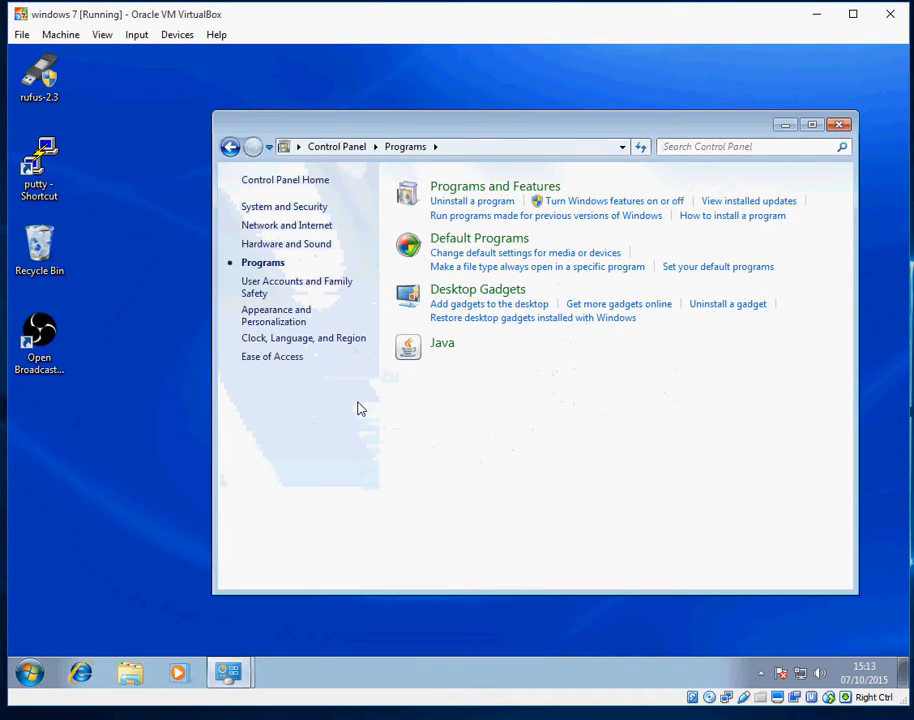
left_click(786, 127)
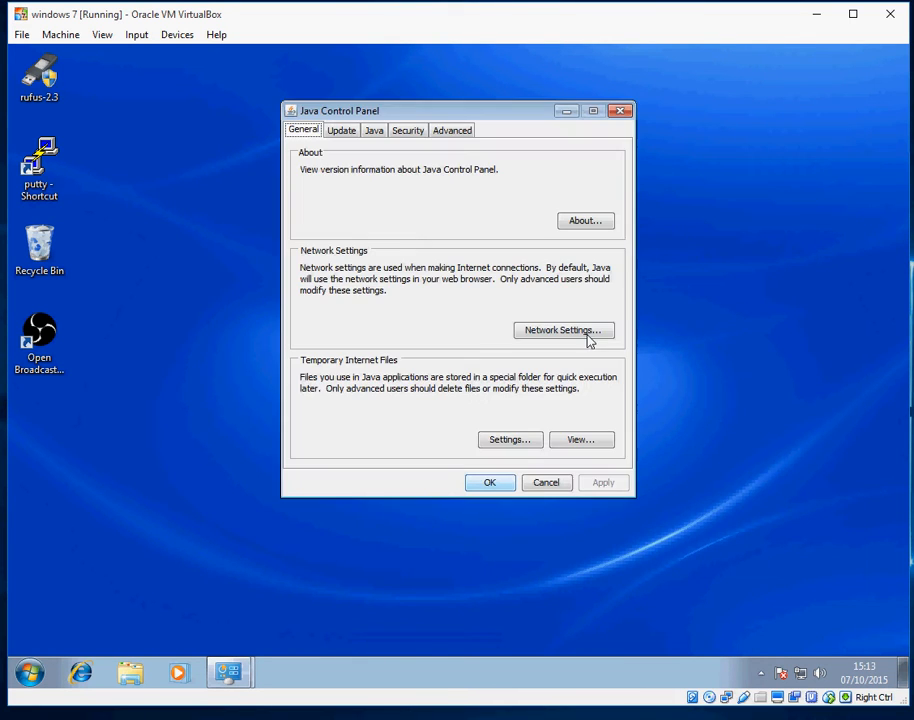
Re-check the 1.6 JRE's runtime parameters and confirm them
left_click(374, 131)
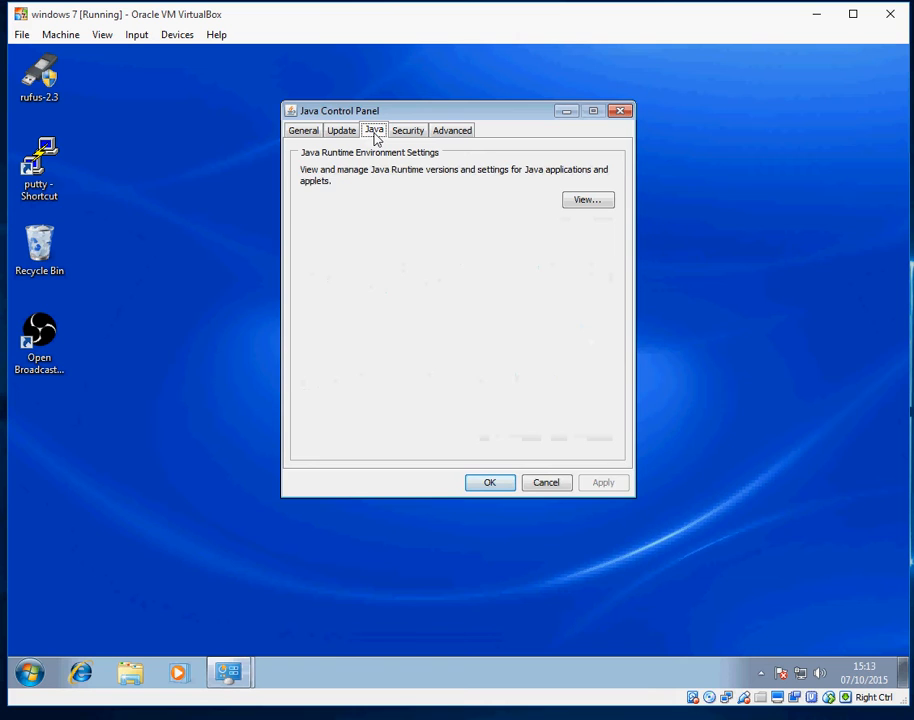
left_click(578, 201)
left_click(566, 262)
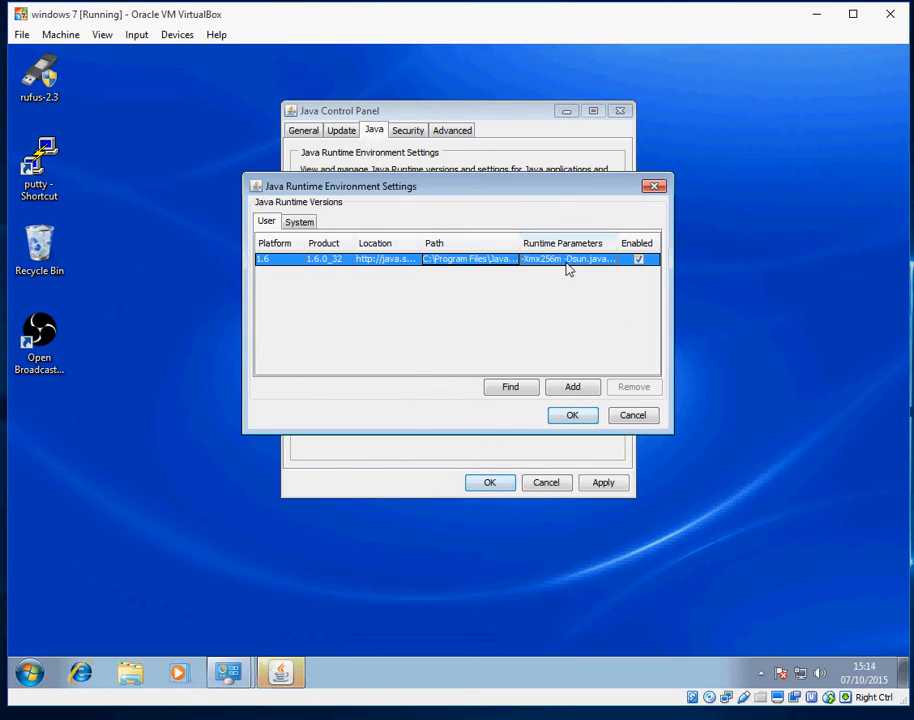
left_click(566, 262)
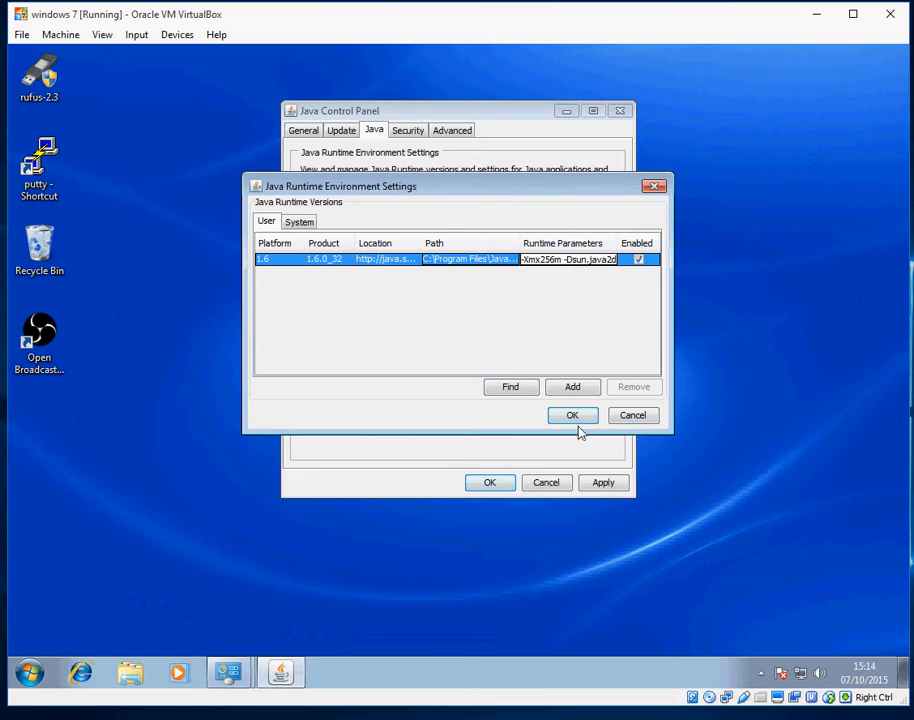
left_click(632, 415)
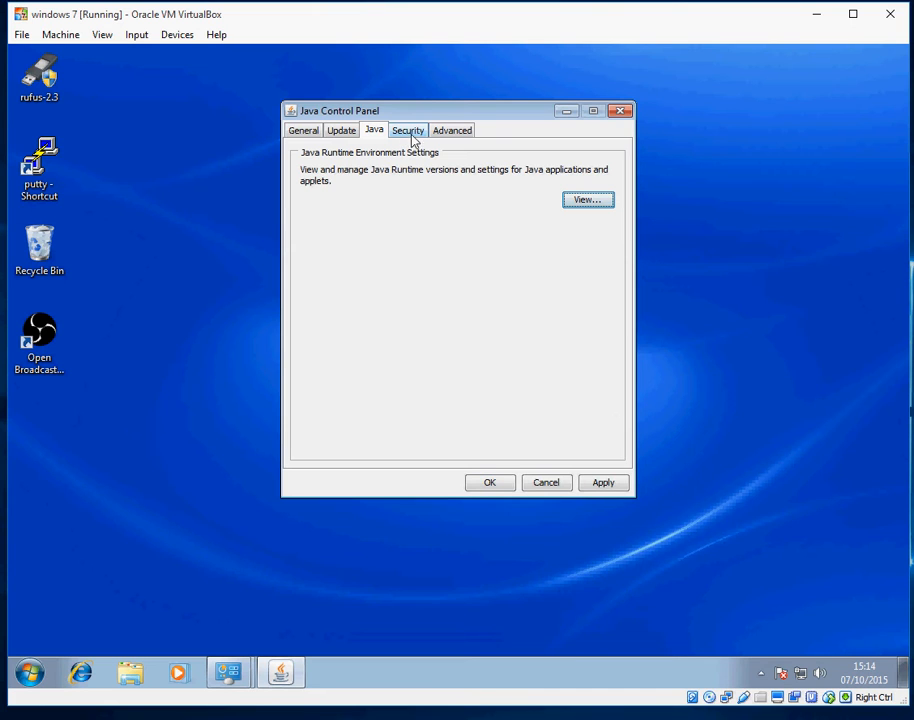
Untick the next-generation Java Plug-in under Advanced > Java Plug-in, then apply and close
left_click(445, 136)
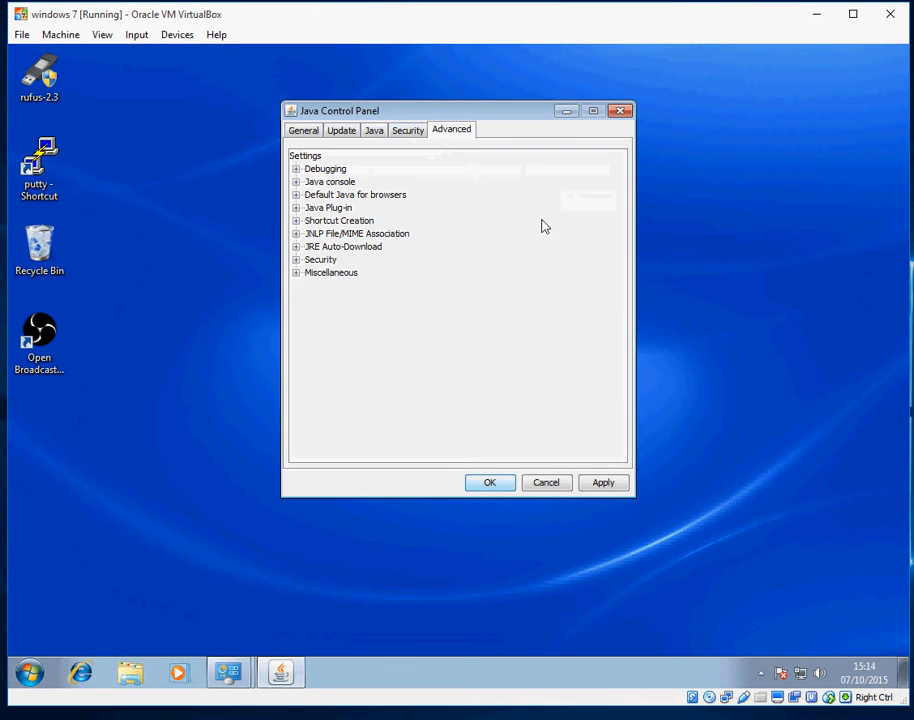
left_click(296, 207)
left_click(326, 221)
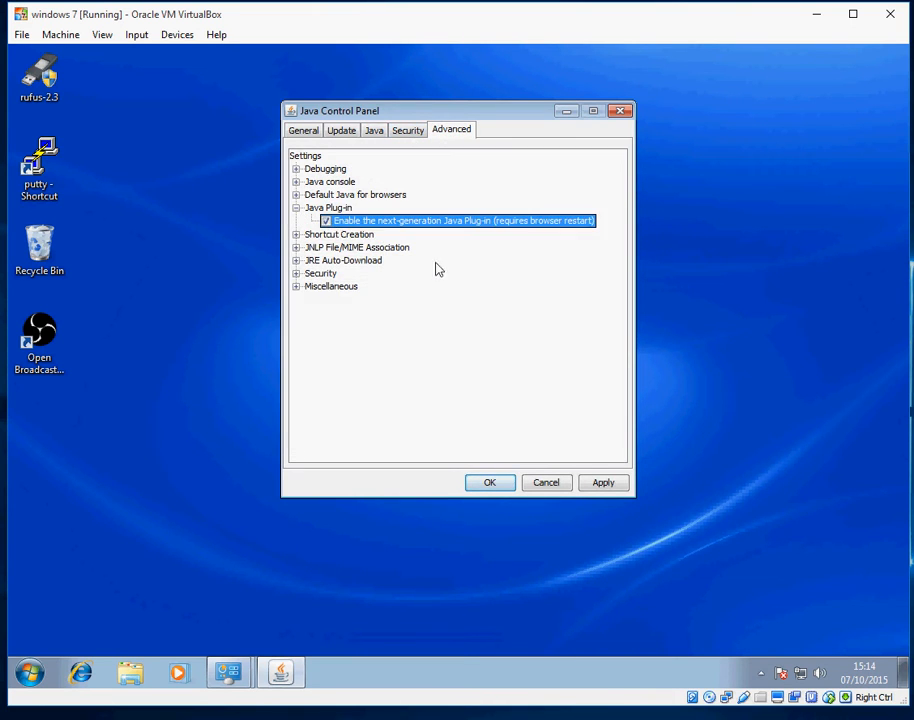
left_click(326, 221)
left_click(604, 484)
left_click(490, 484)
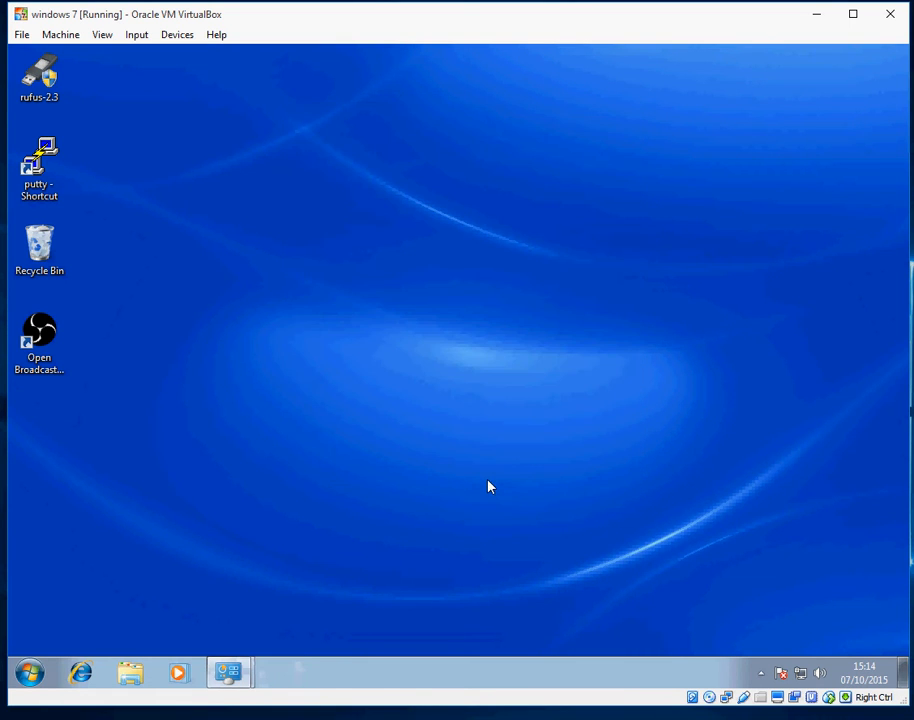
Review the firewall and pop-up blocker checklist in the CCP_install Word document, then minimize it
left_click(527, 717)
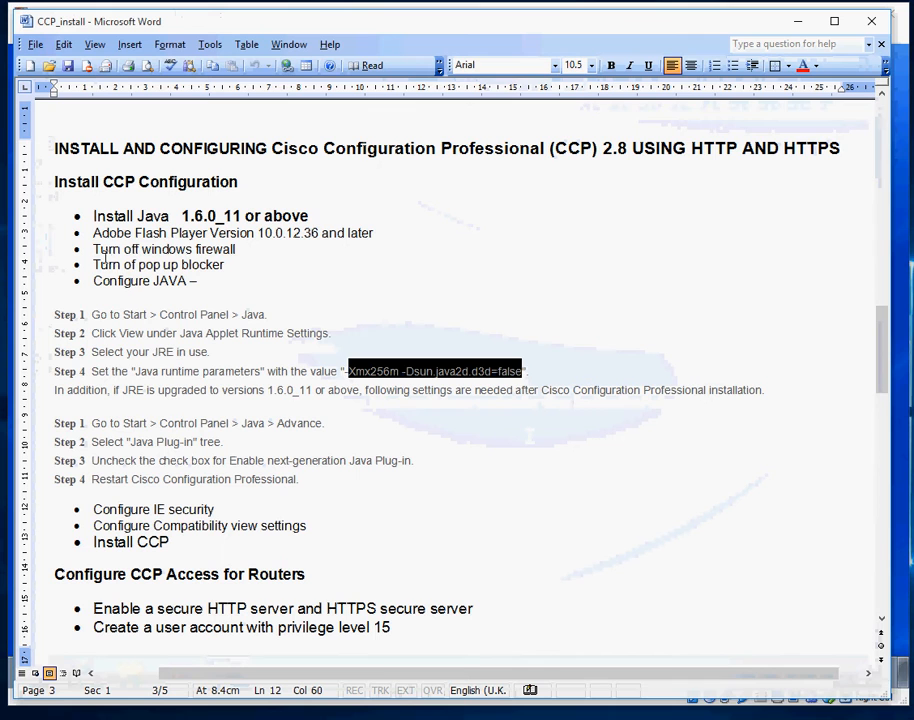
left_click_drag(96, 256, 239, 262)
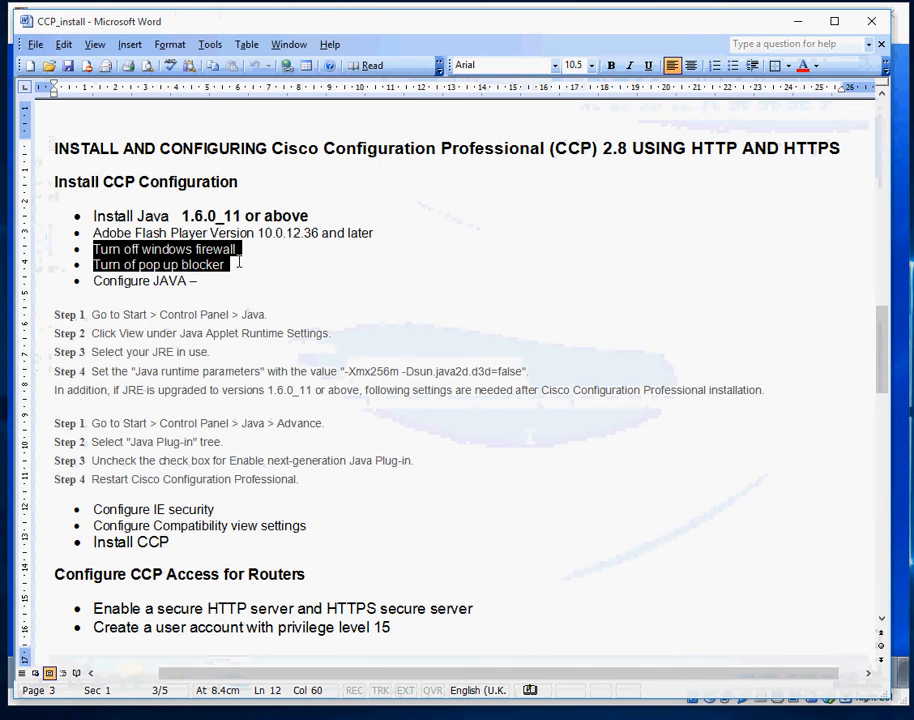
left_click(797, 21)
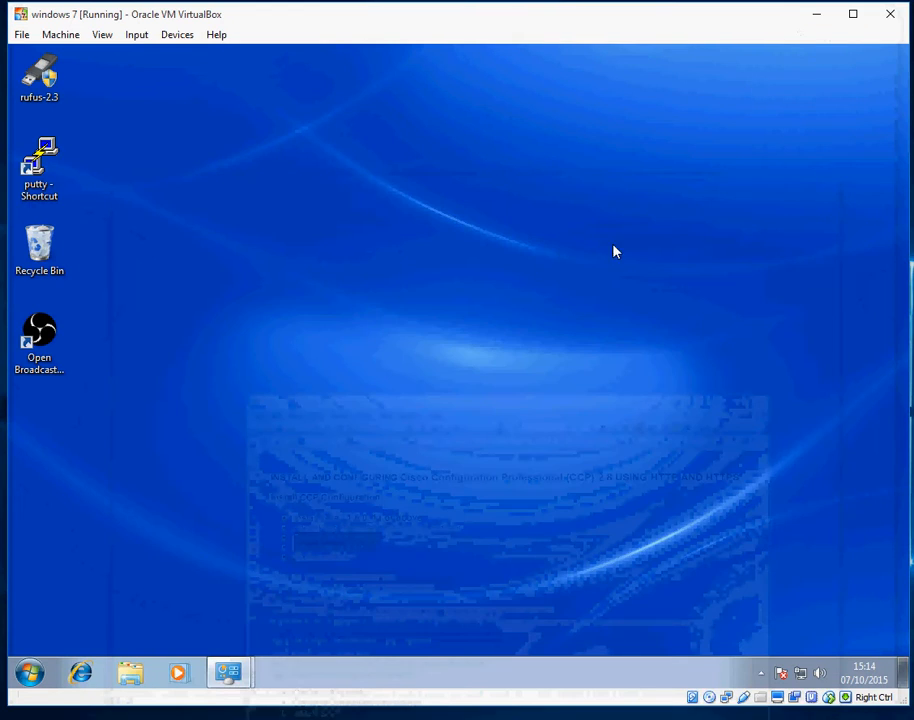
Check in System and Security > Windows Firewall that the firewall is Off, then launch Internet Explorer
left_click(33, 672)
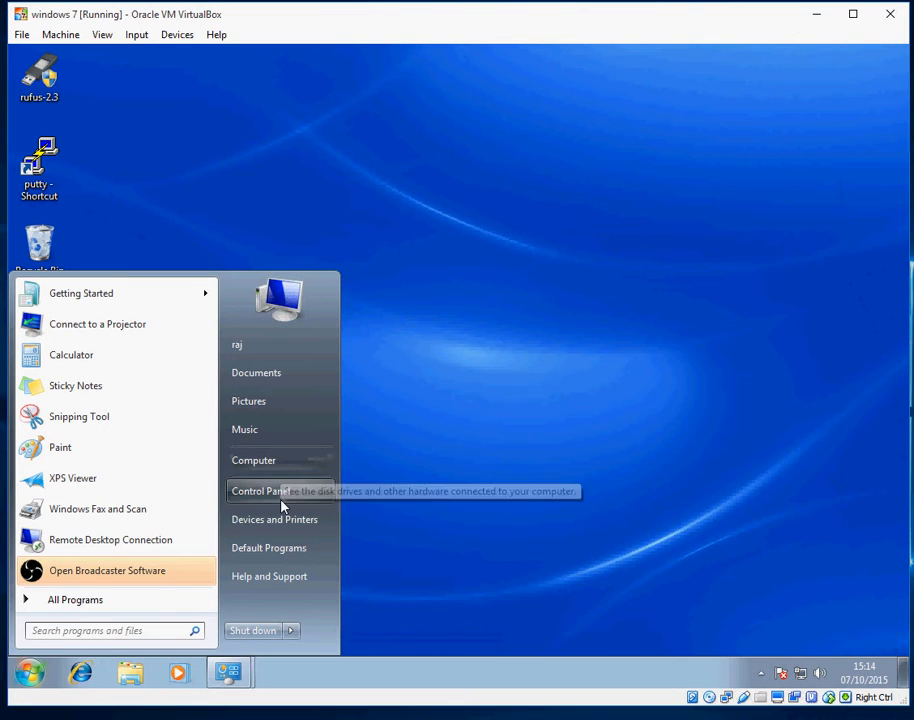
left_click(282, 496)
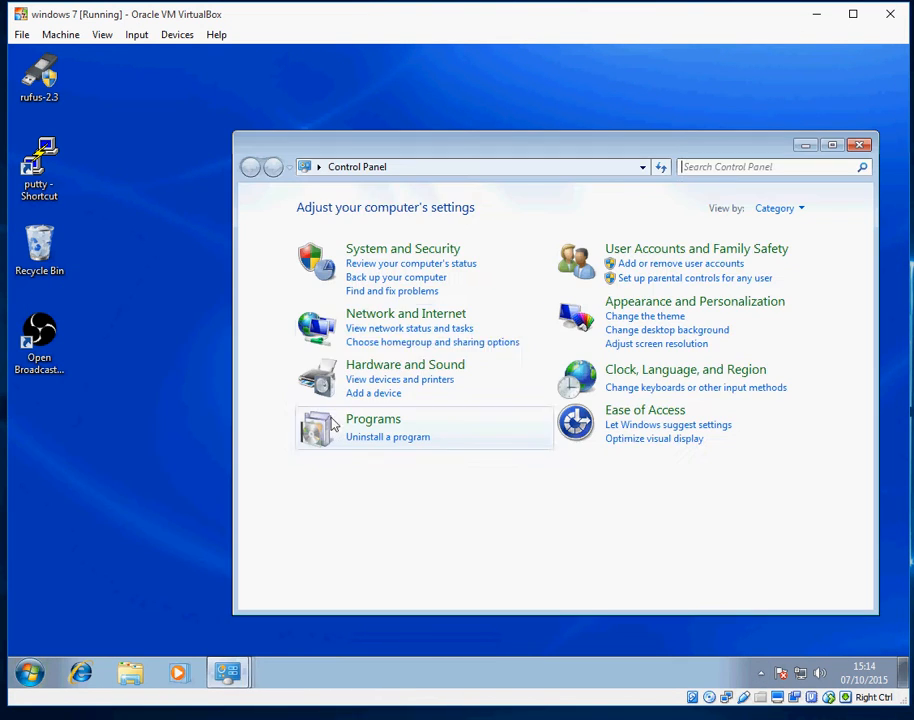
left_click(396, 251)
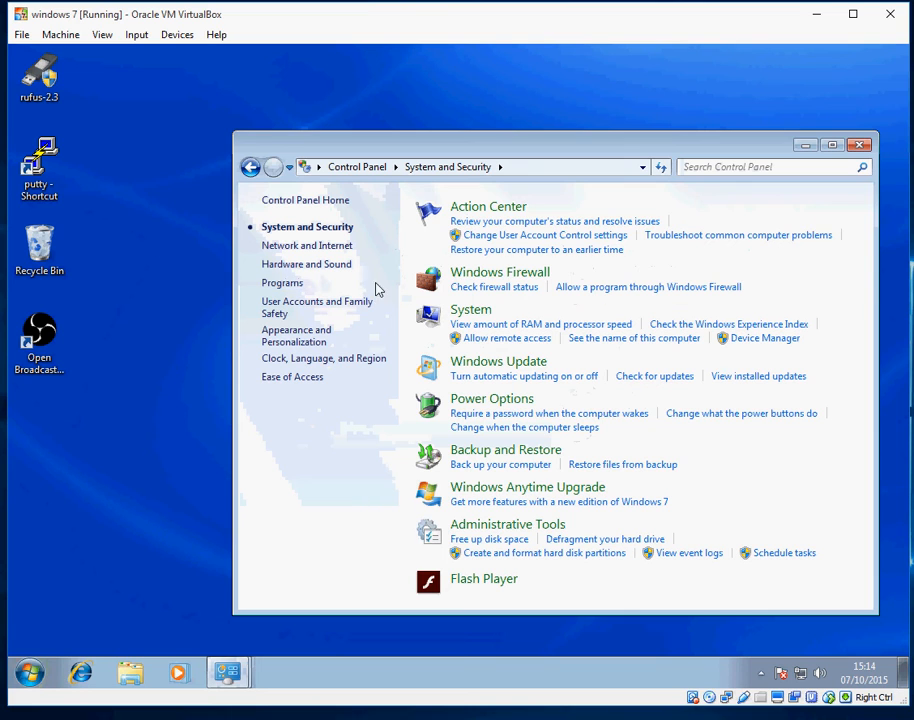
left_click(474, 280)
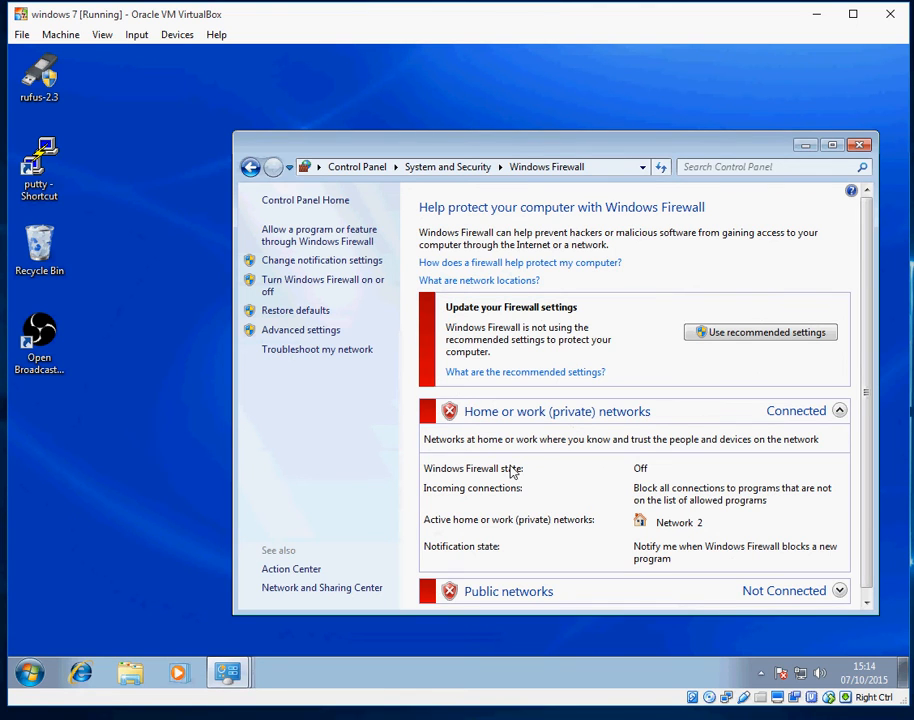
left_click(82, 675)
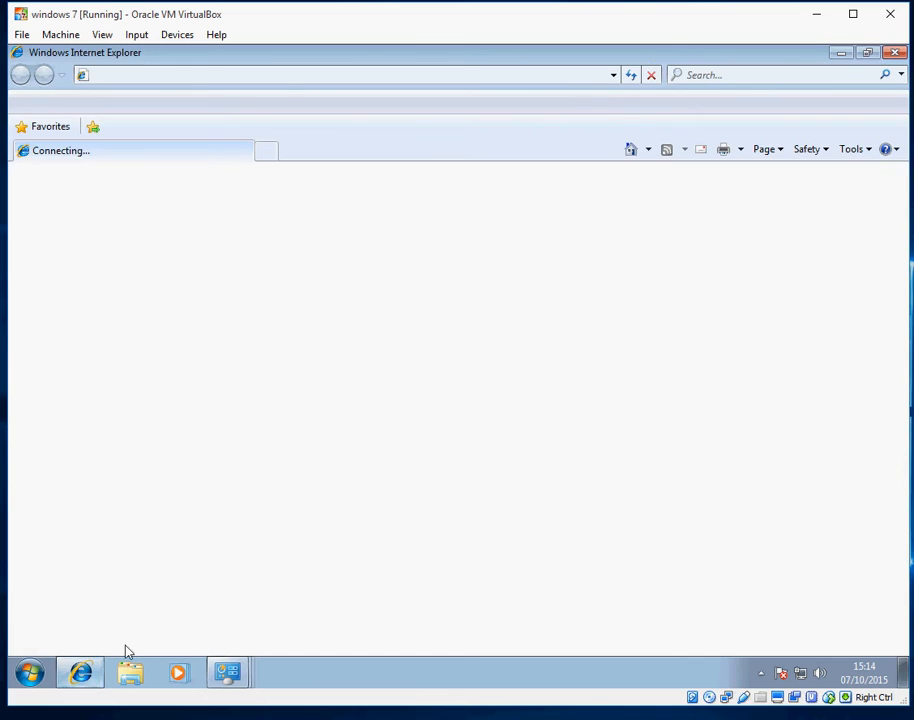
Verify under Tools > Pop-up Blocker that it shows Turn On, then close Internet Explorer and Windows Firewall
left_click(864, 150)
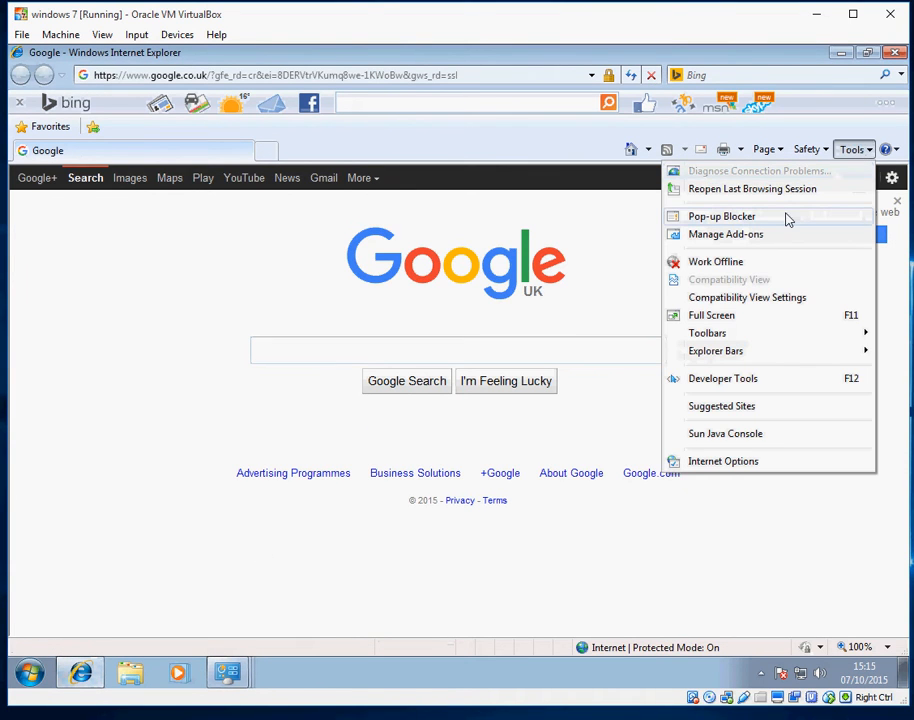
mouse_move(787, 219)
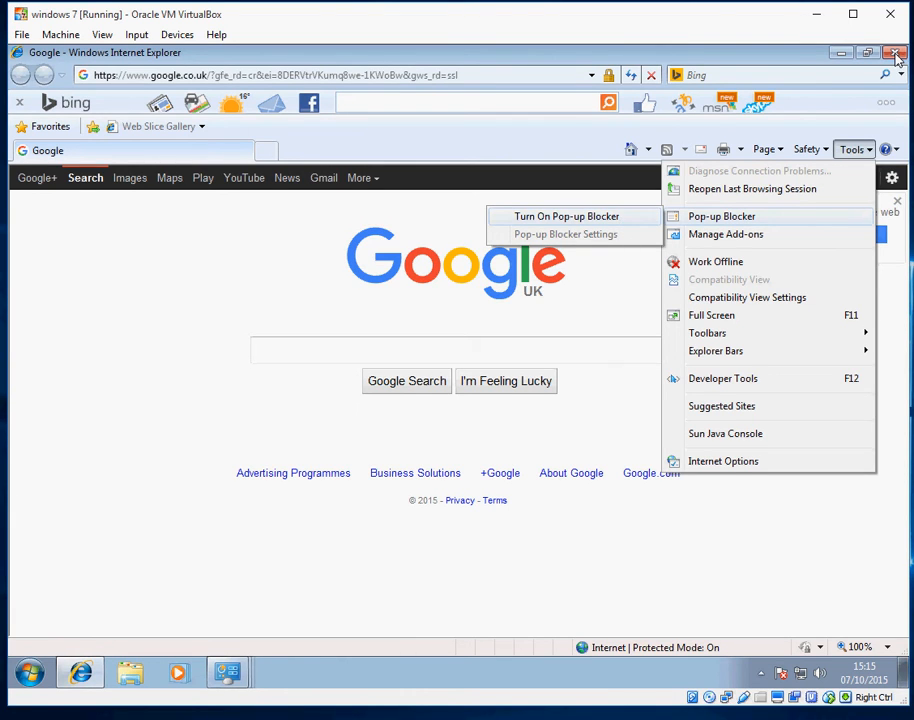
left_click(896, 55)
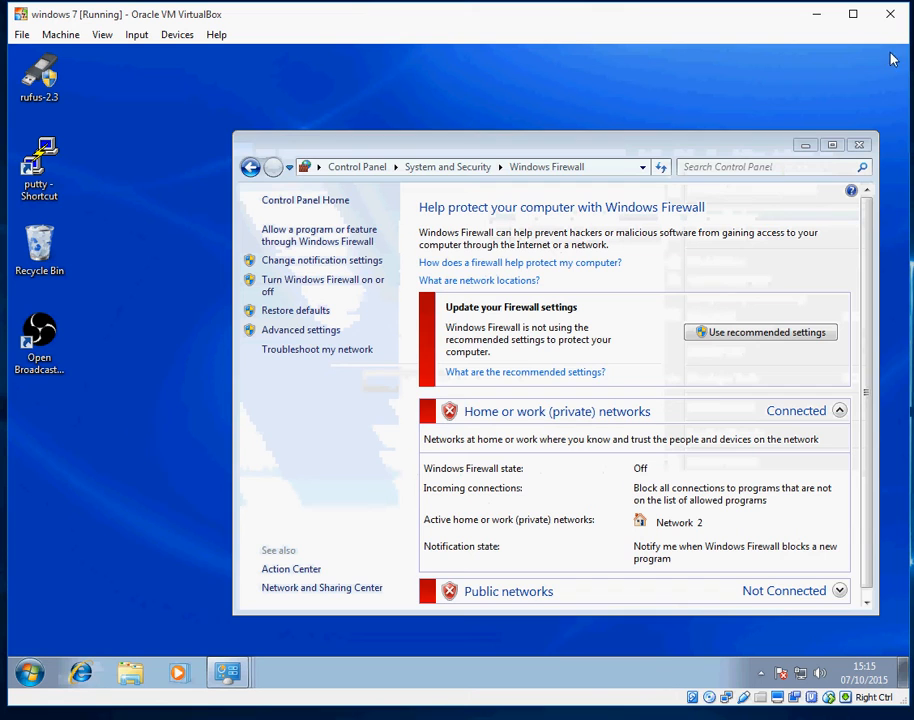
left_click(860, 146)
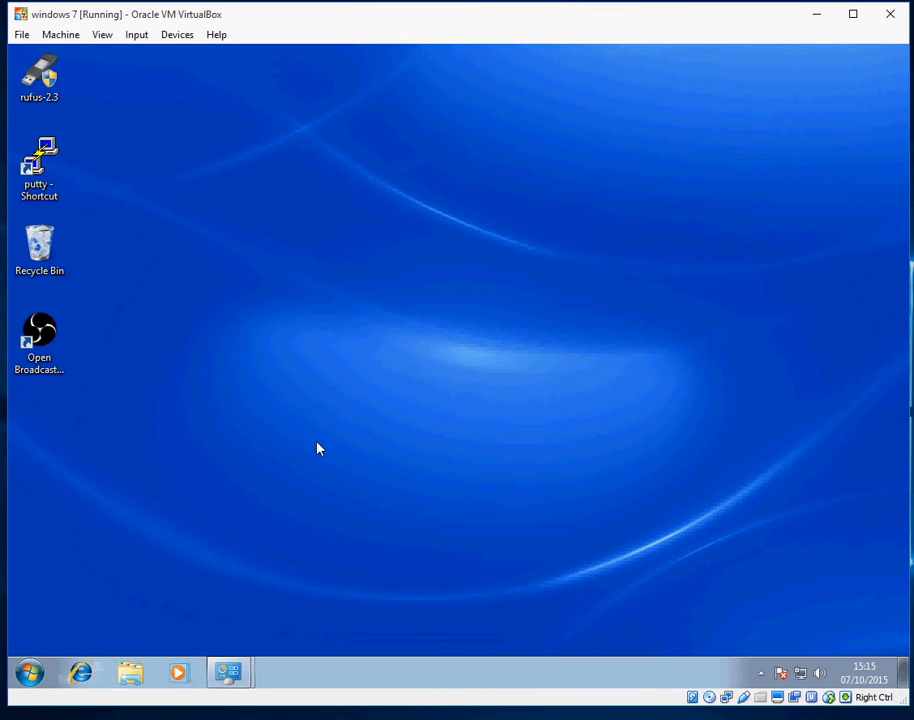
Open cisco-config-pro-k9-pkg-2_8-en on the 1GB (E:) drive, run its .exe, and allow it in UAC
left_click(131, 675)
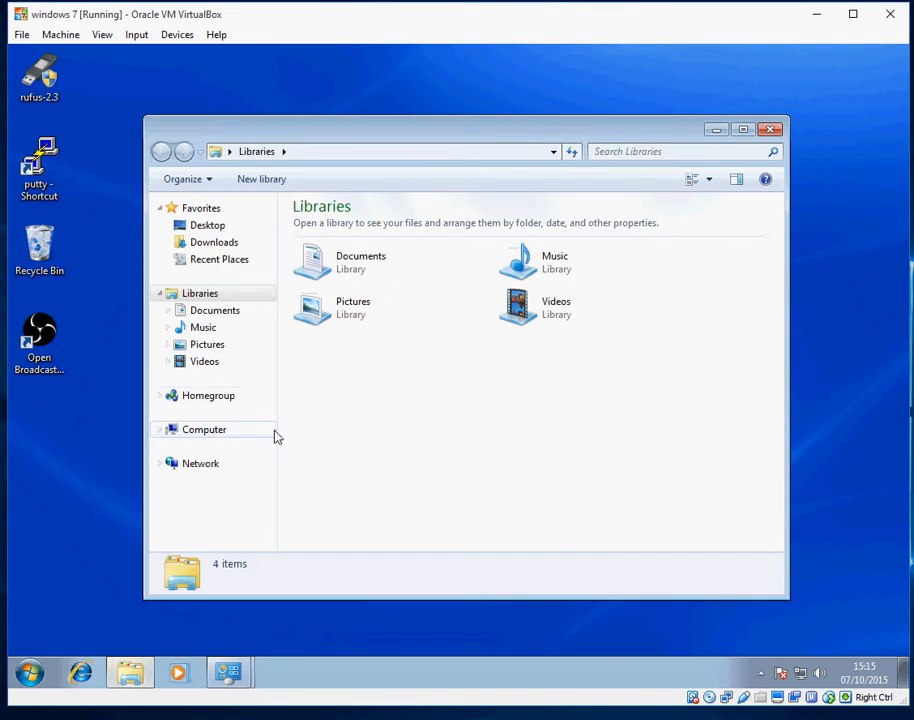
left_click(183, 431)
double_click(548, 309)
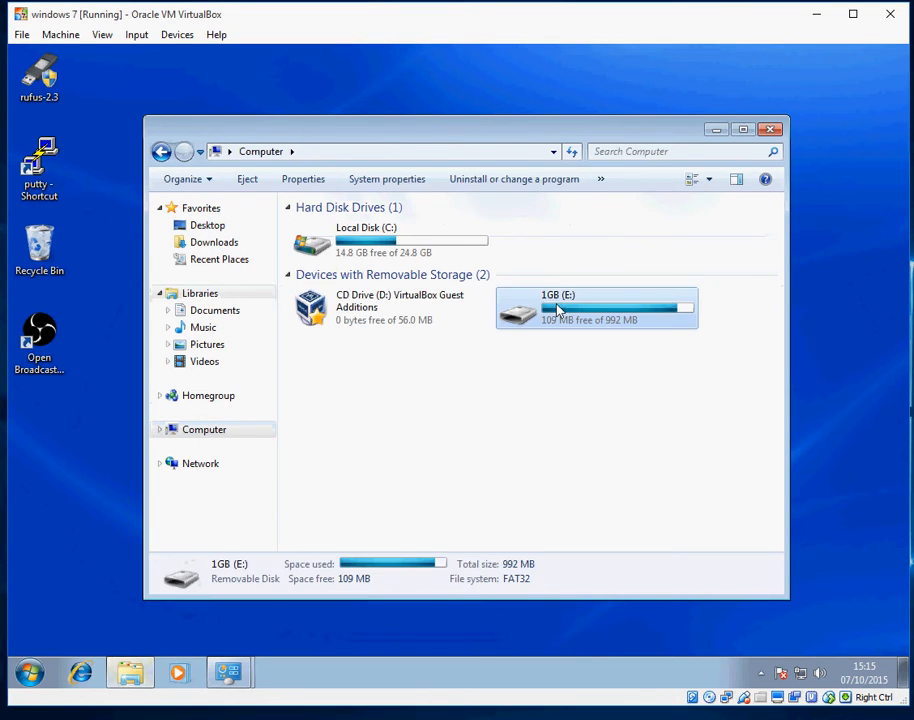
left_click(424, 314)
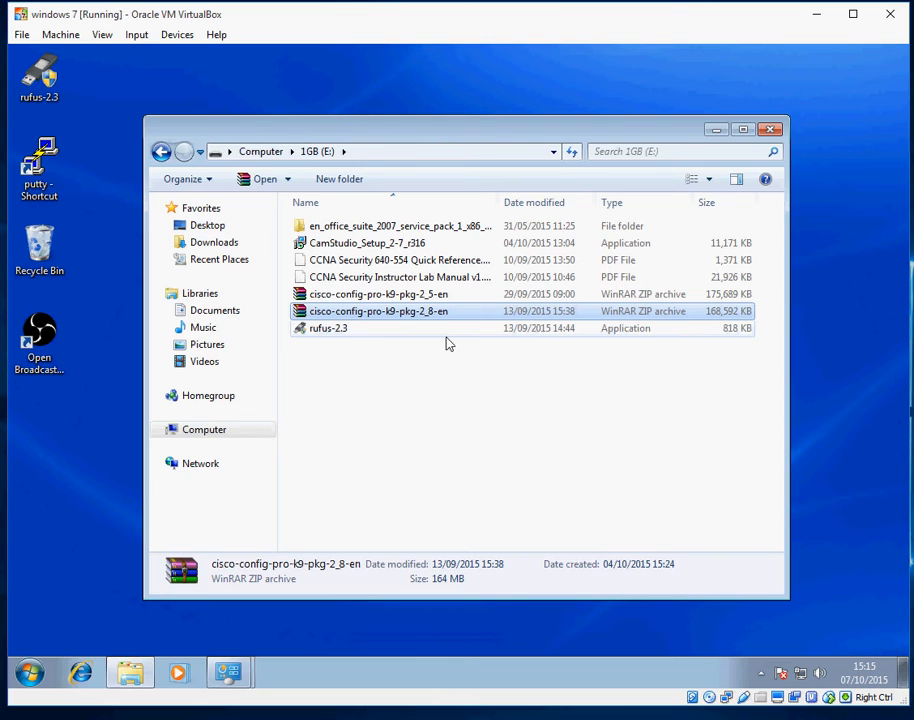
double_click(395, 316)
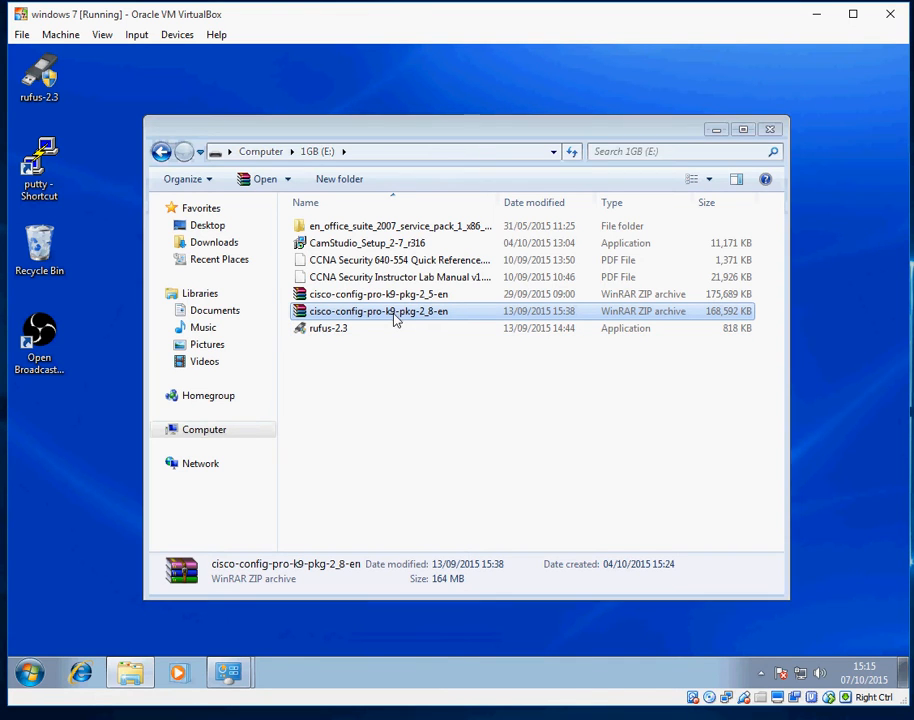
double_click(251, 256)
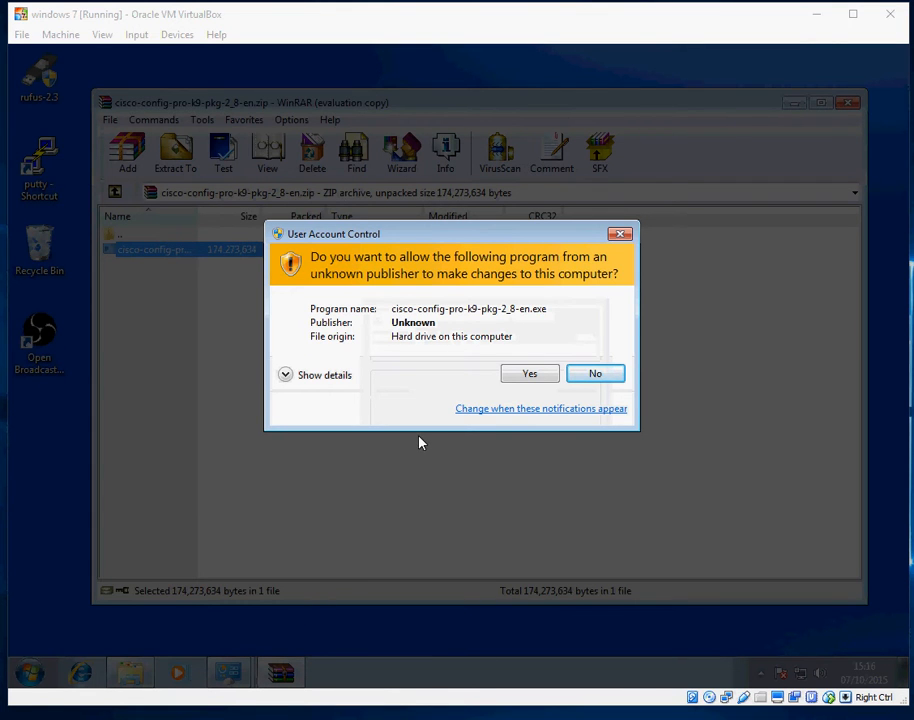
left_click(530, 376)
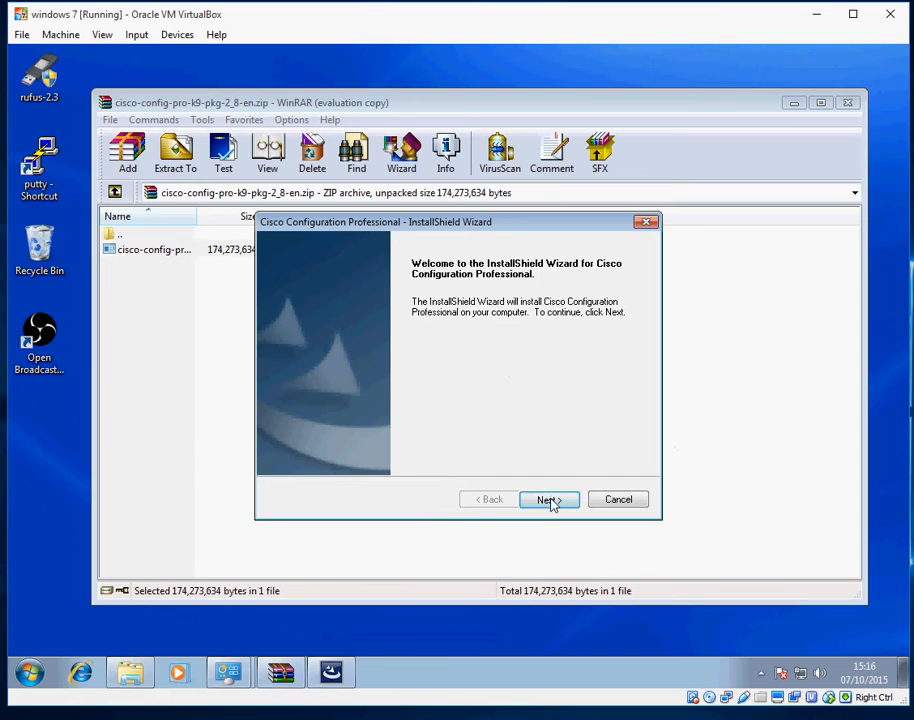
Accept the licence, keep the default location and desktop shortcut, and install through the system check
left_click(550, 500)
left_click(335, 439)
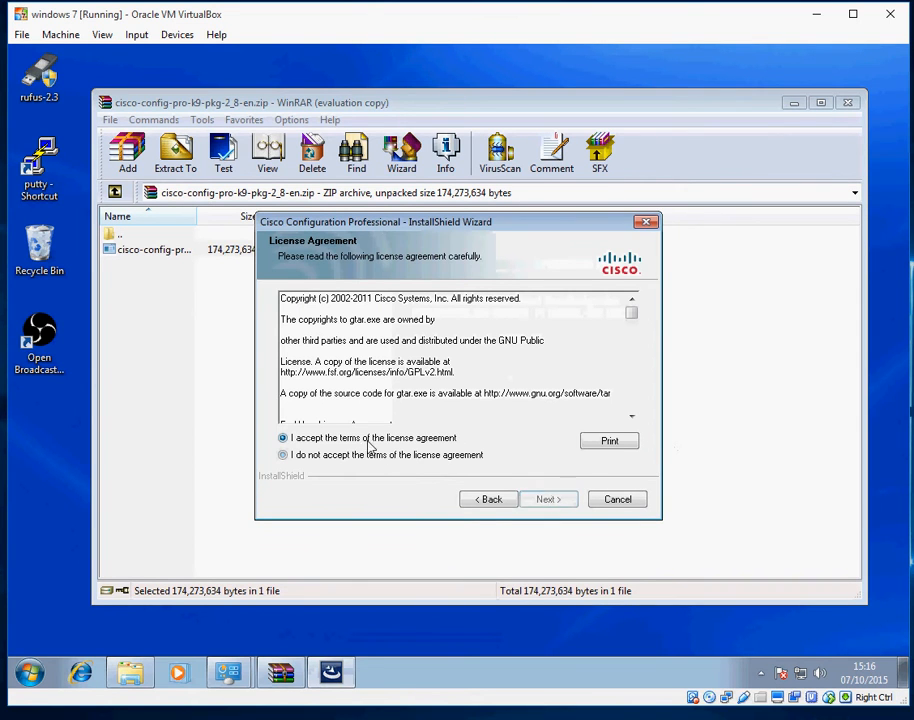
left_click(546, 502)
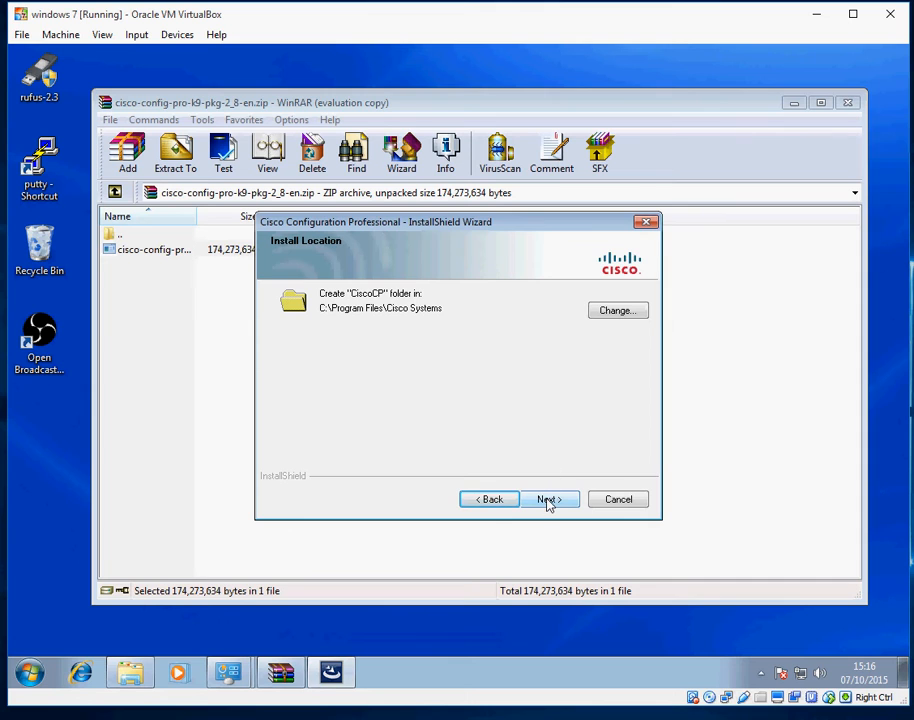
left_click(547, 500)
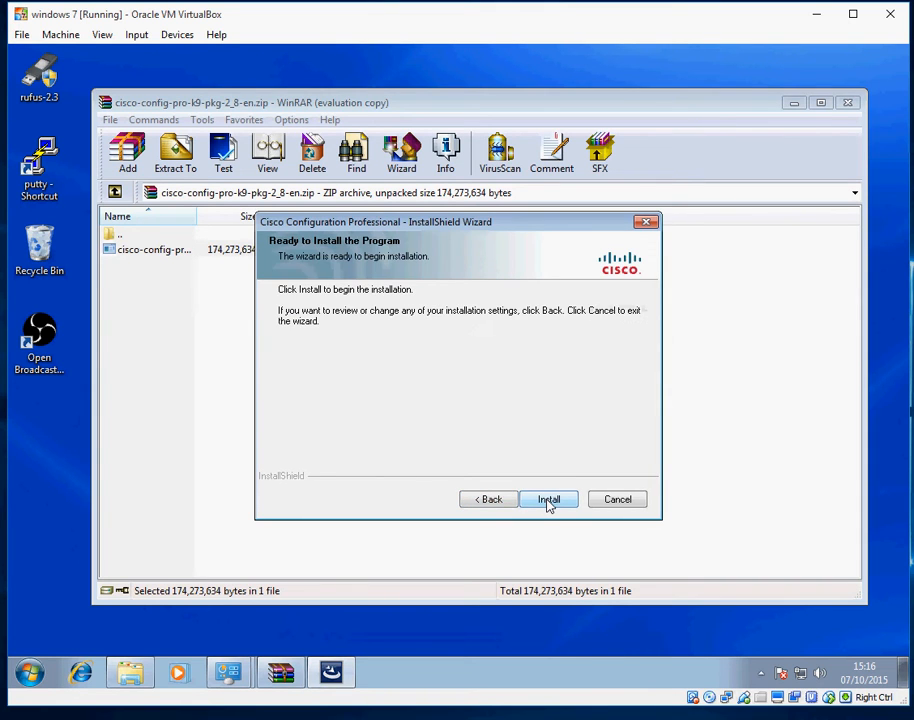
left_click(548, 502)
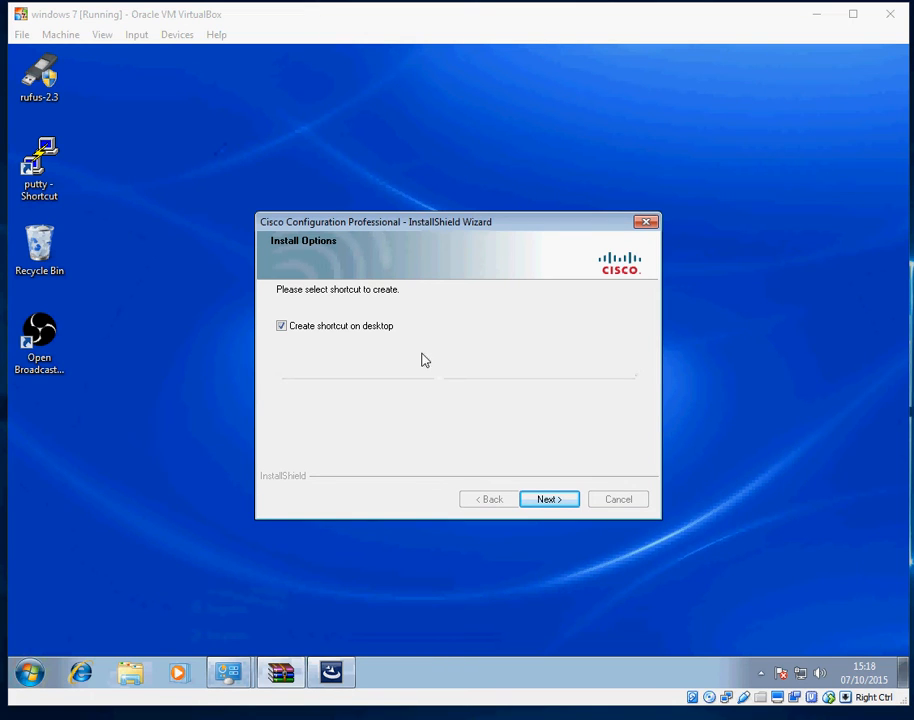
left_click(551, 500)
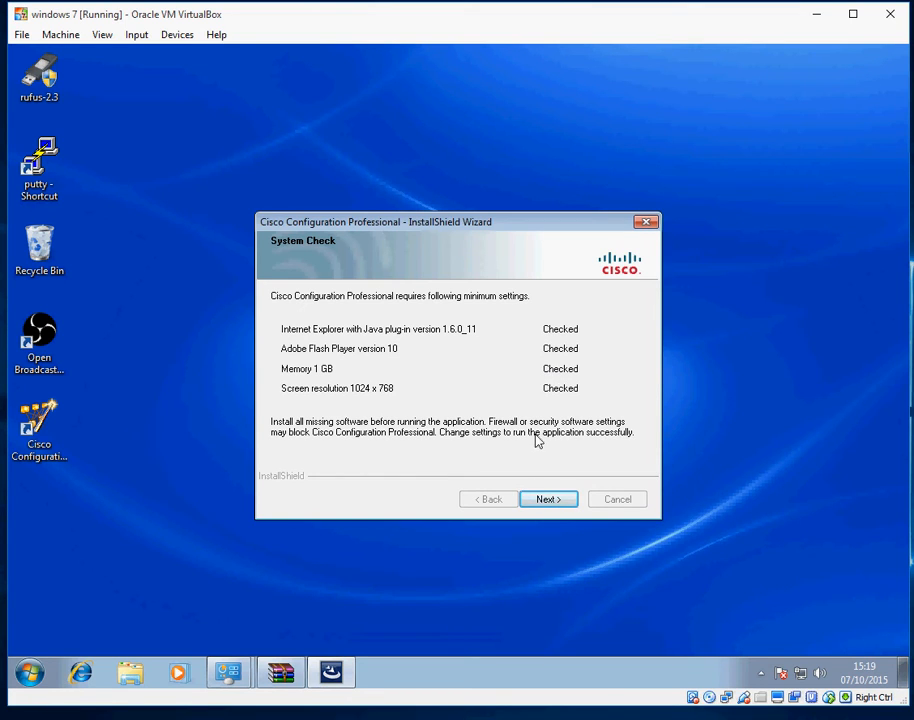
left_click(544, 502)
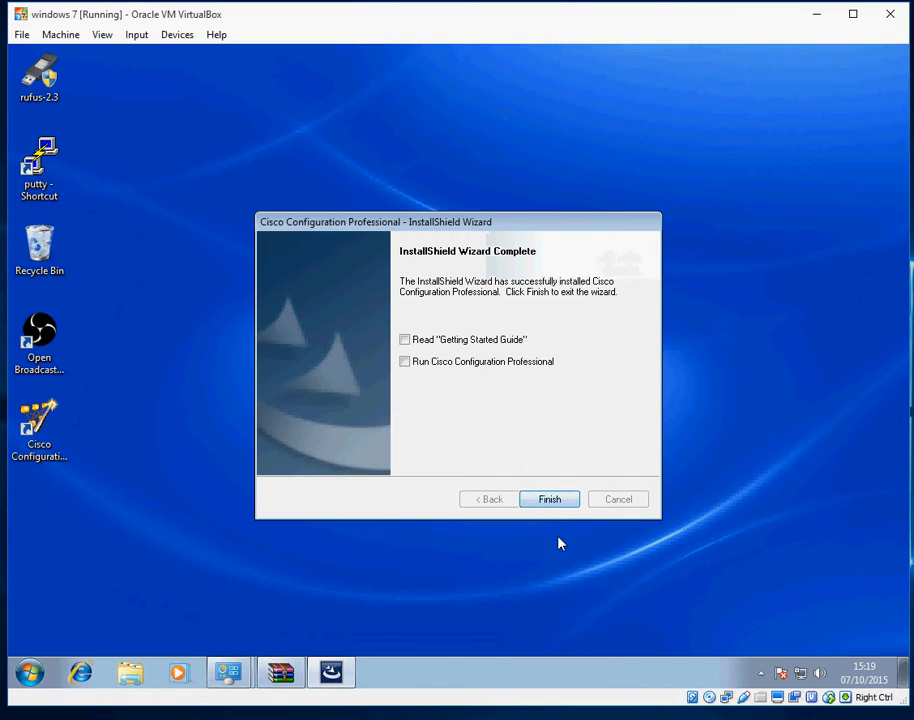
Finish the CCP installer and switch to the SuperPuTTY console for router R1
left_click(547, 503)
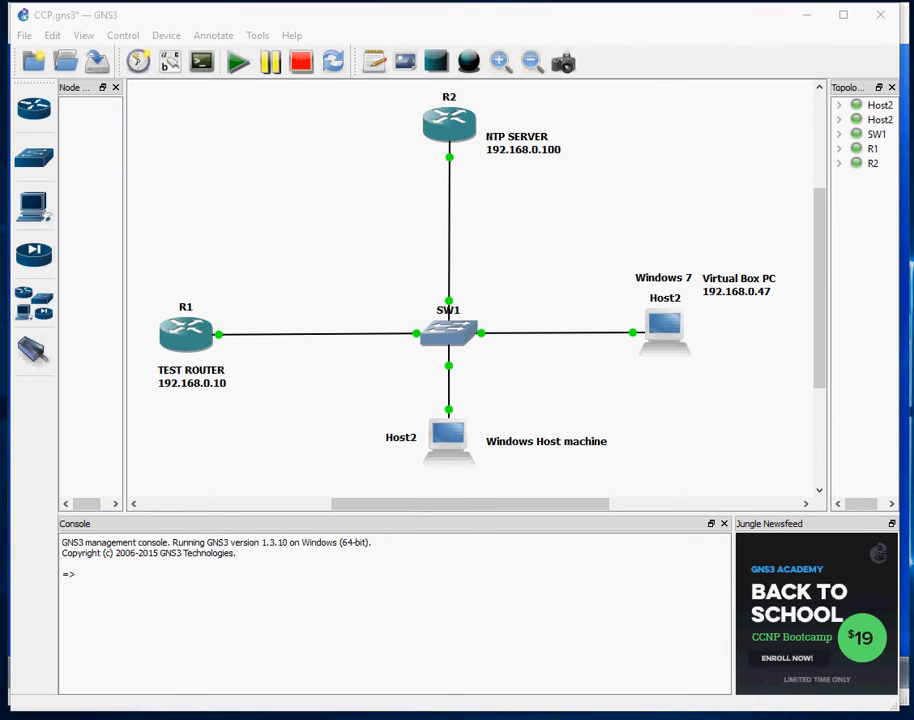
key("alt+Tab")
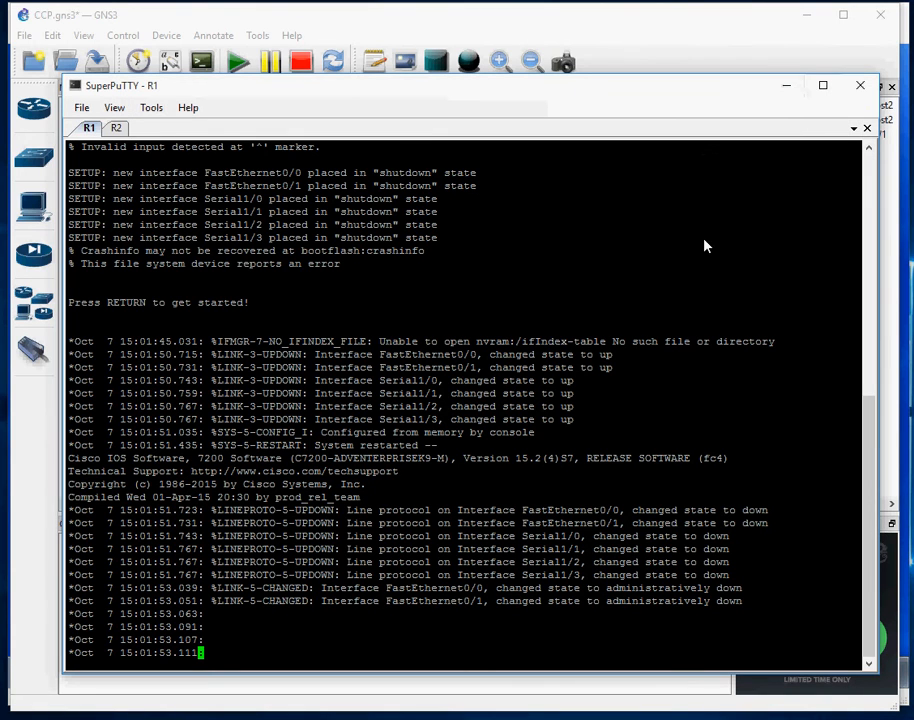
On R2, assign FastEthernet0/0 the address 192.168.0.100 255.255.255.0
left_click(117, 128)
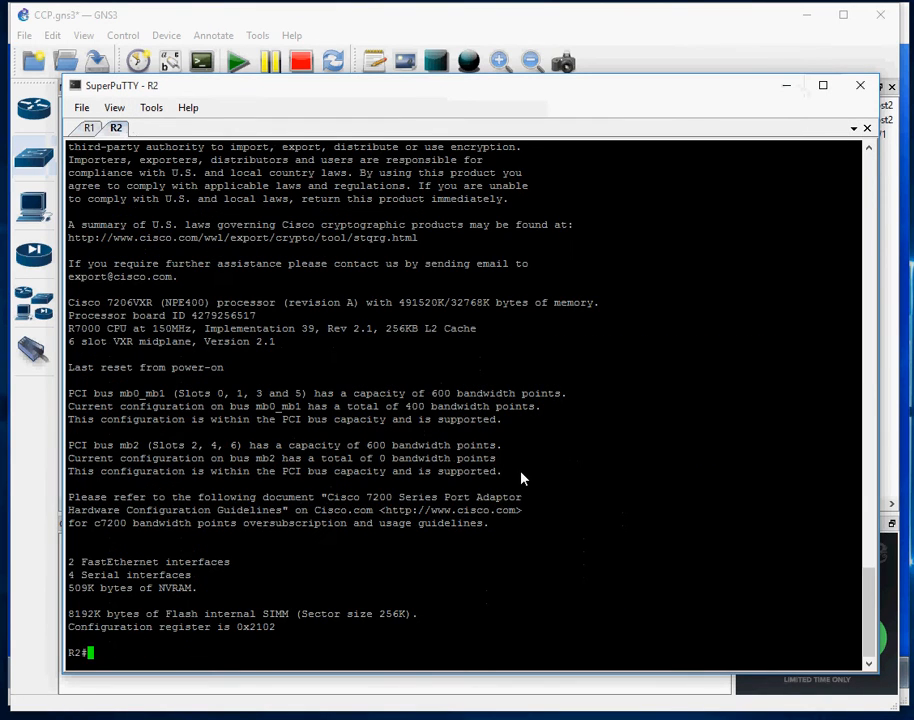
type("con t")
key("Return")
type("conf t")
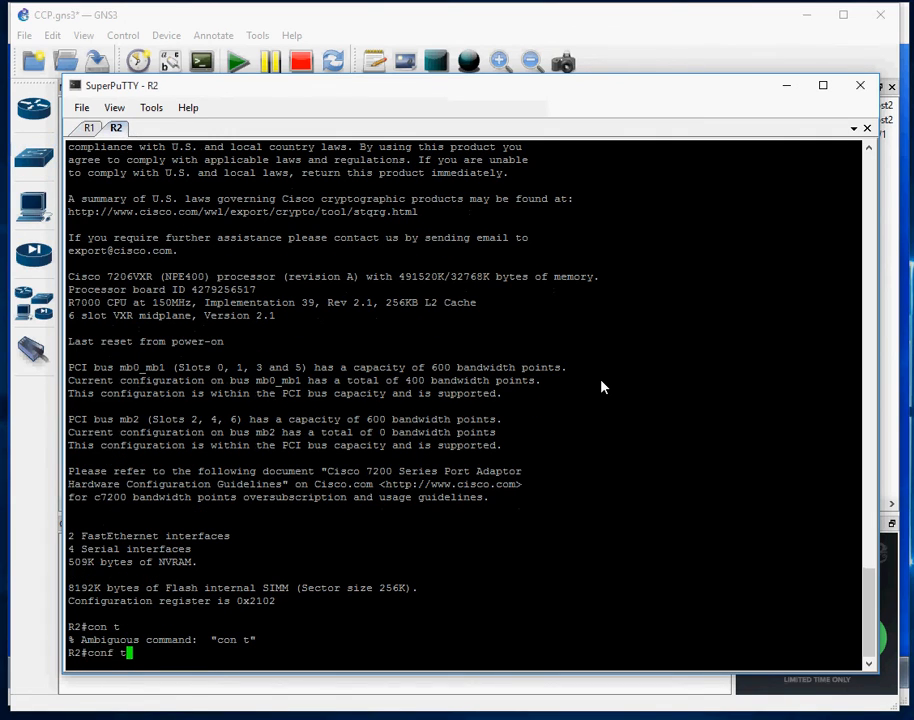
key("Return")
type("int fas 0/0")
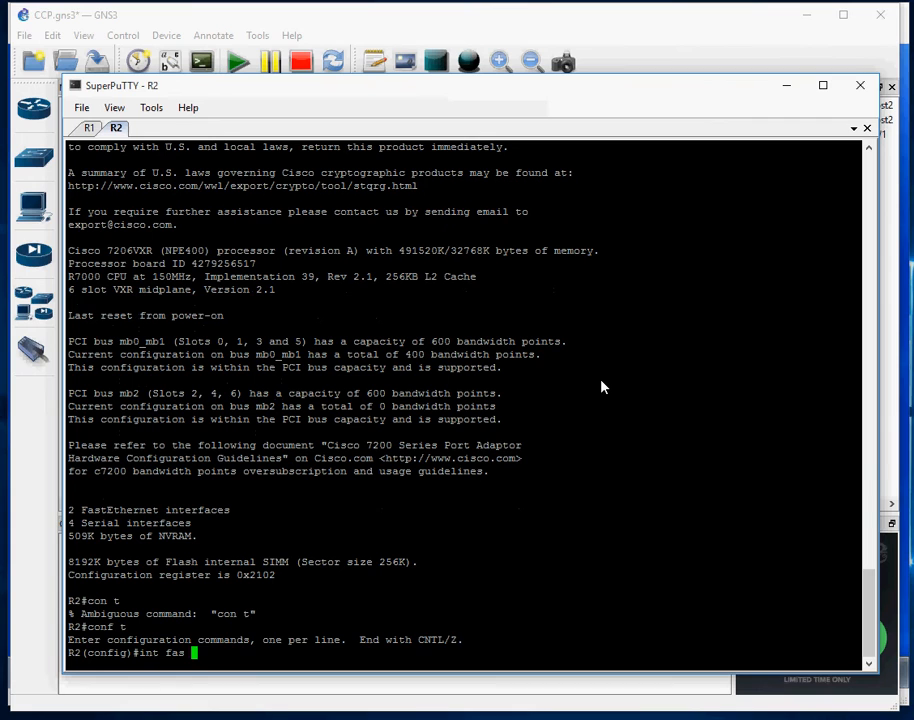
key("Return")
type("ip add")
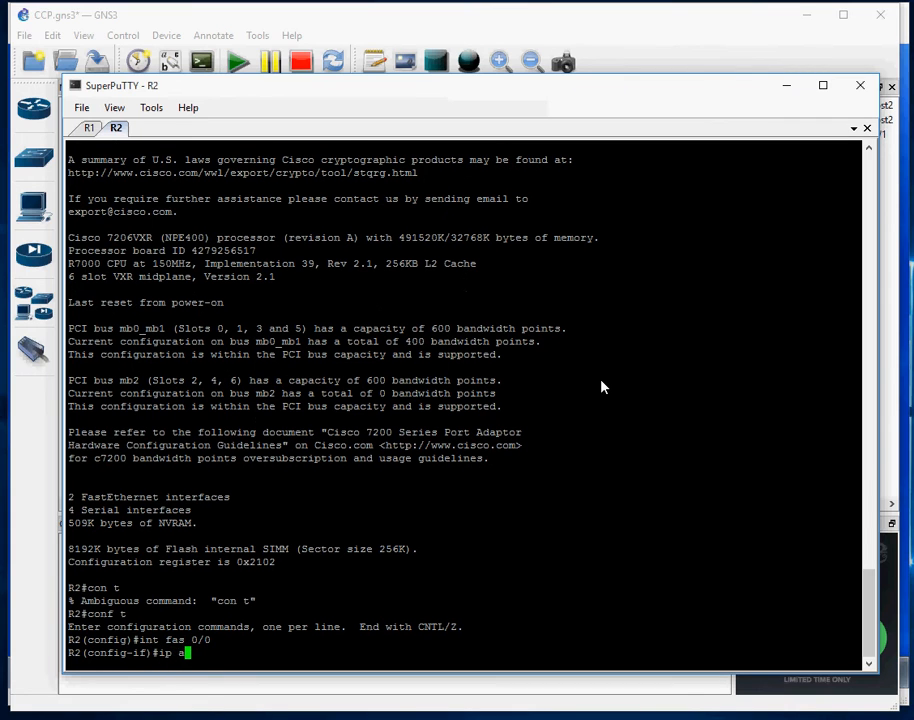
key("Tab")
type("192.168")
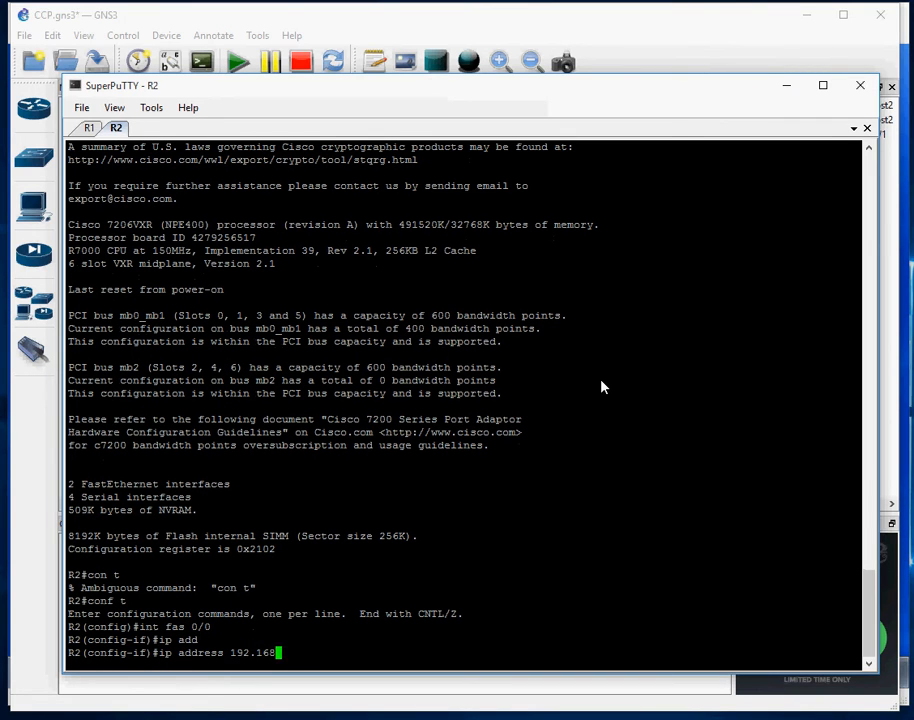
type(".0.100 255.255.255.0")
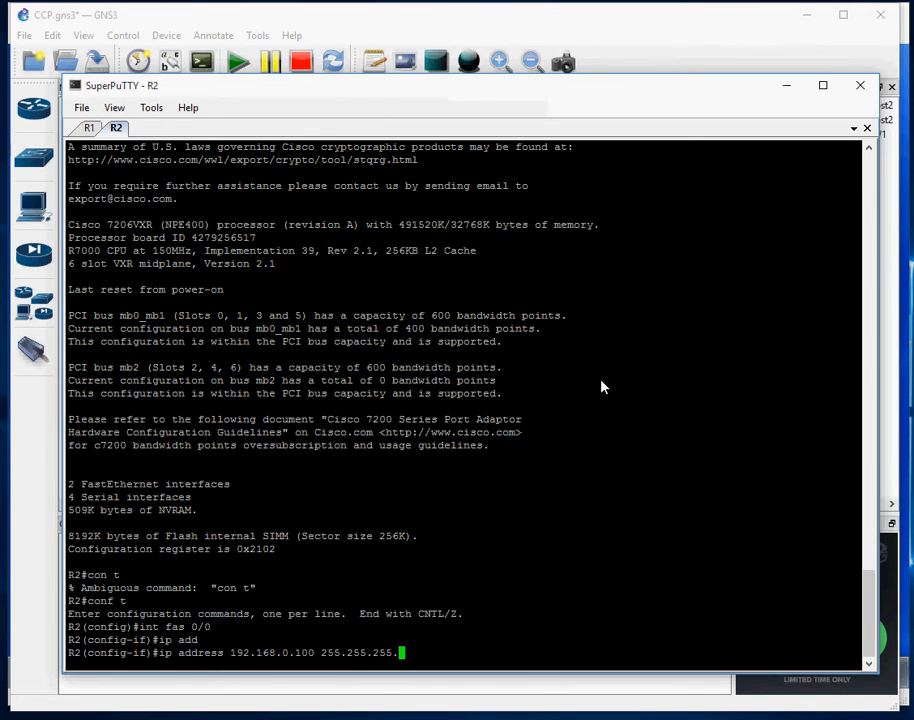
key("Return")
Enable R2's FastEthernet0/0 with no shutdown and make R2 NTP master at stratum 10
type("no s")
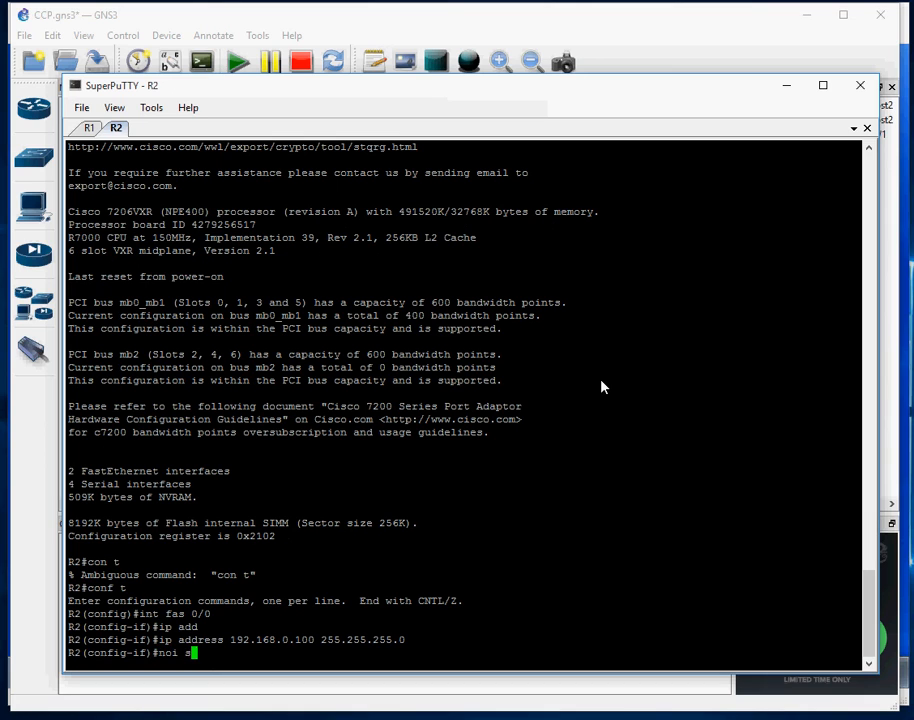
key("BackSpace")
key("BackSpace")
type("sh")
key("Tab")
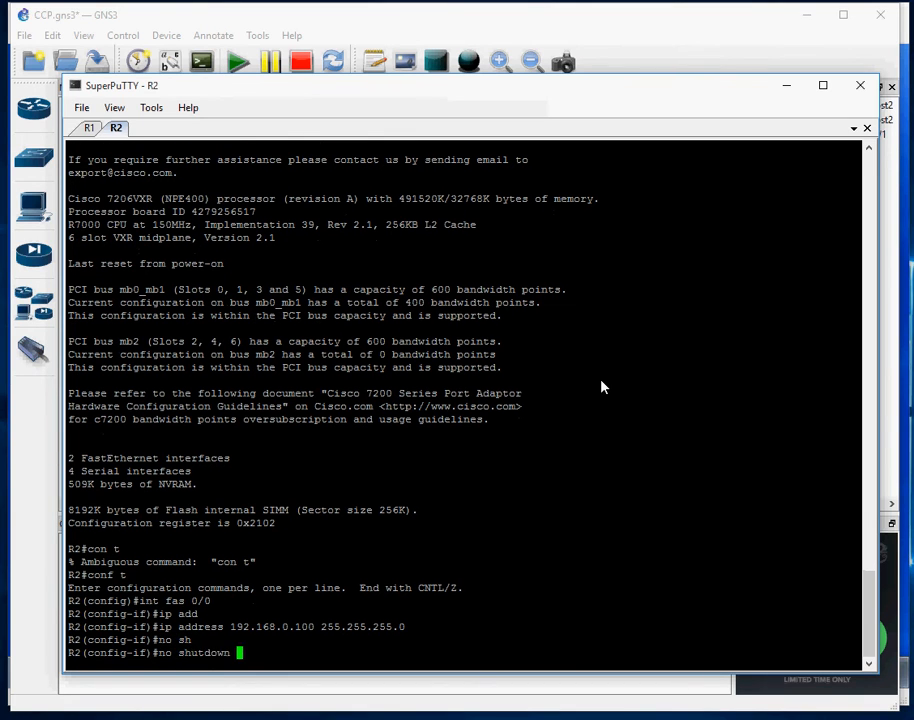
key("Return")
type("exit")
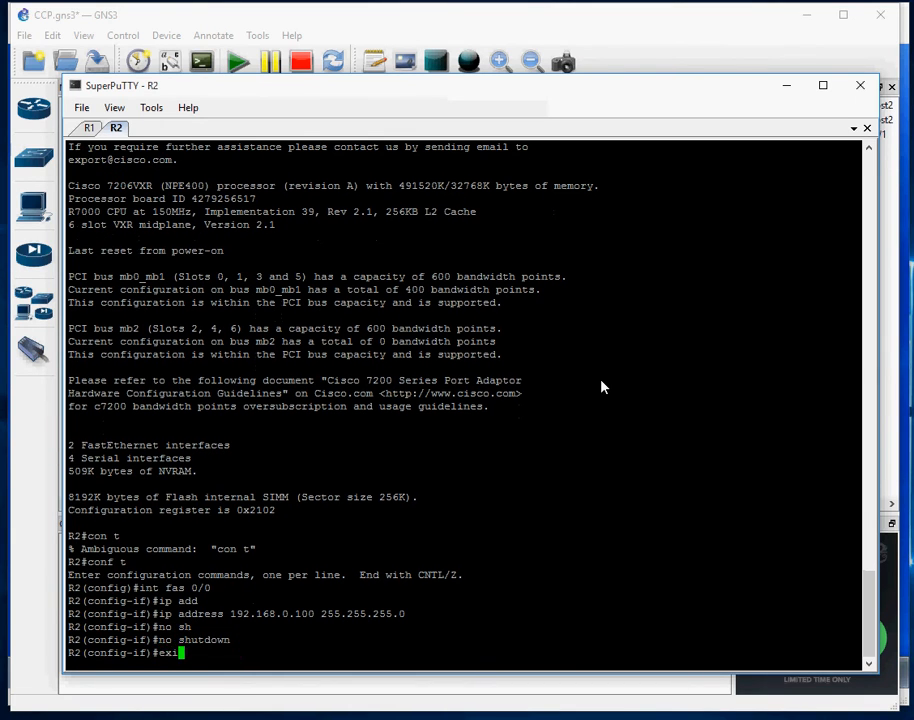
key("Return")
type("ntp mas")
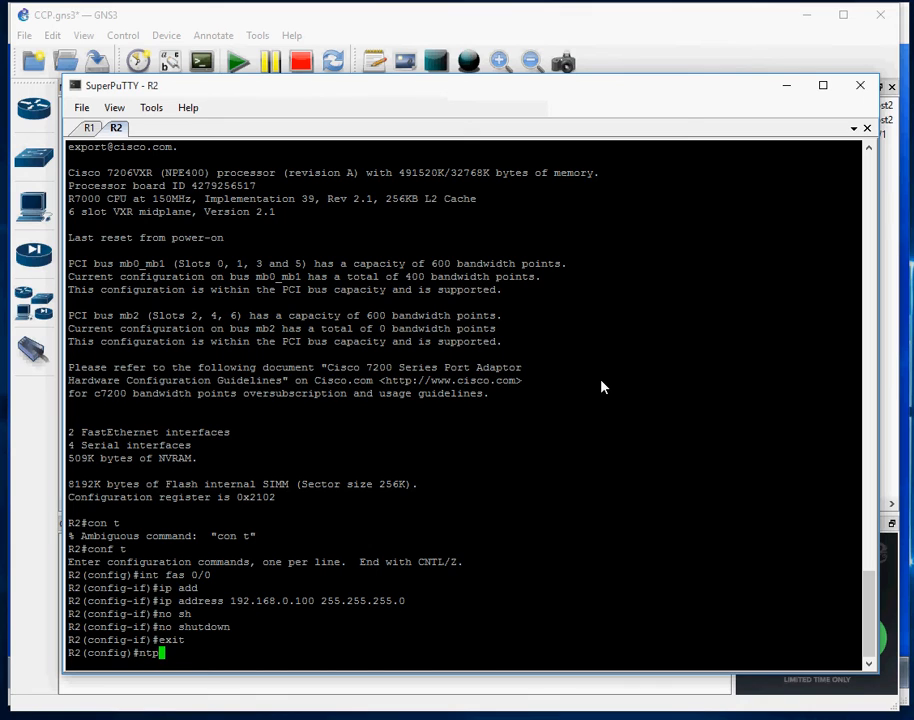
key("Tab")
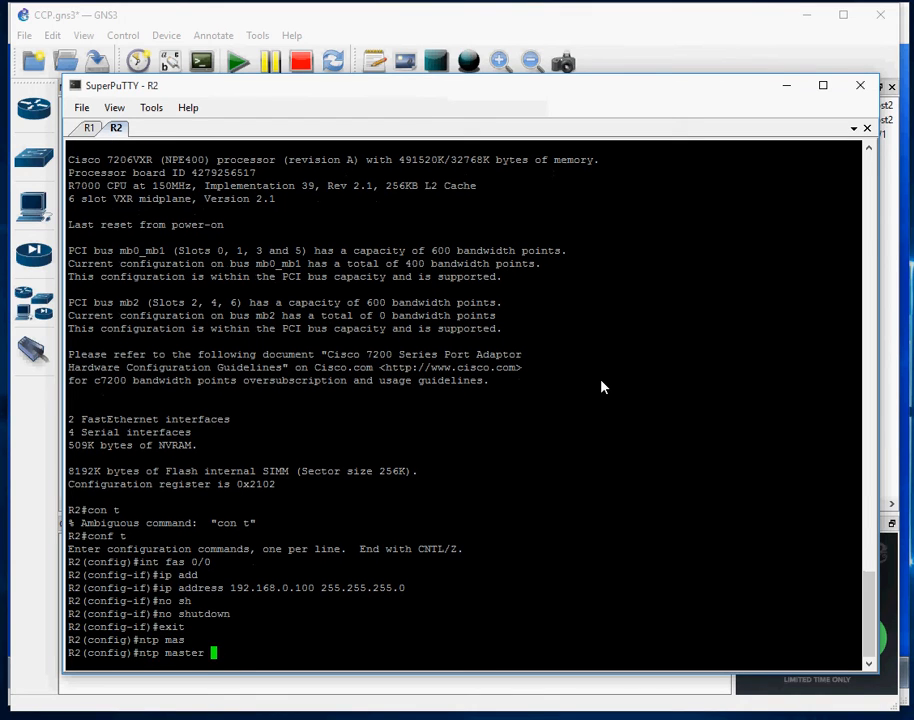
type("10")
key("Return")
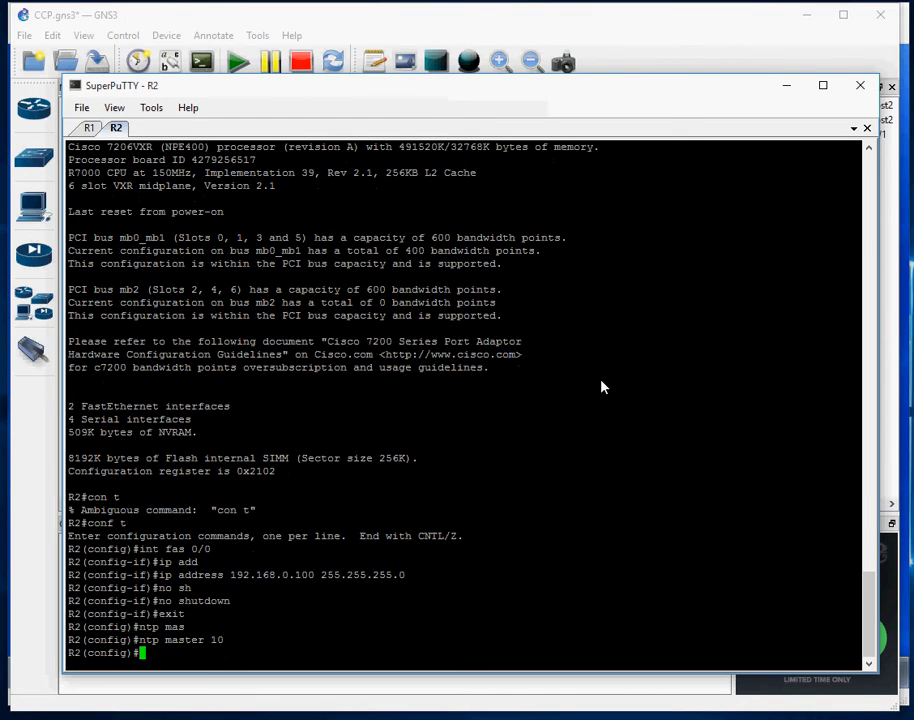
Verify R2's interfaces with sh ip int brief, then switch back to the R1 tab
key("ctrl+z")
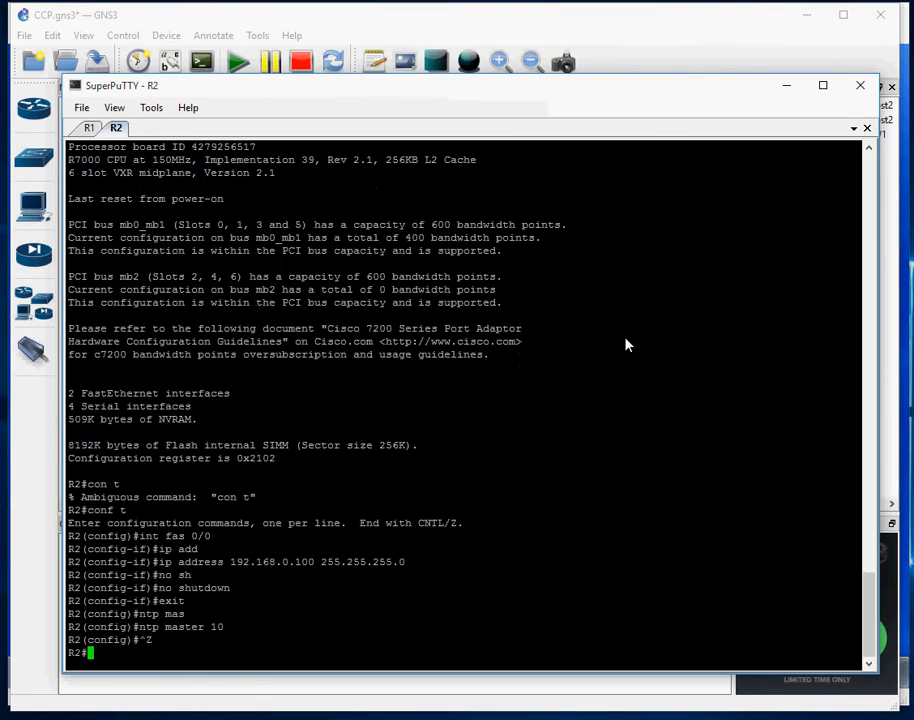
type("sh ip i")
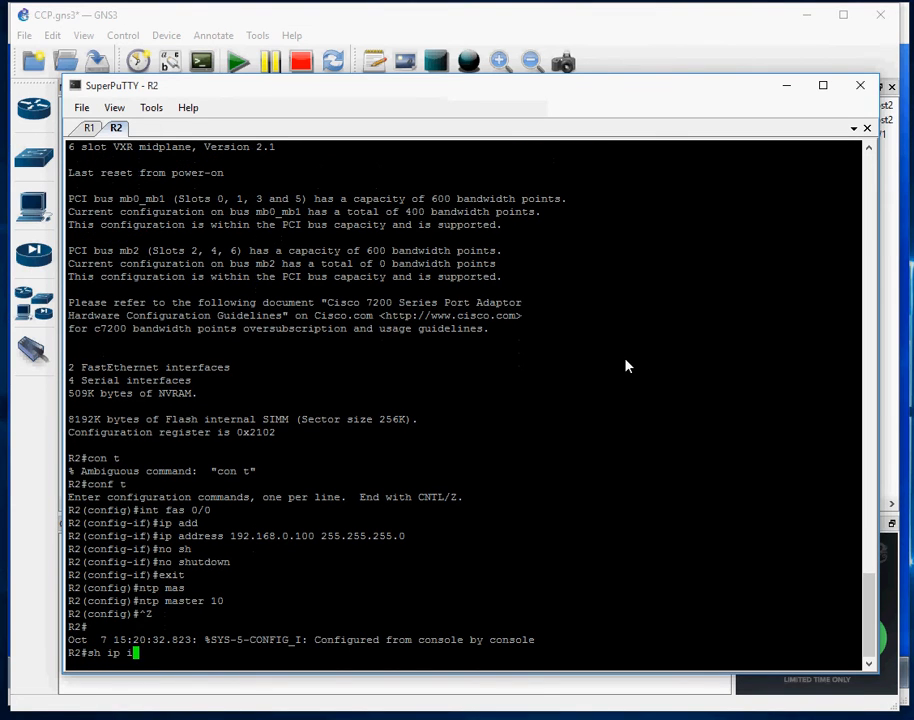
type("nt br")
key("Tab")
key("Return")
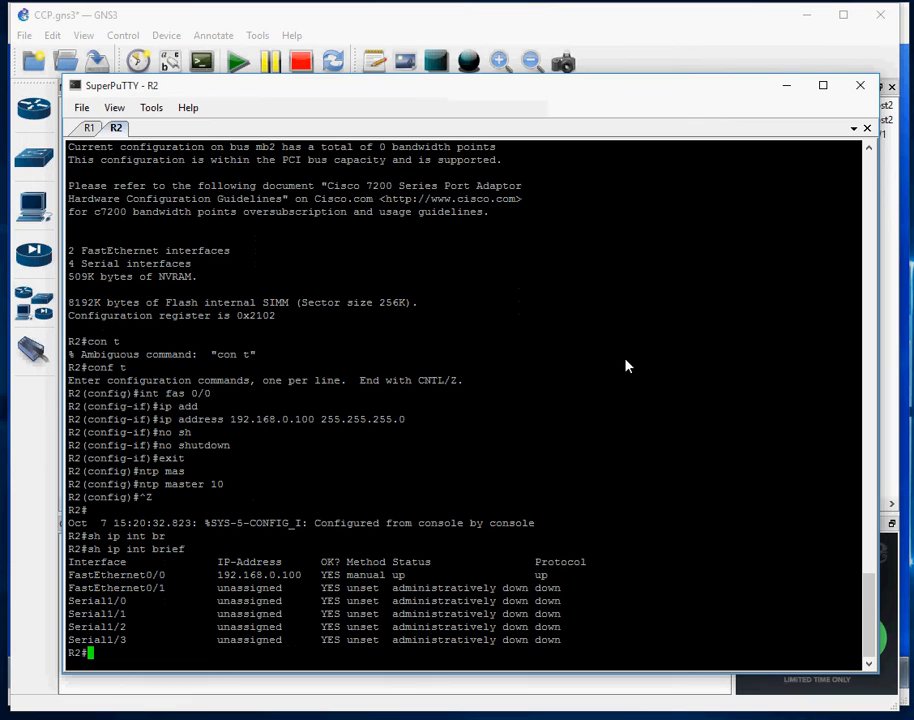
left_click(89, 130)
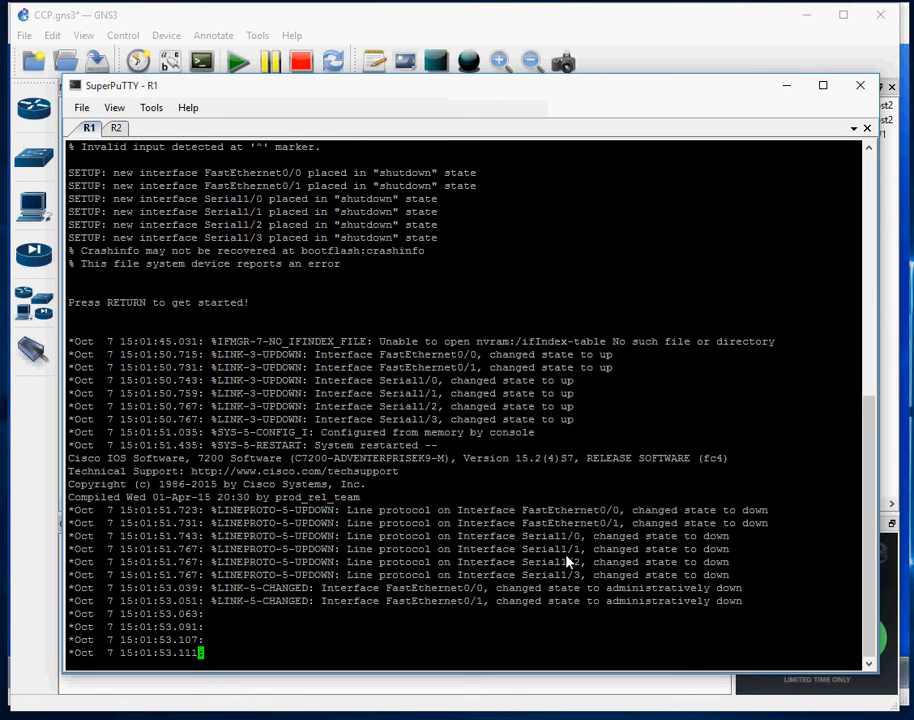
Check R1's current interface status with sh ip int brief
key("Return")
key("Return")
key("alt+Tab")
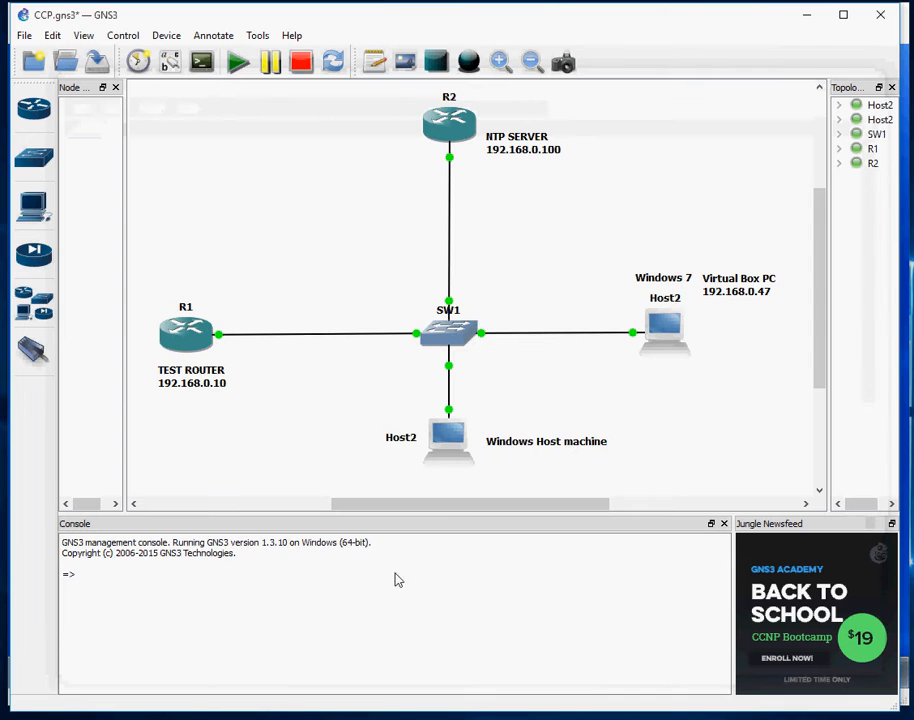
key("alt+Tab")
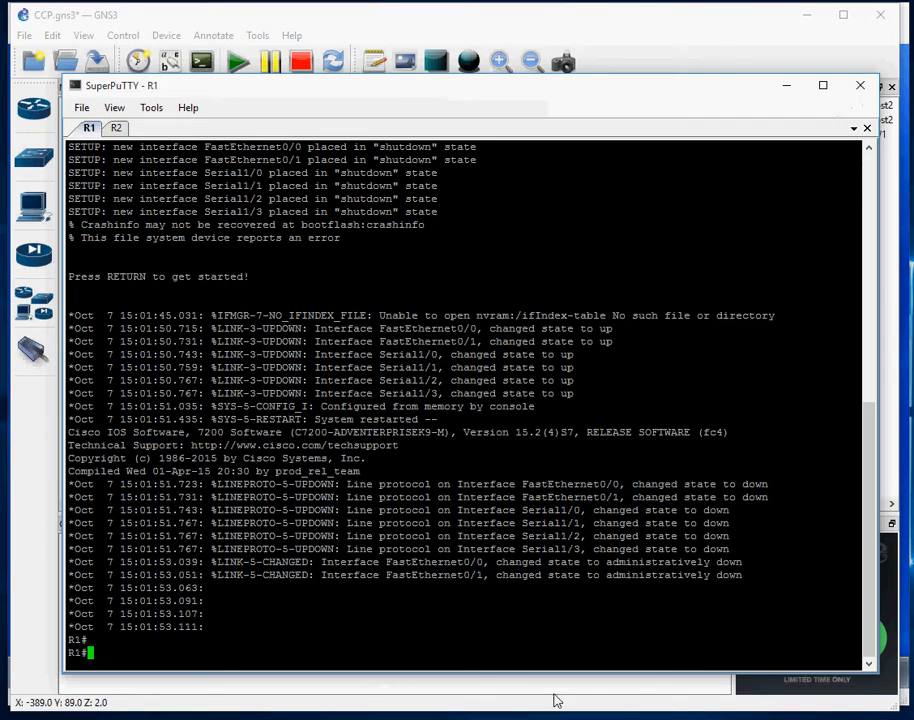
type("sh ip ")
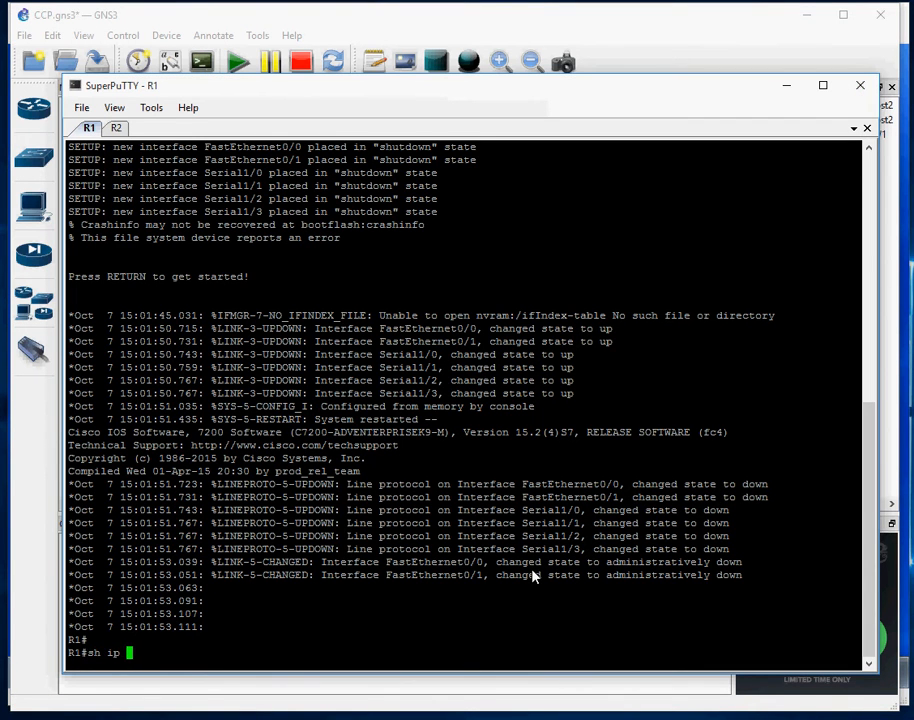
type("int br")
key("Tab")
key("Return")
Give R1's FastEthernet0/0 address 192.168.0.10 255.255.255.0 and bring it up with no shutdown
type("conf t")
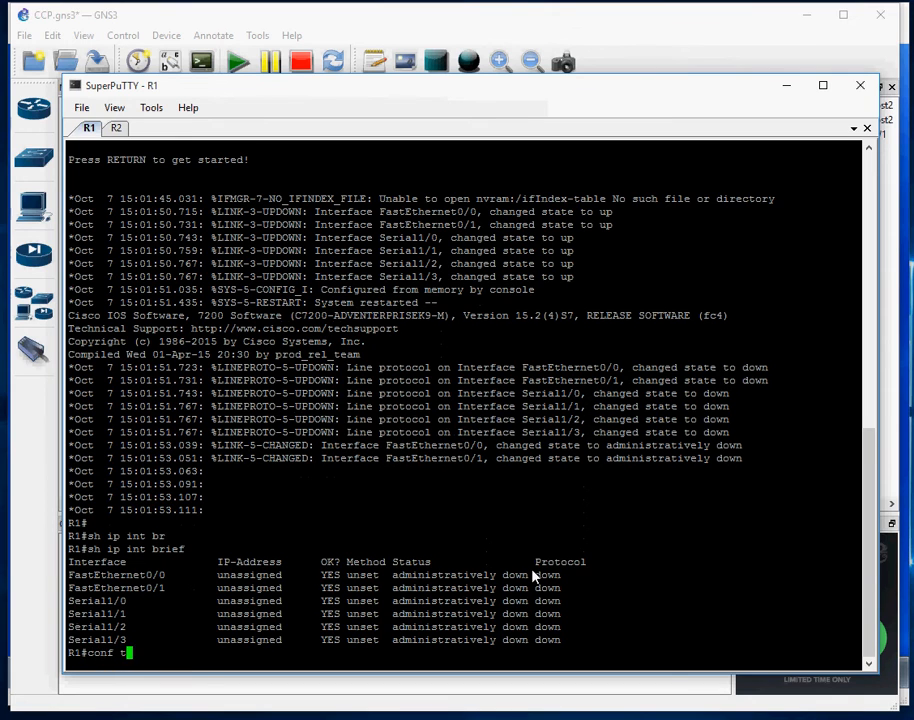
key("Return")
type("int fas 0/0")
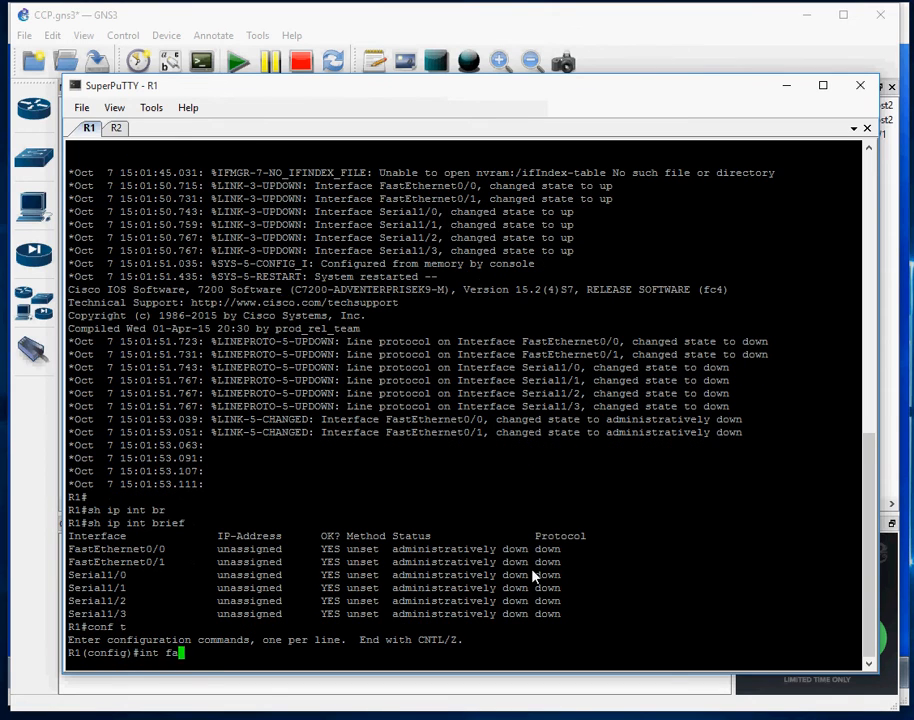
key("Return")
type("ip add")
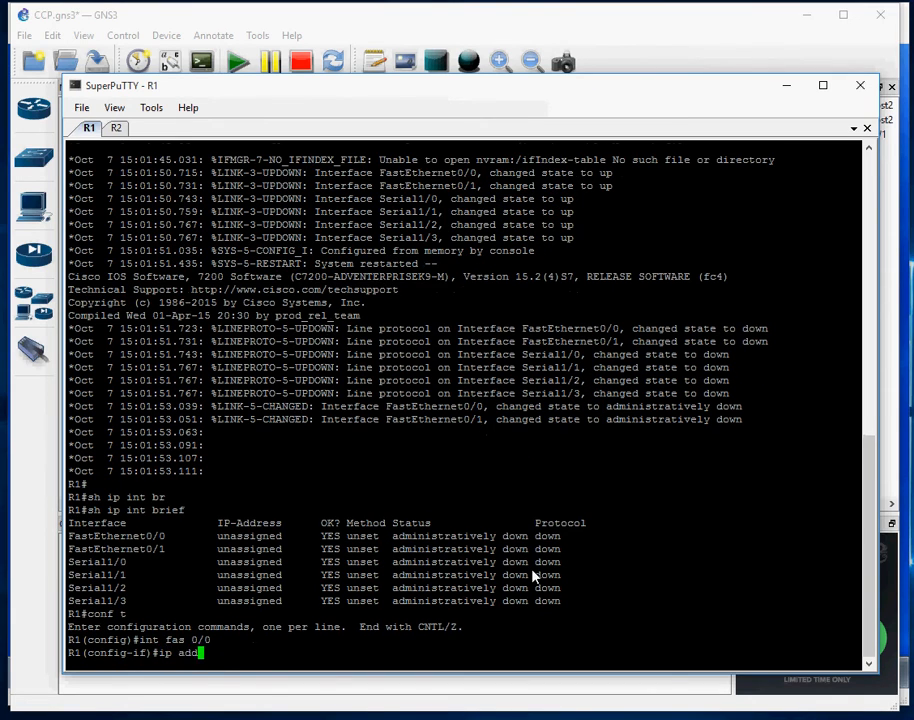
key("Tab")
type(".1")
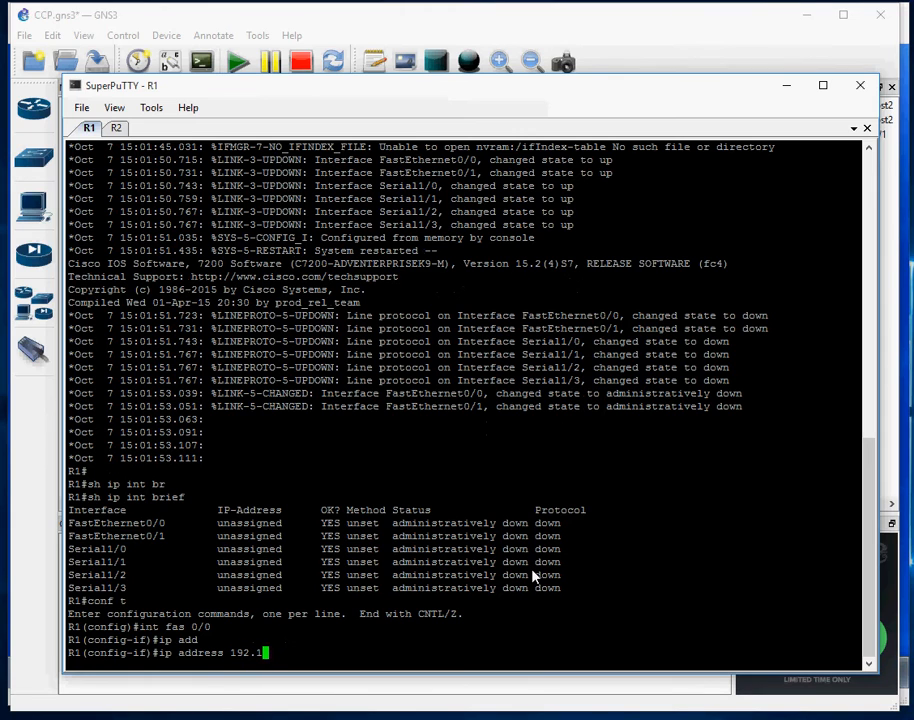
type("68.0.10 255.255.255.0")
key("Return")
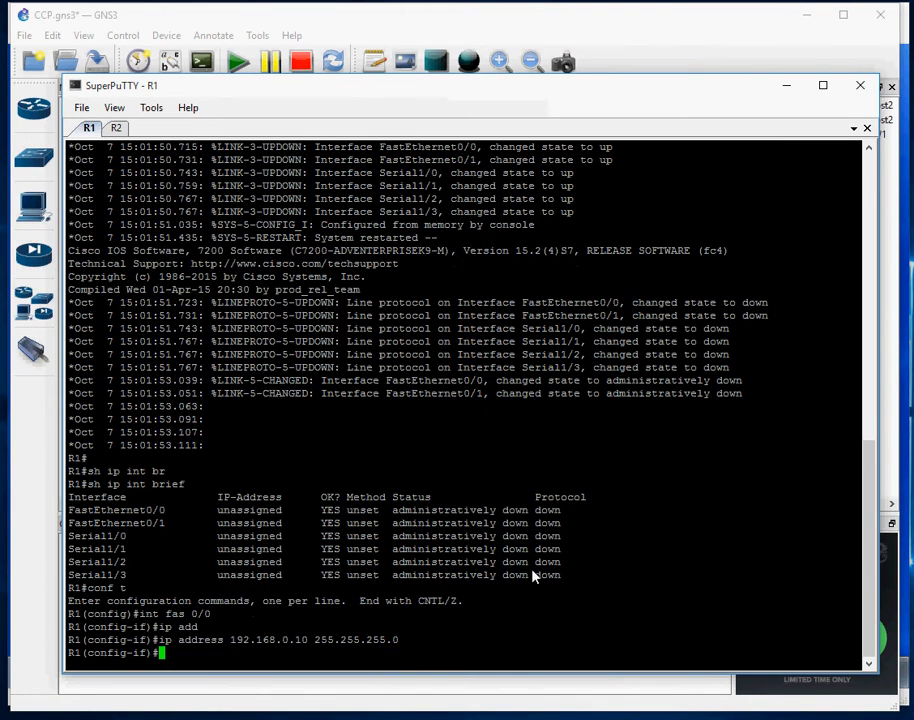
type("no sh")
key("Tab")
key("Return")
key("ctrl+z")
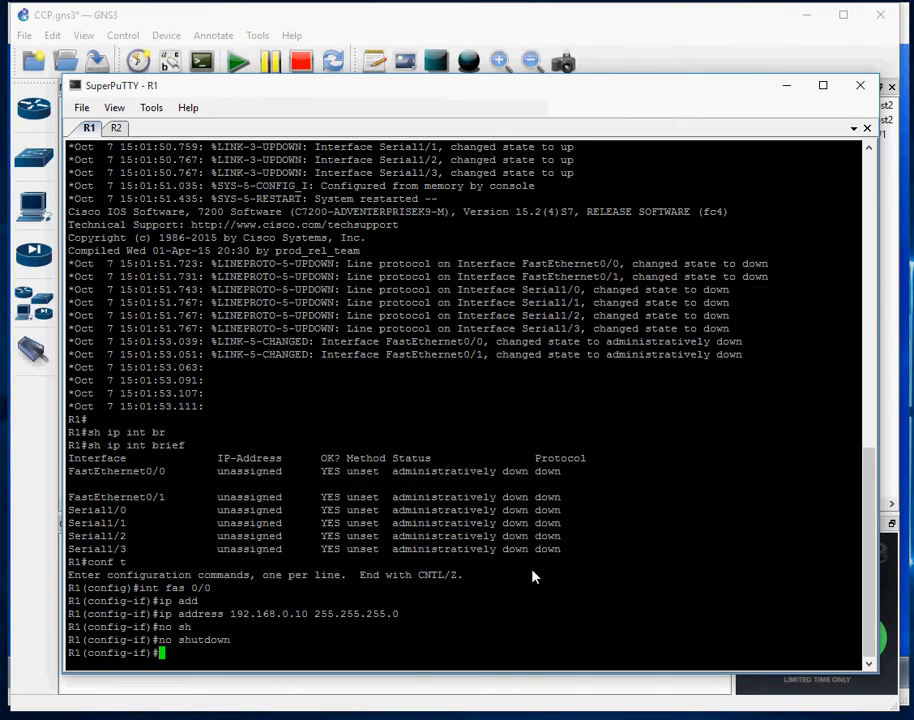
Ping 192.168.0.100 and the gateway 192.168.0.1 from R1
type("ping ")
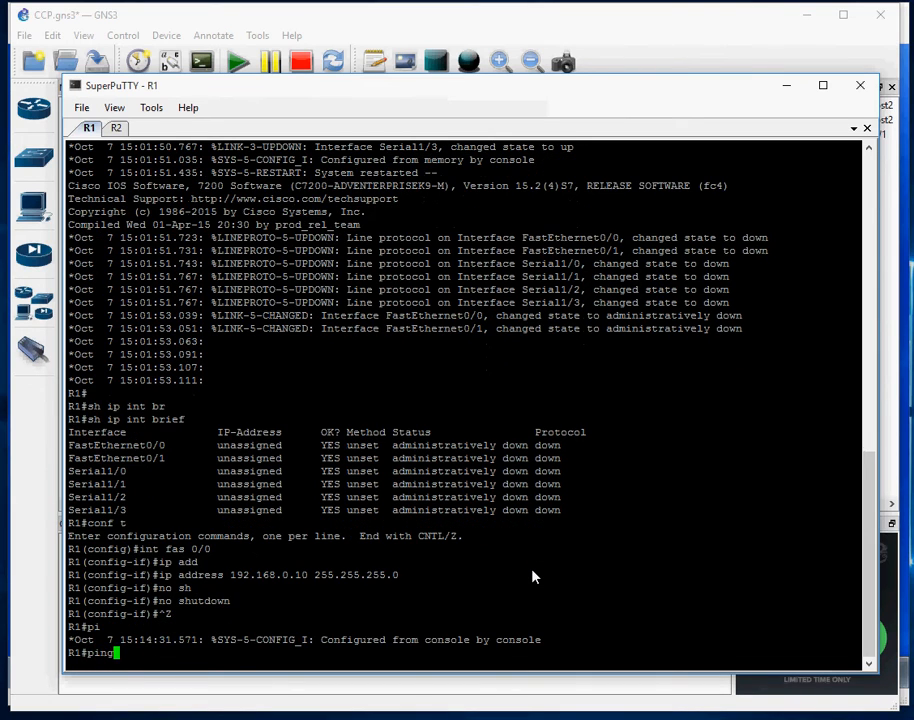
type("192.1")
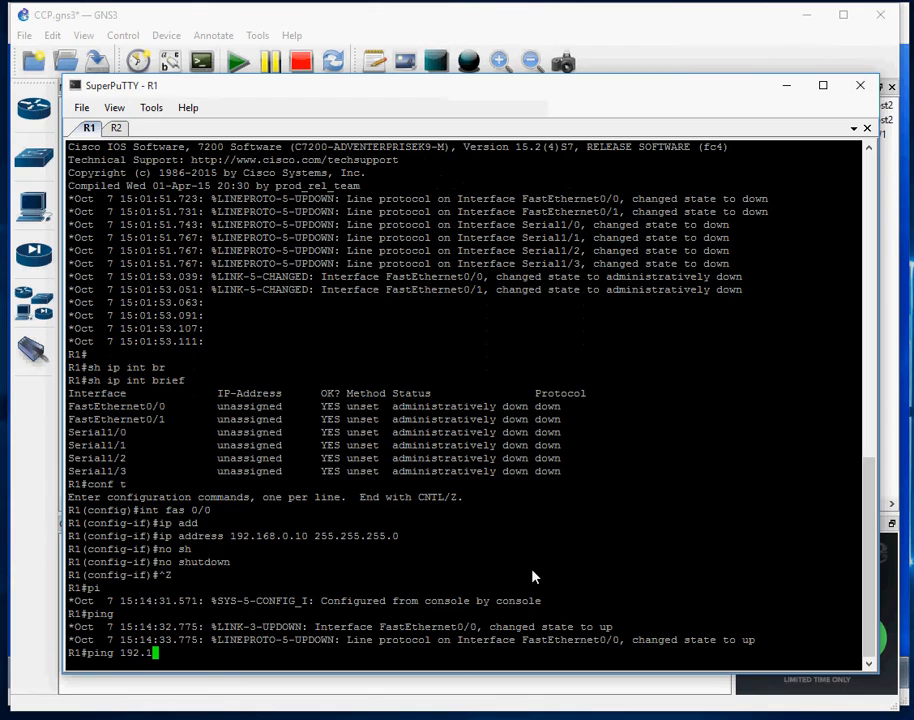
type("68.0.100")
key("Return")
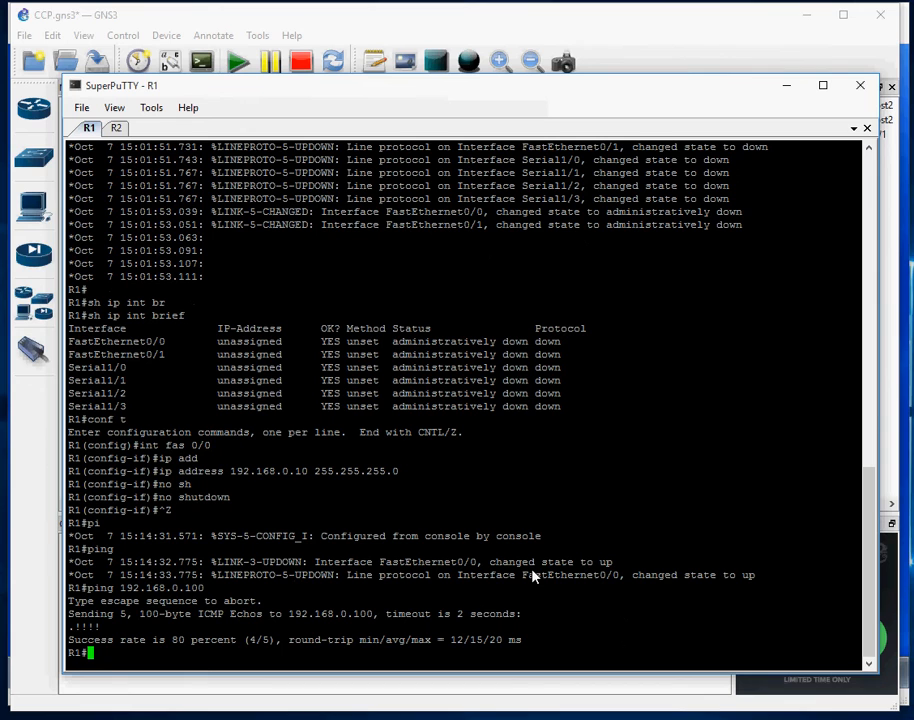
key("Up")
key("BackSpace")
key("BackSpace")
key("BackSpace")
type("1")
key("Return")
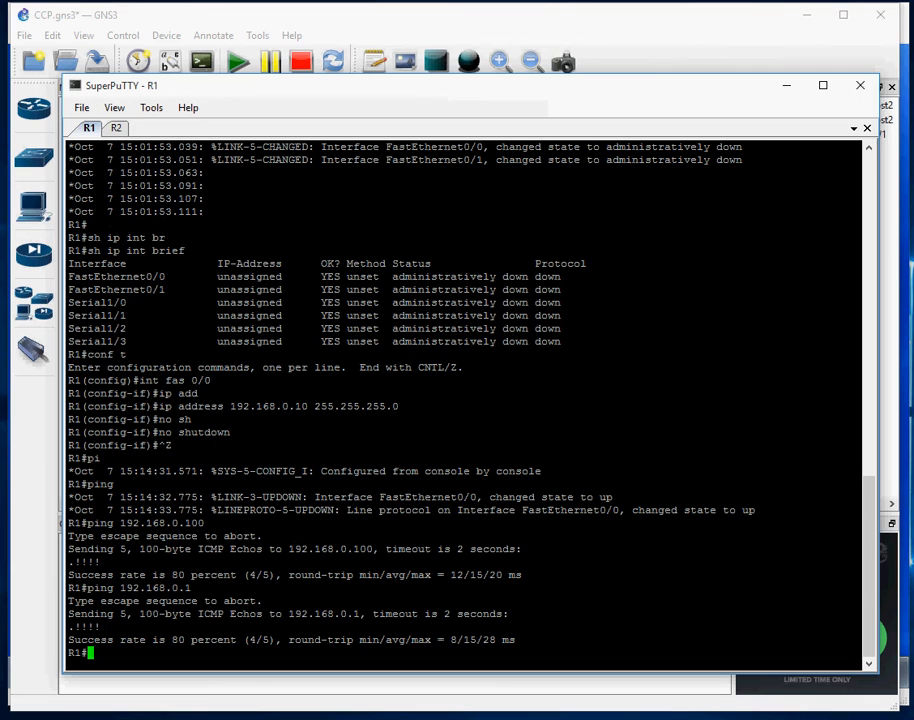
Run ipconfig in the Windows 7 VM's cmd to read 192.168.0.47, gateway 192.168.0.1, then minimize VirtualBox
mouse_move(418, 718)
left_click(418, 690)
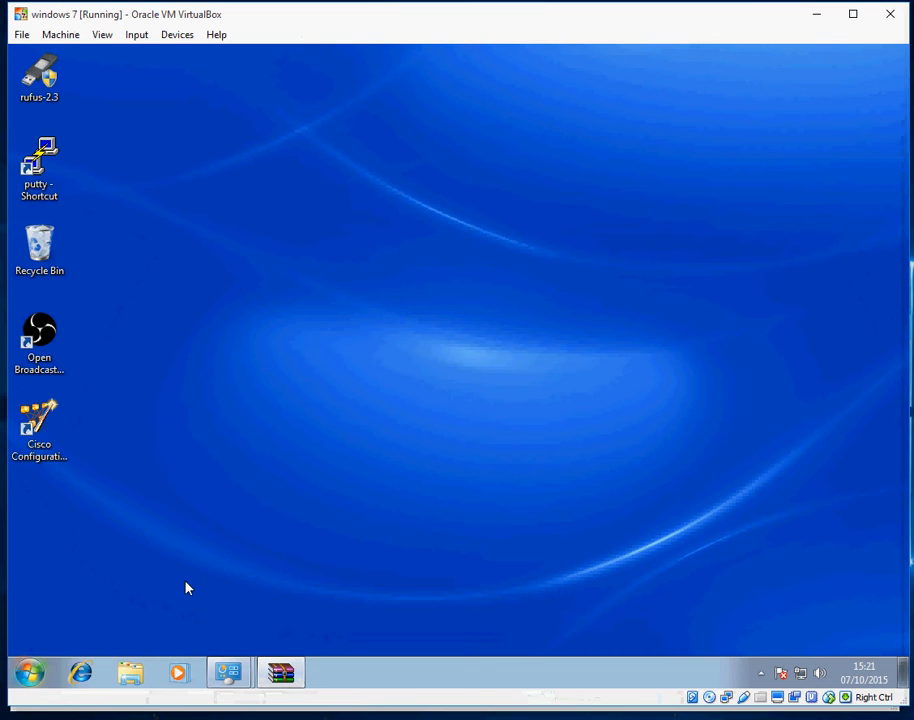
left_click(30, 672)
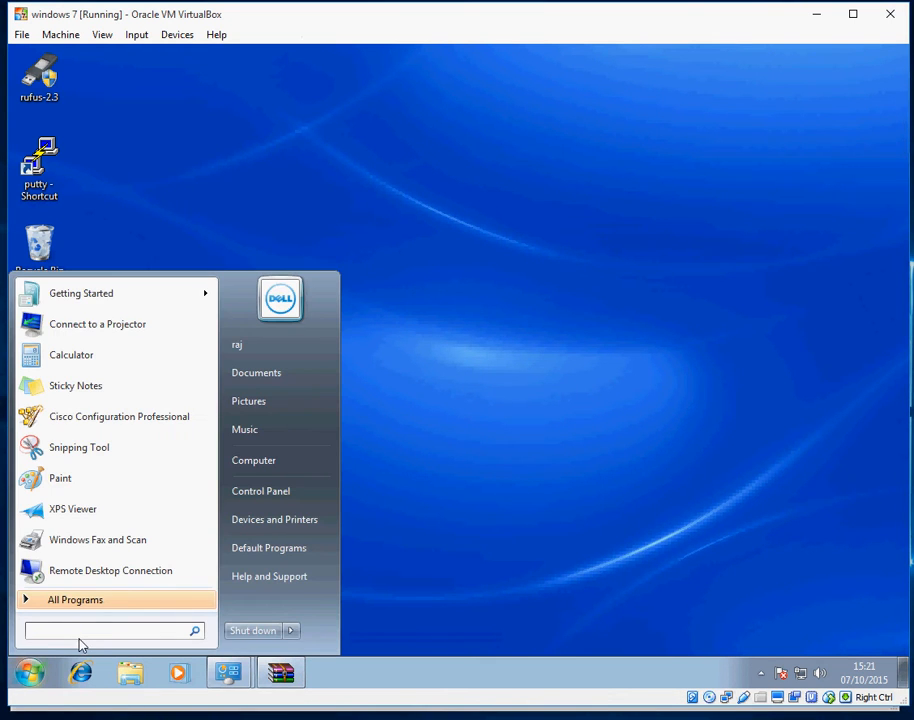
type("cmd")
key("Return")
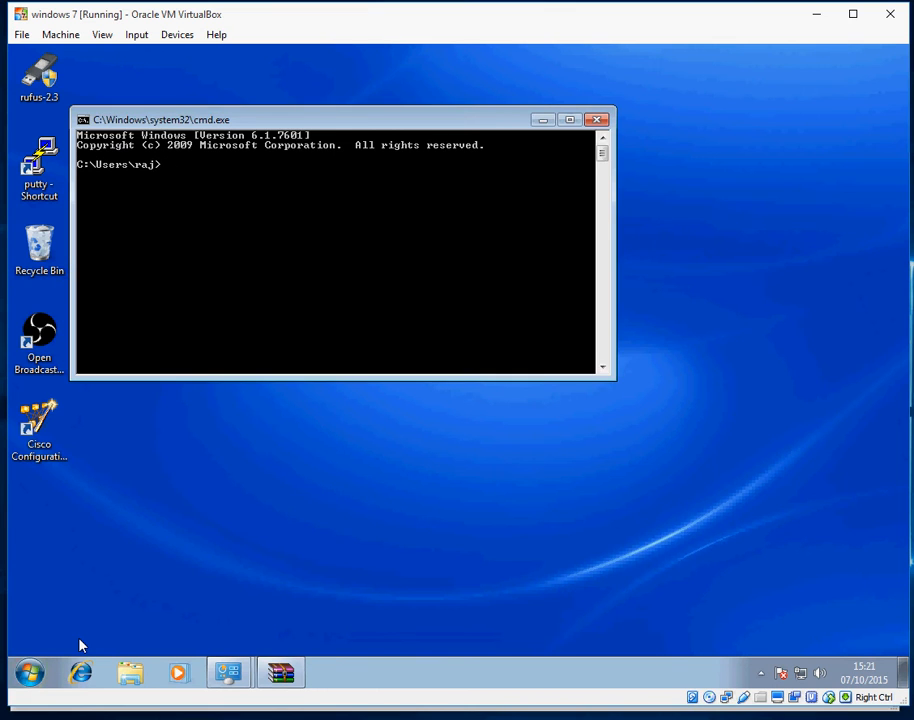
type("ipconfig")
key("Return")
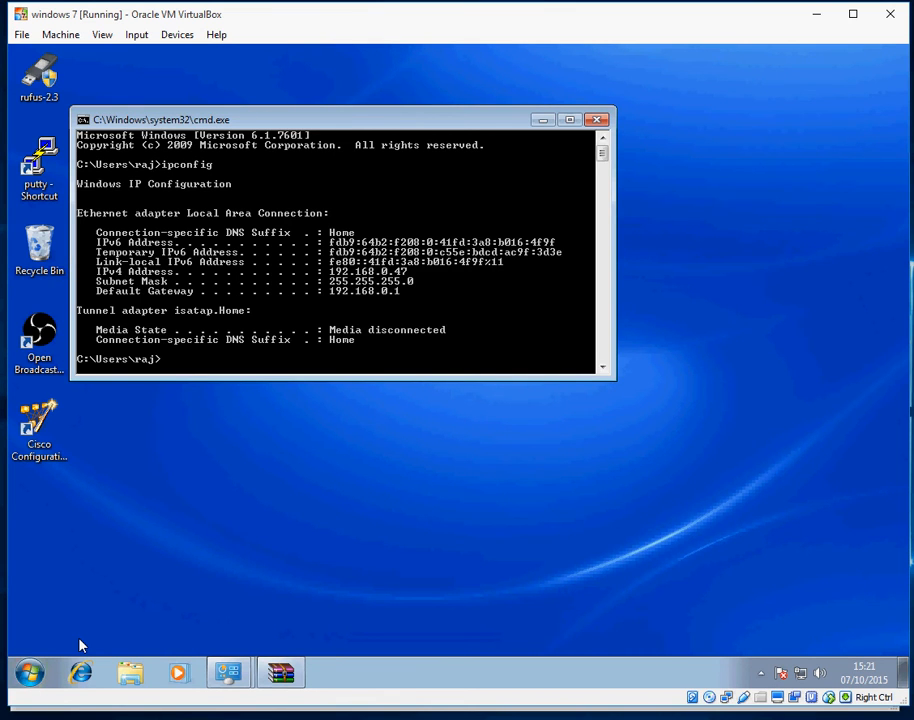
left_click(816, 14)
Ping 192.168.0.47 from R1 to reach the Windows 7 VM, then bring up the CCP_install notes
key("Up")
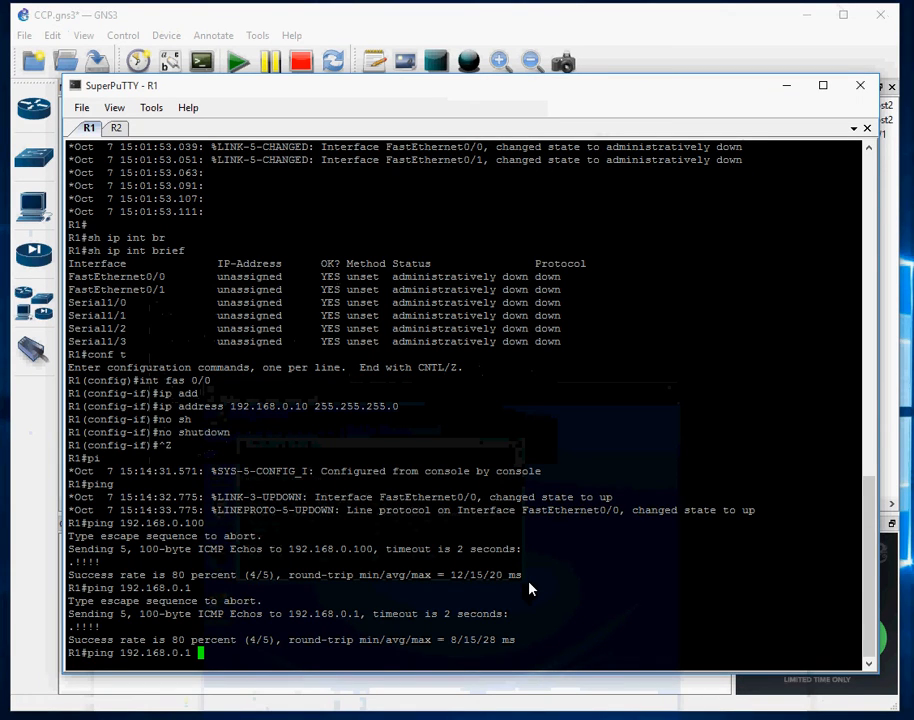
key("BackSpace")
type("47")
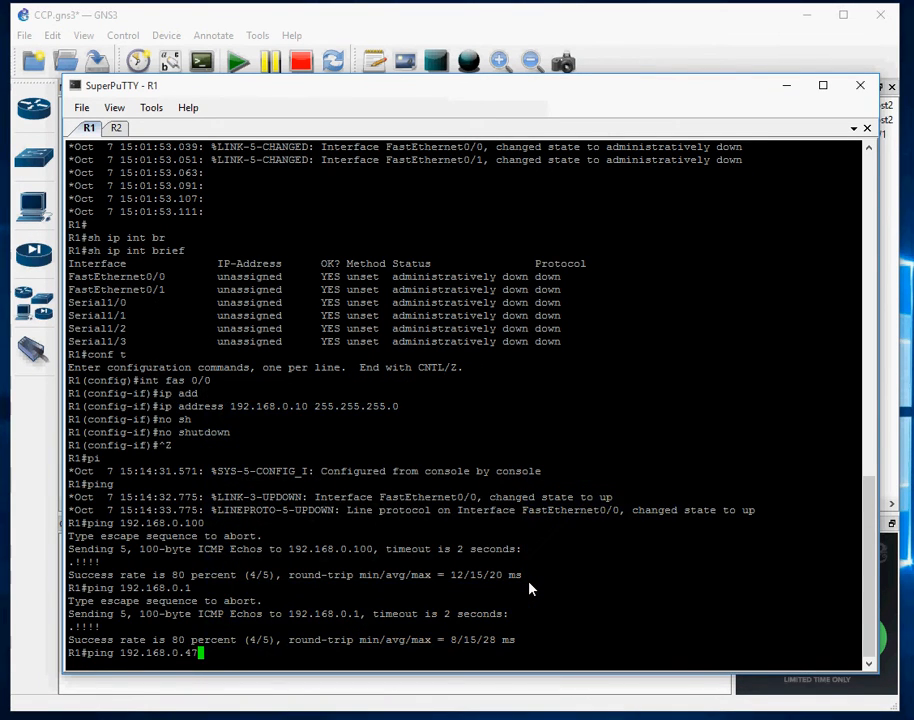
key("Return")
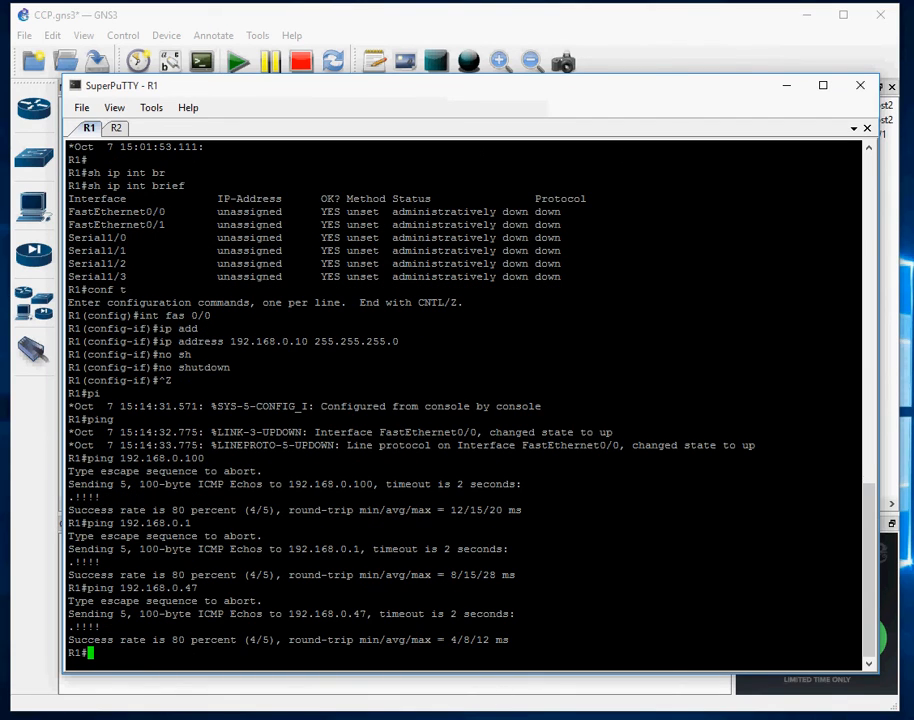
mouse_move(421, 719)
left_click(258, 695)
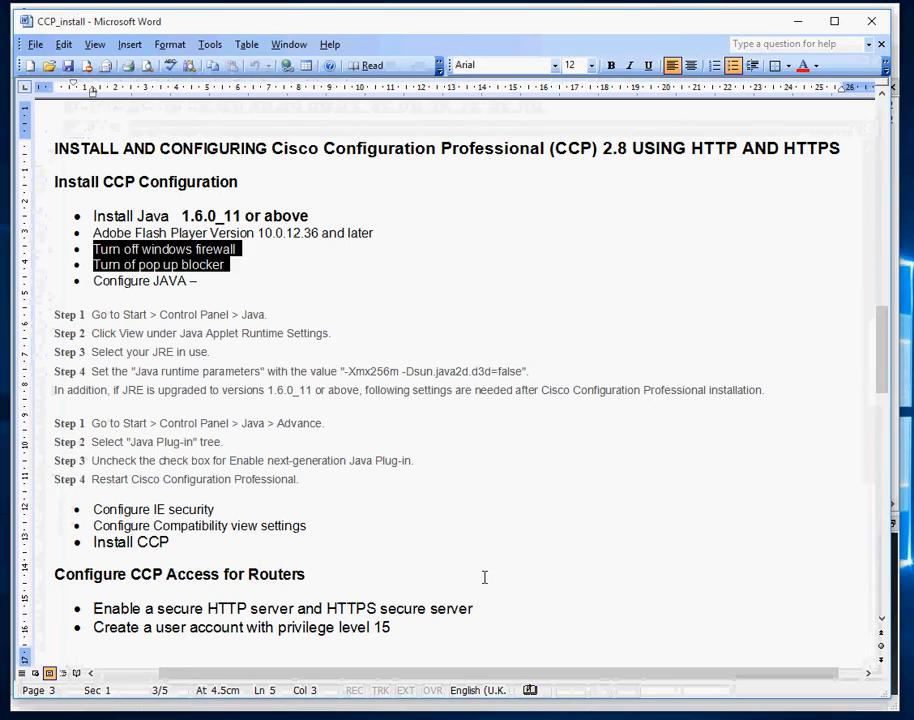
Highlight the router-access and SSH/Telnet access bullets in the CCP_install notes, then return to R1's console
left_click(486, 567)
scroll(484, 563, "down", 2)
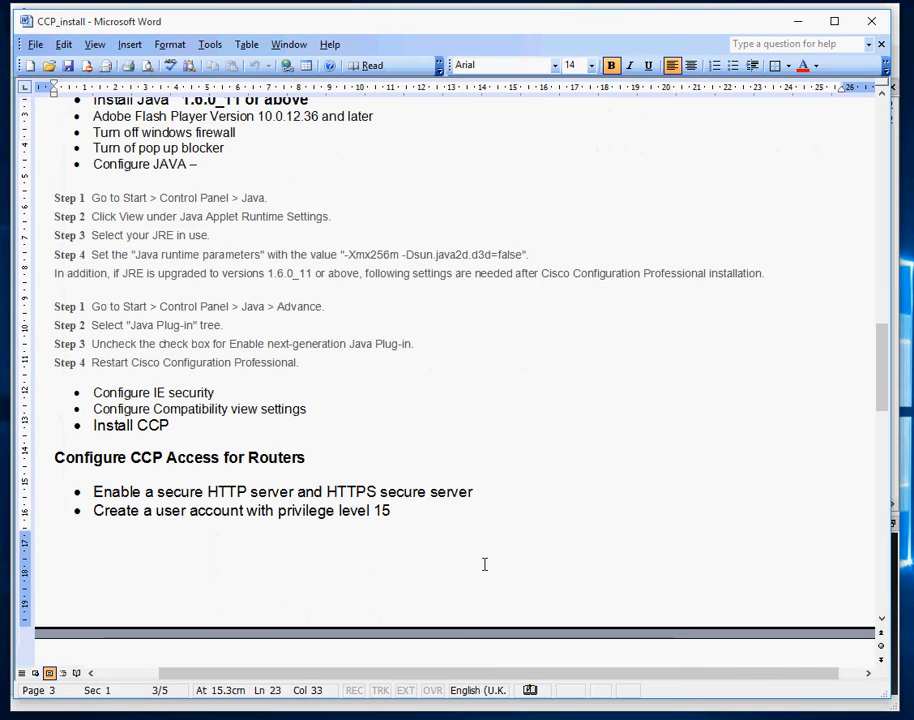
left_click_drag(94, 491, 471, 518)
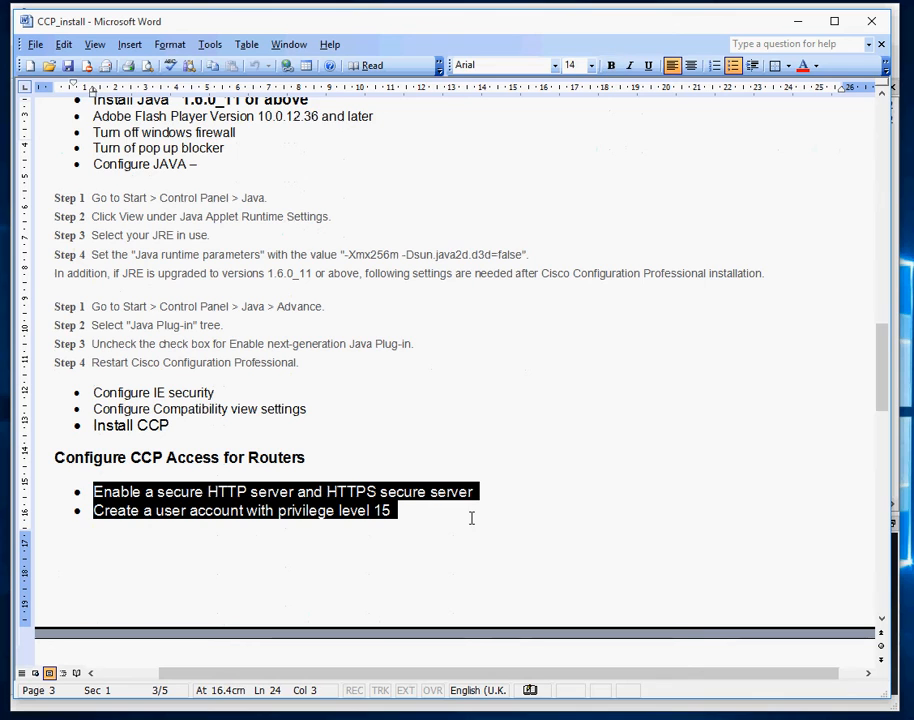
scroll(471, 517, "down", 2)
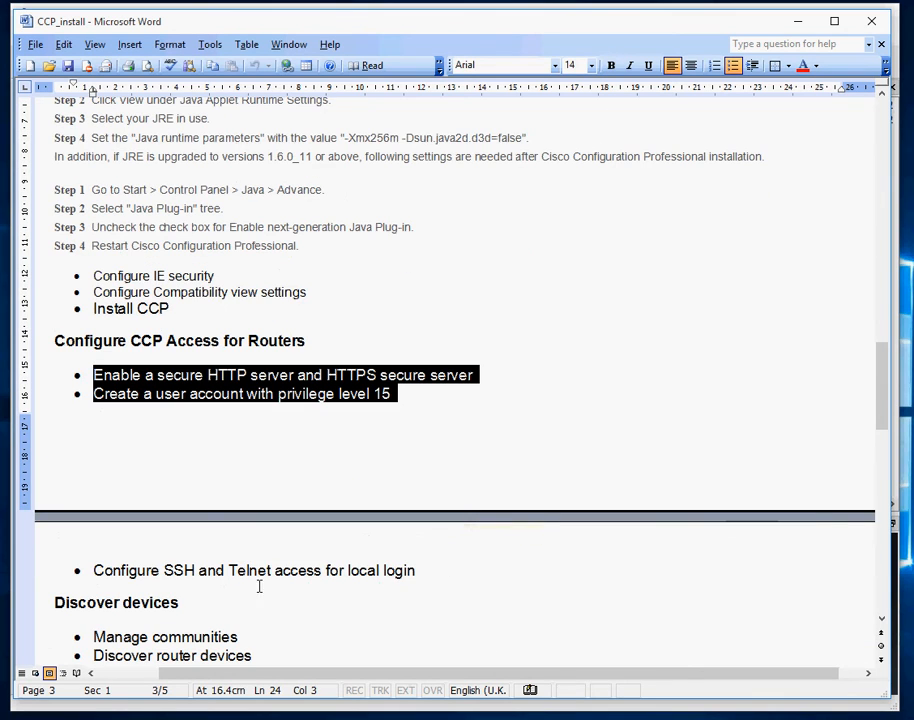
left_click_drag(94, 570, 435, 571)
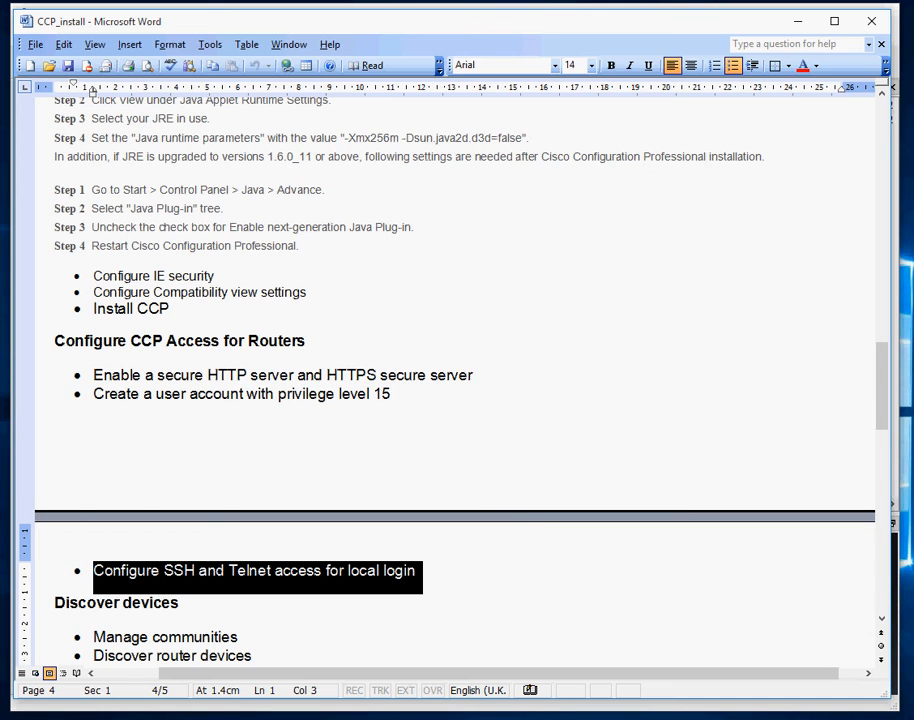
key("alt+Tab")
In global configuration mode, enable R1's HTTP server and HTTPS secure server
type("conf t")
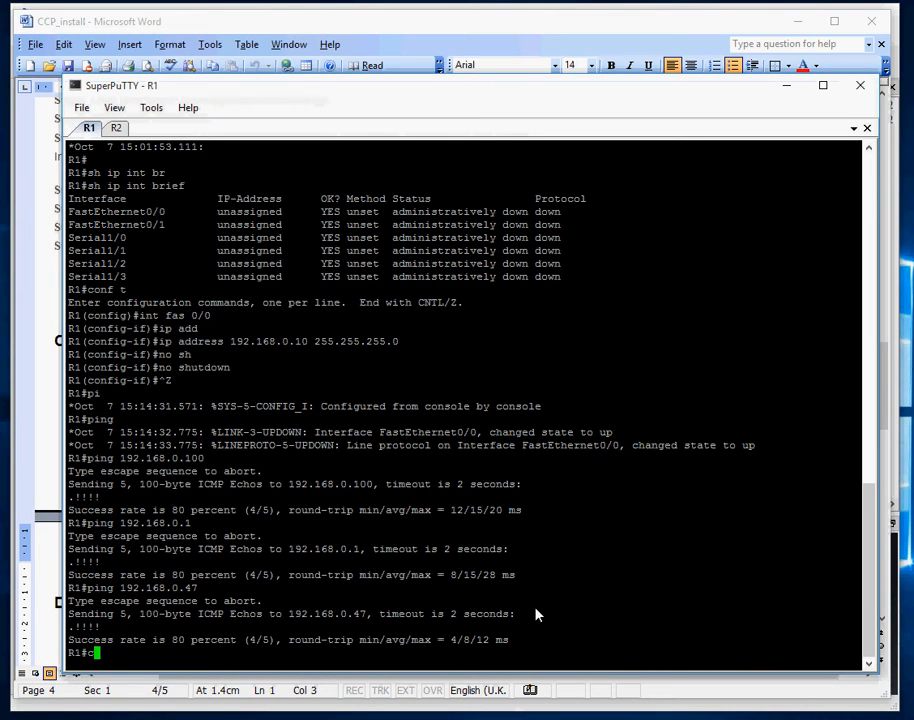
key("Return")
type("ip")
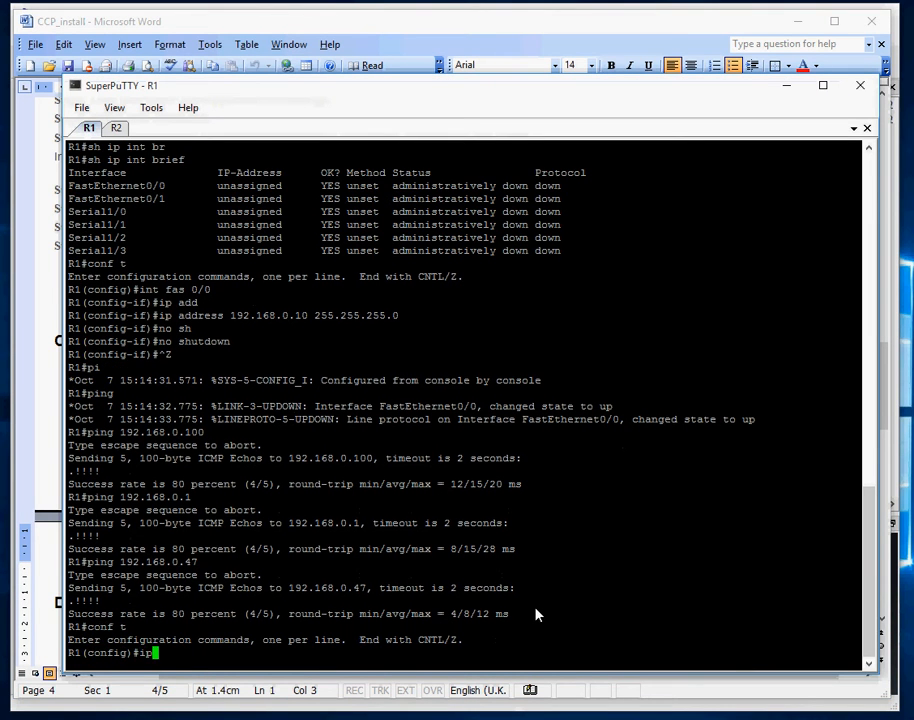
type(" http ser")
key("Tab")
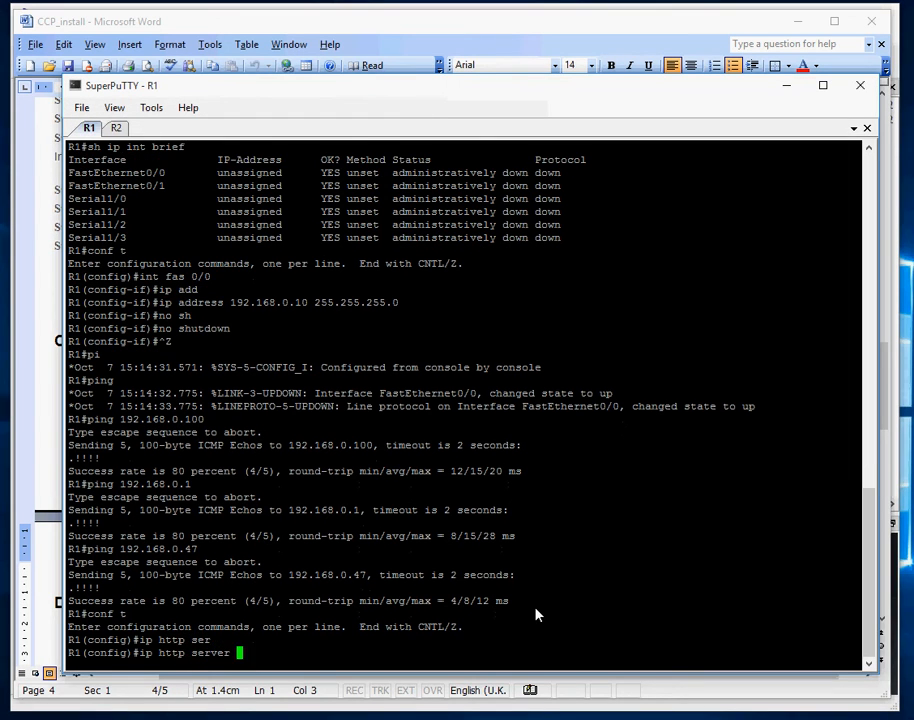
key("Return")
type("ip http")
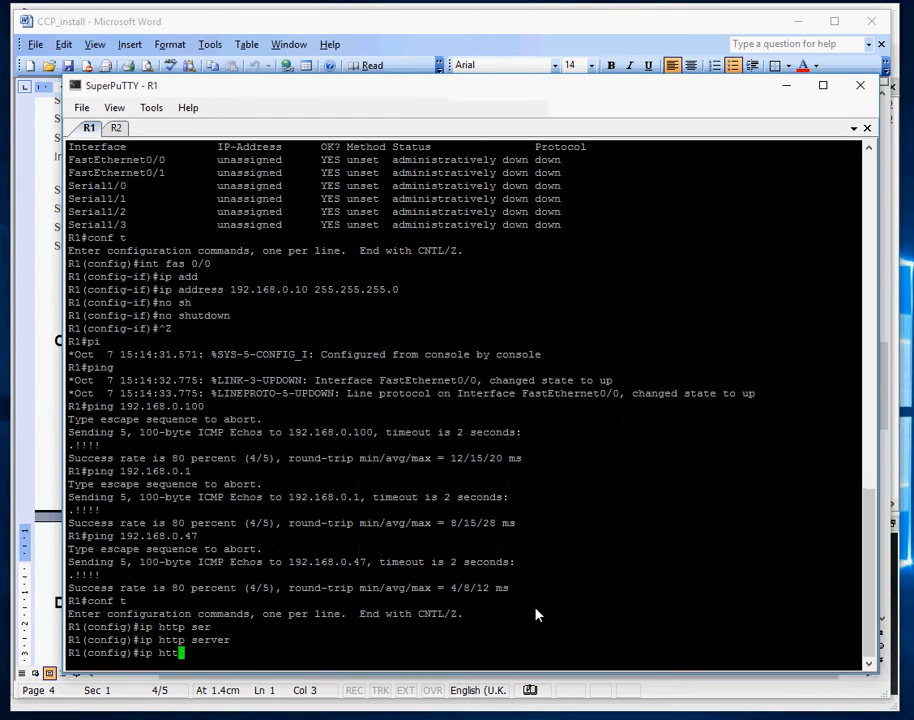
key("Tab")
type("sec")
key("Tab")
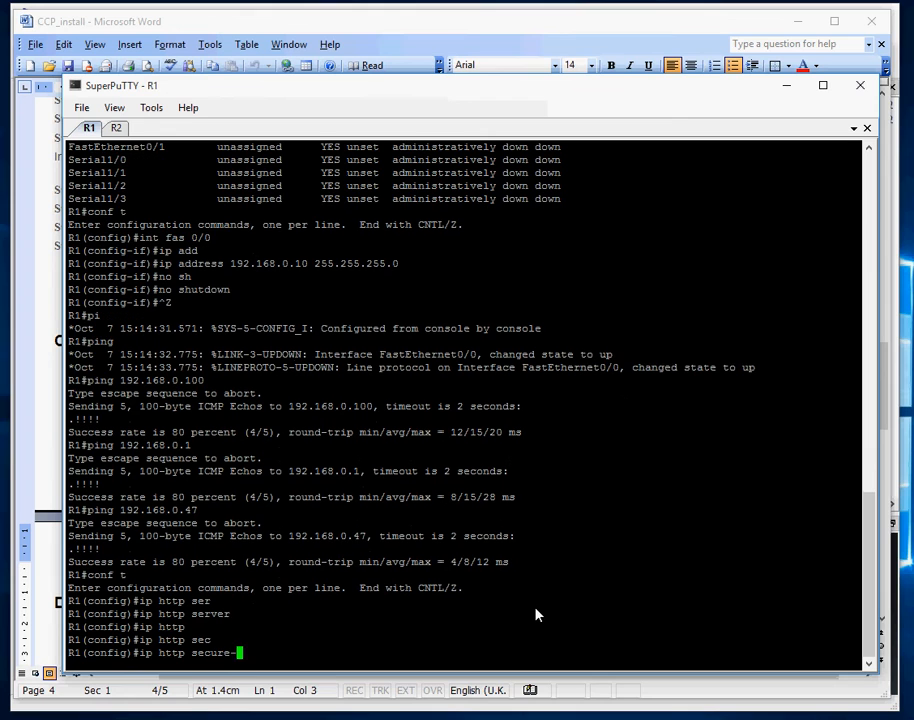
type("s")
key("Tab")
key("Return")
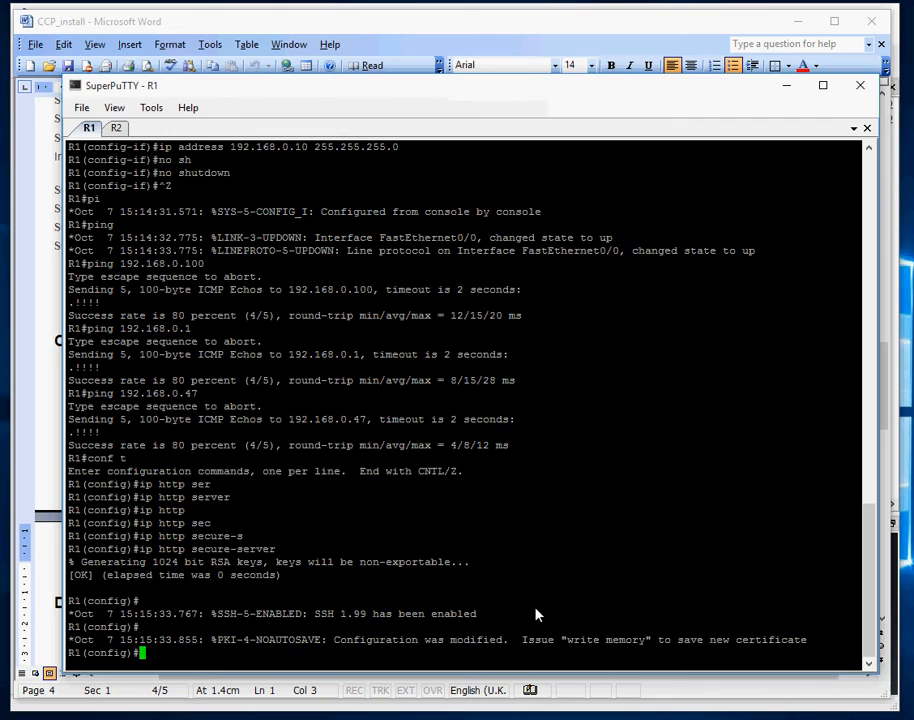
key("Return")
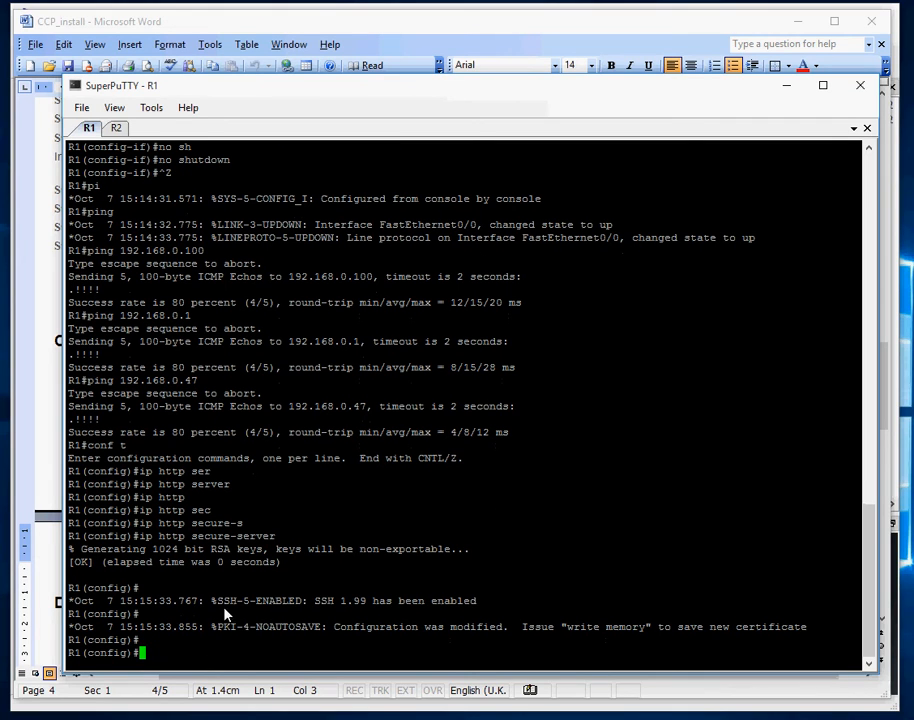
left_click_drag(214, 601, 512, 599)
left_click(465, 654)
Create user 'admin' with privilege level 15 and a password
type("user")
key("Tab")
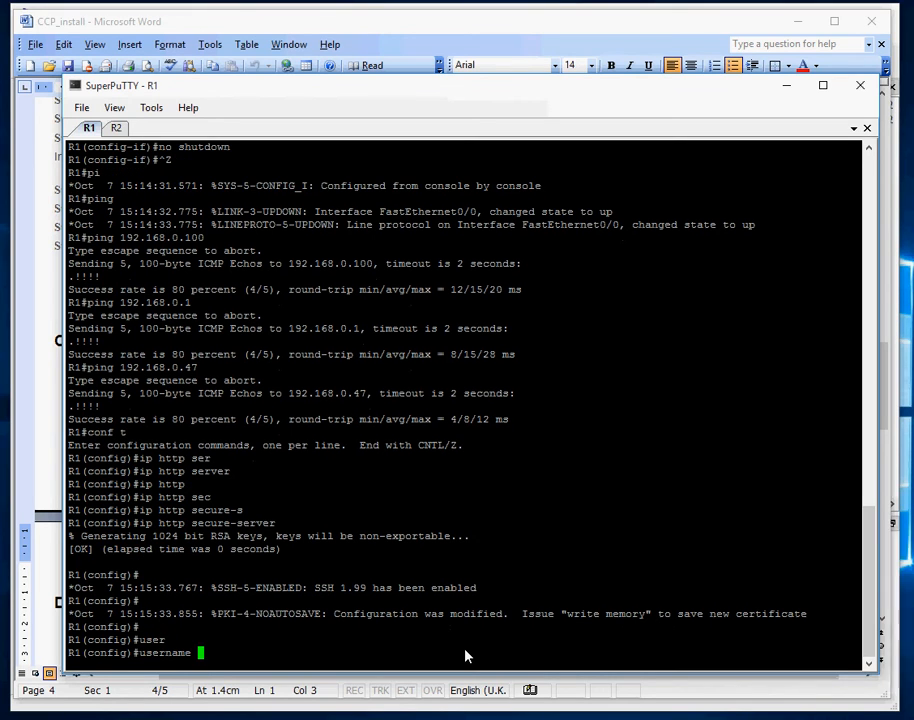
type("admin")
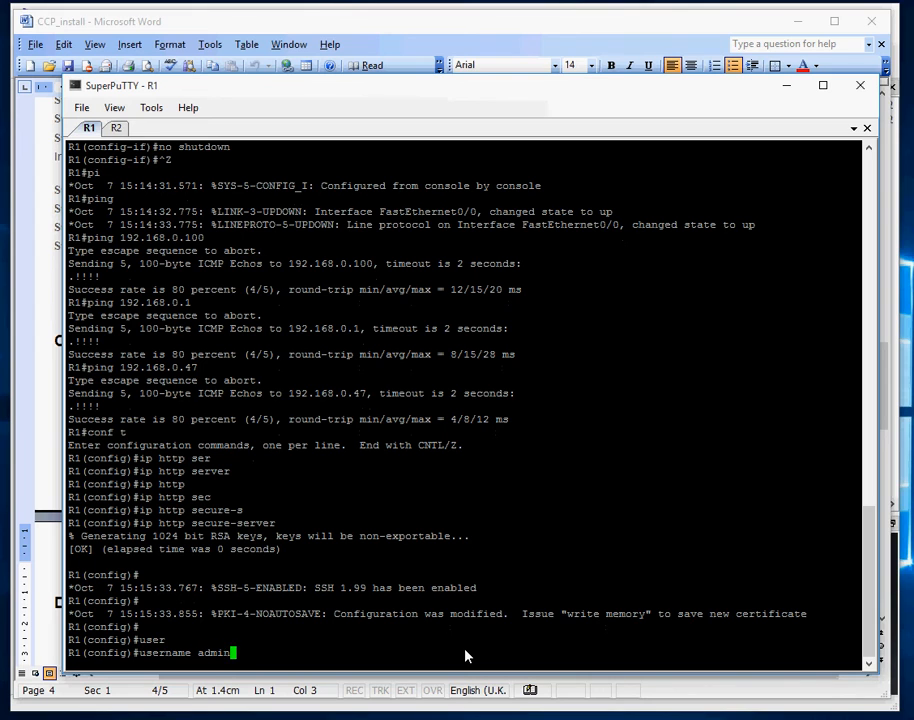
type(" pri")
key("Tab")
type("1")
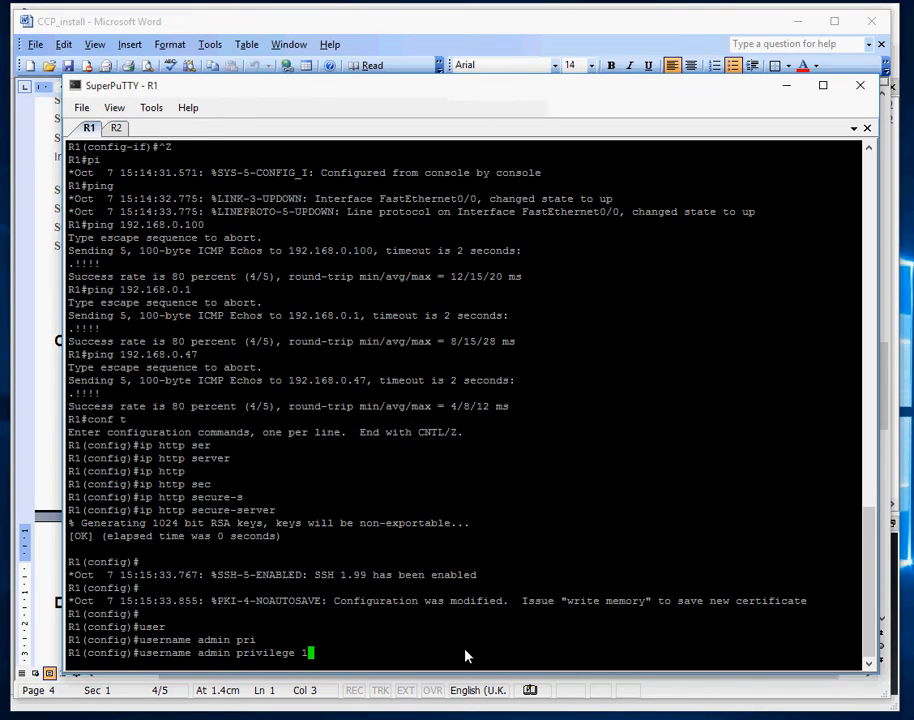
type("5 pas")
key("Tab")
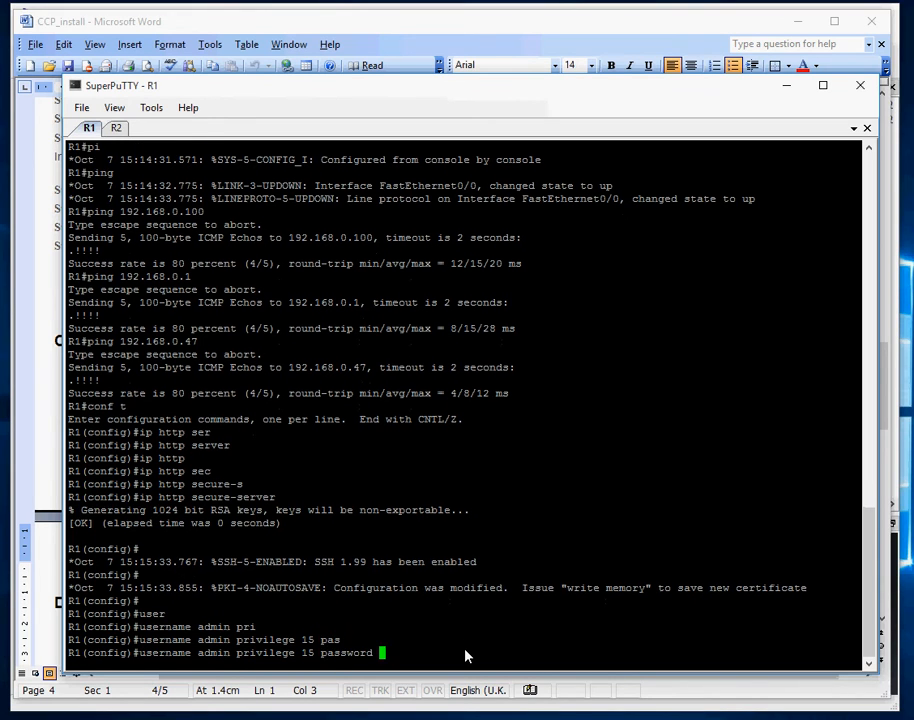
type("cisco")
key("Return")
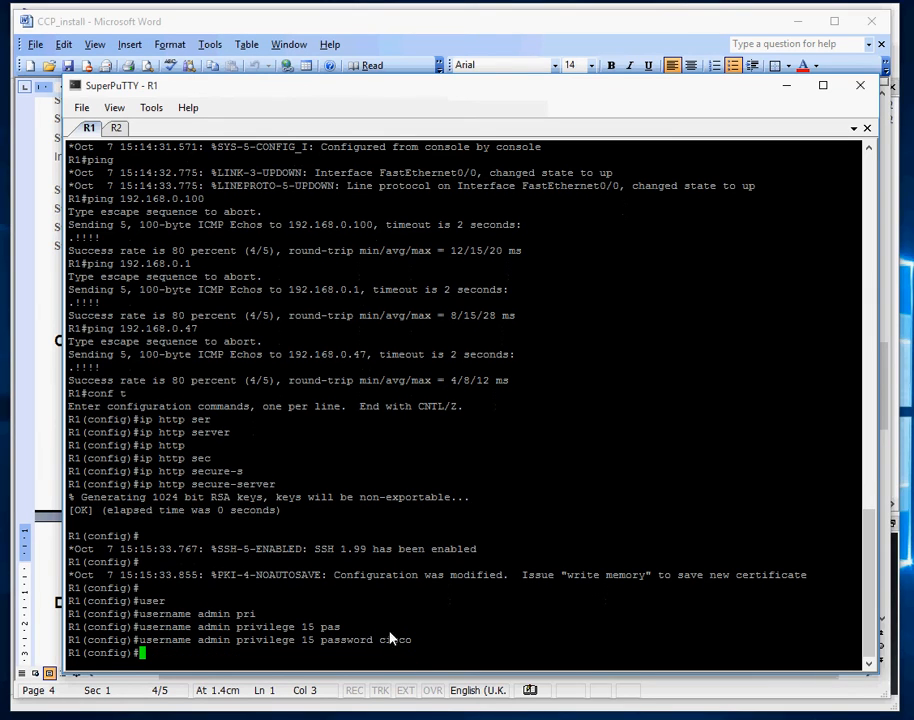
double_click(268, 641)
left_click_drag(240, 647, 315, 650)
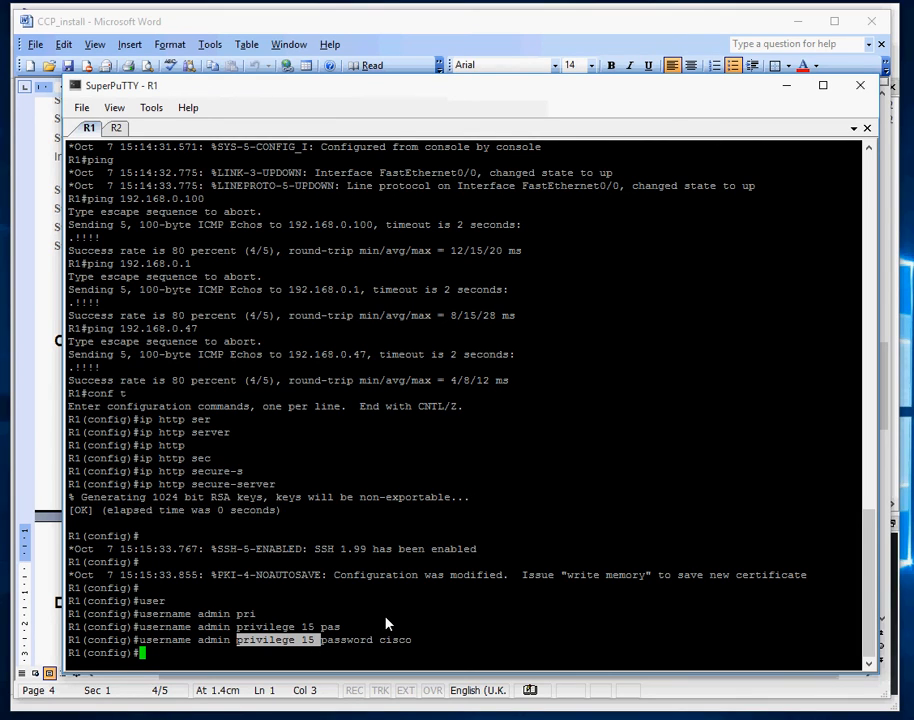
left_click(443, 659)
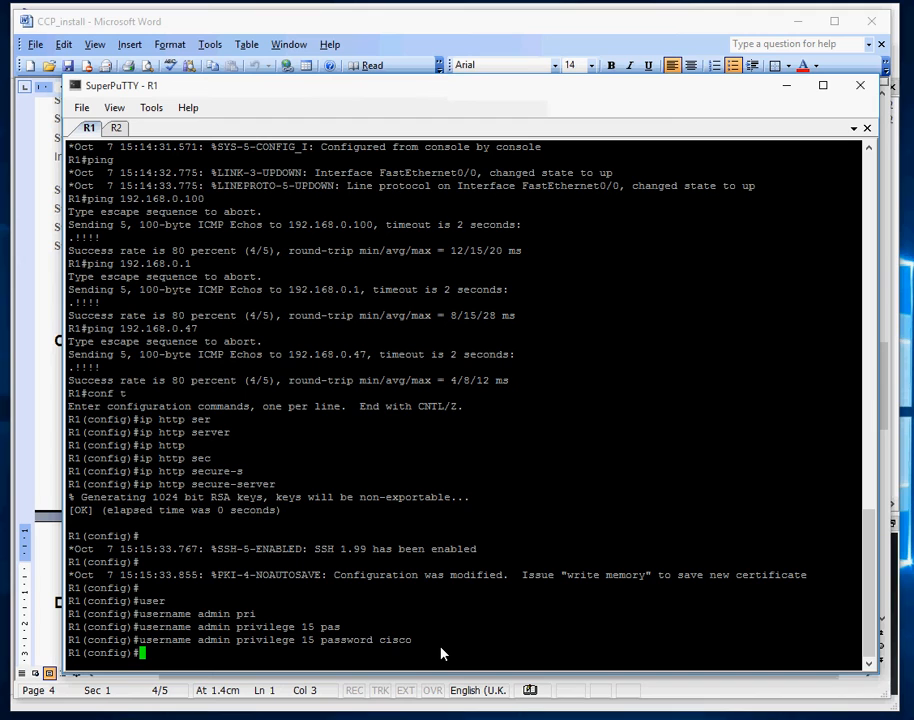
Set HTTP authentication to local with 'ip http authentication local'
type("ip http aut")
key("Tab")
type("lo")
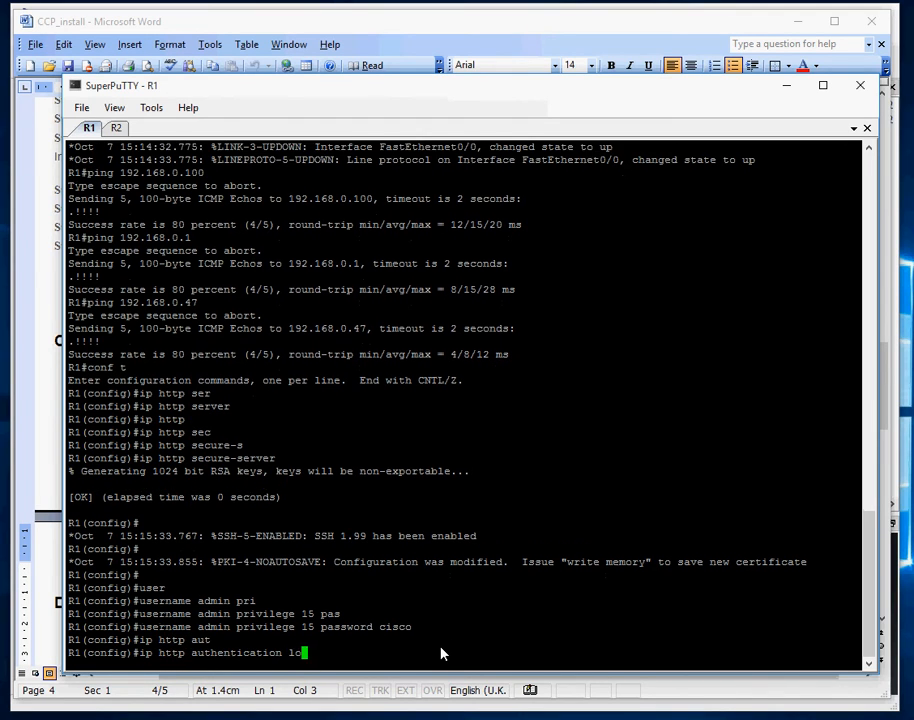
key("Tab")
key("Return")
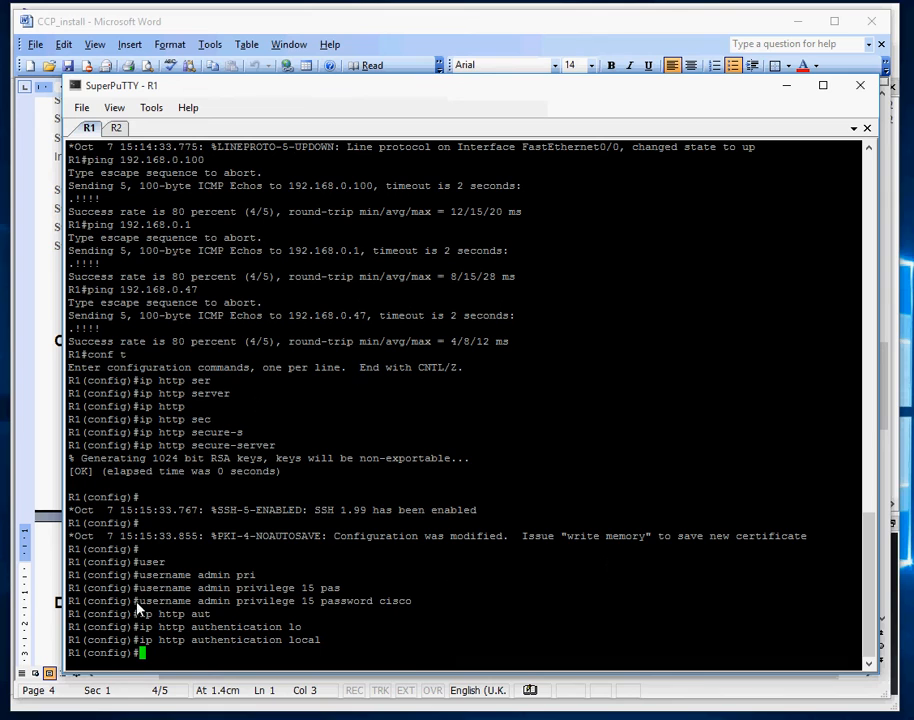
left_click_drag(200, 601, 430, 608)
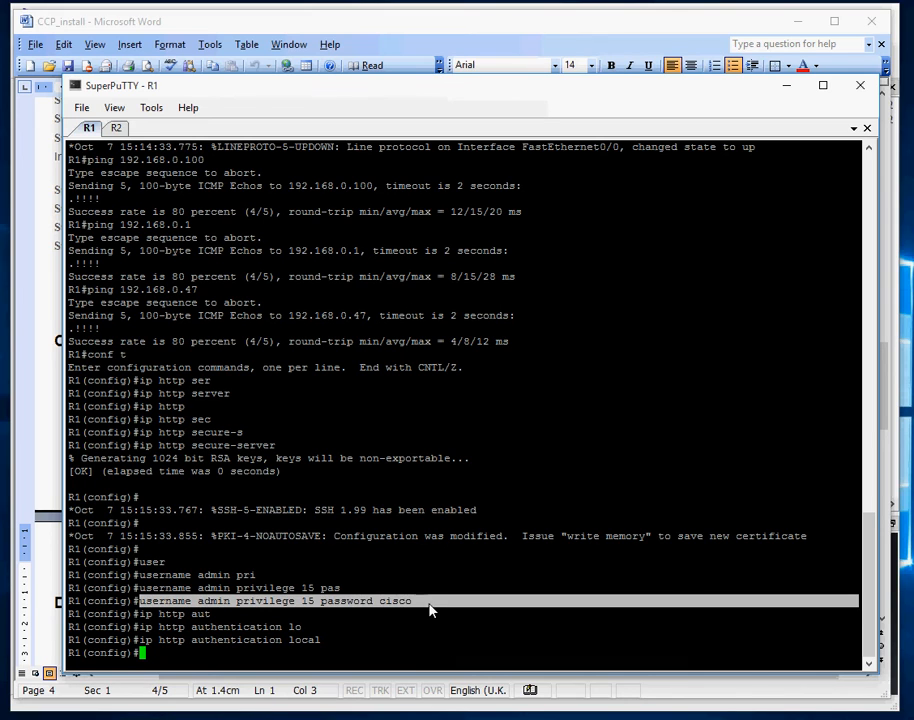
left_click(421, 656)
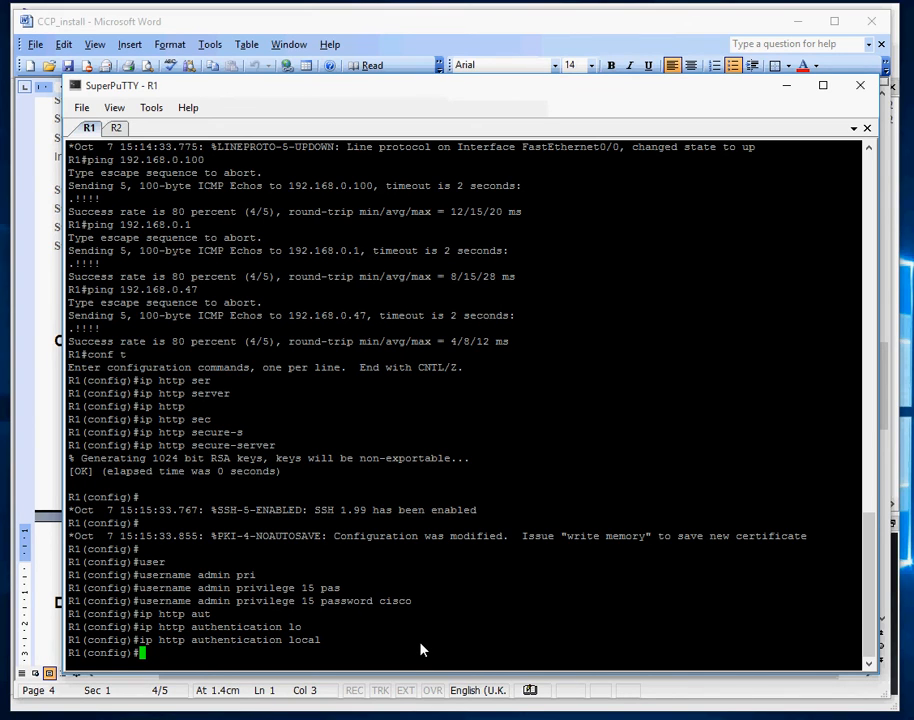
Require local login on VTY lines 0 to 4
type("line")
key("Tab")
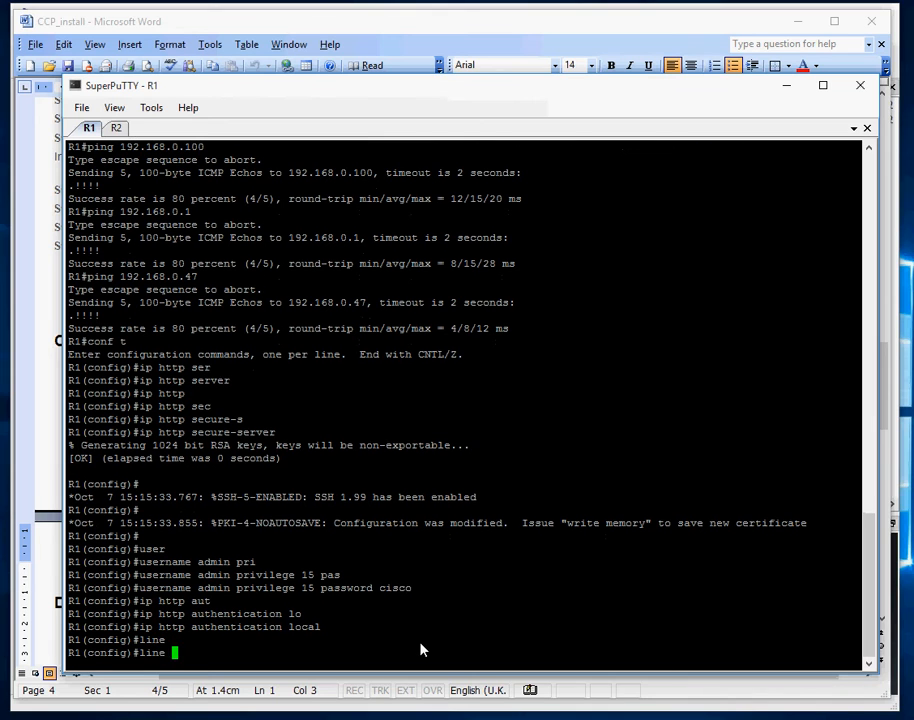
type("vty 0 4")
key("Return")
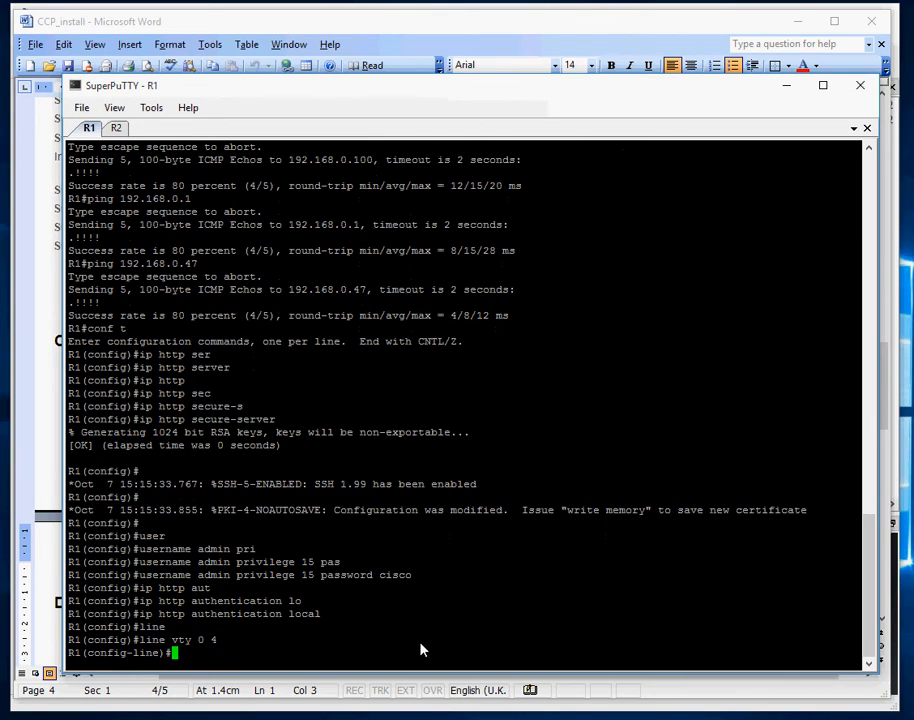
type("log")
key("Tab")
type("in")
key("Tab")
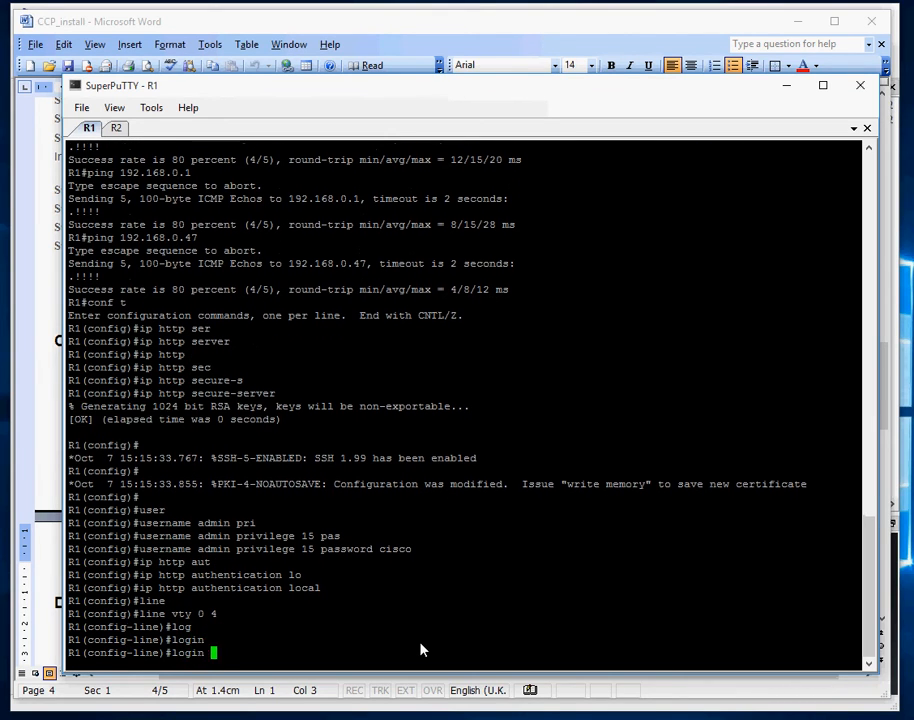
type("lo")
key("Tab")
key("Return")
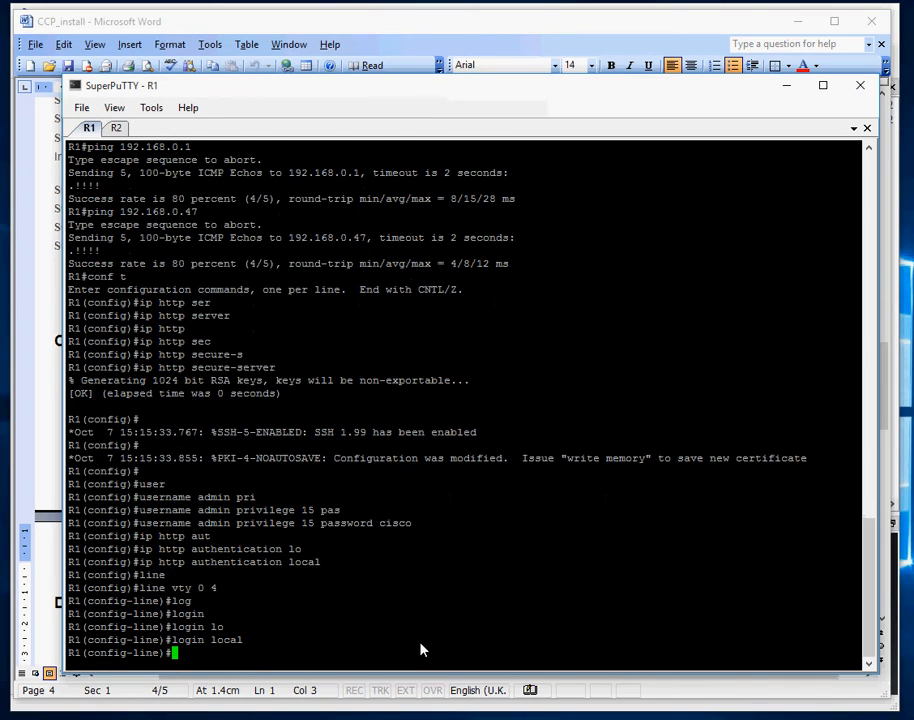
Allow telnet and SSH transport input on the VTY lines and exit configuration mode
type("tra")
key("Tab")
type("in")
key("Tab")
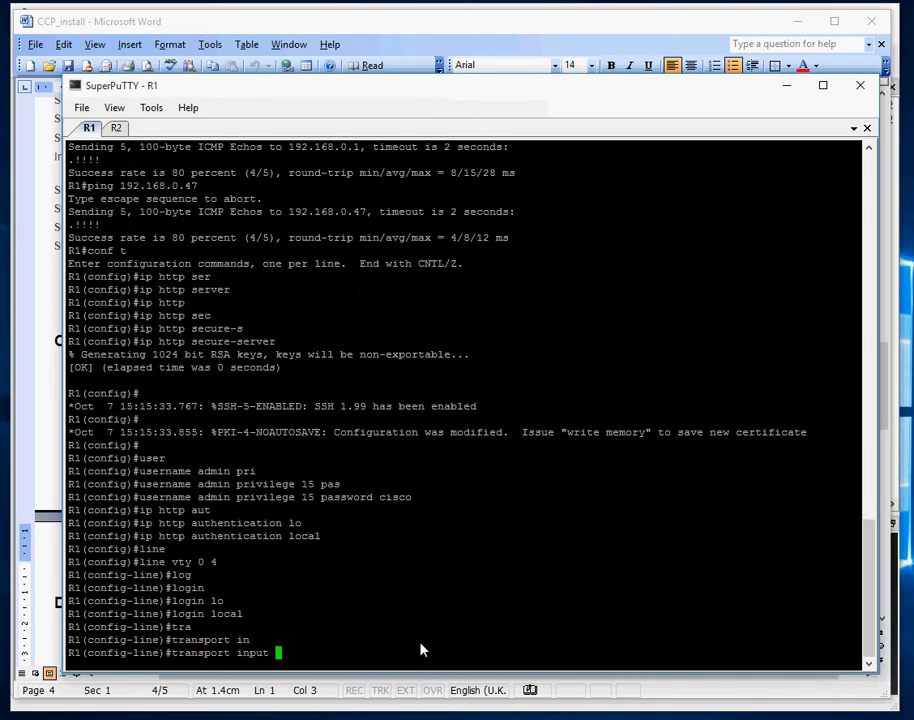
type("te")
key("Tab")
type("ss")
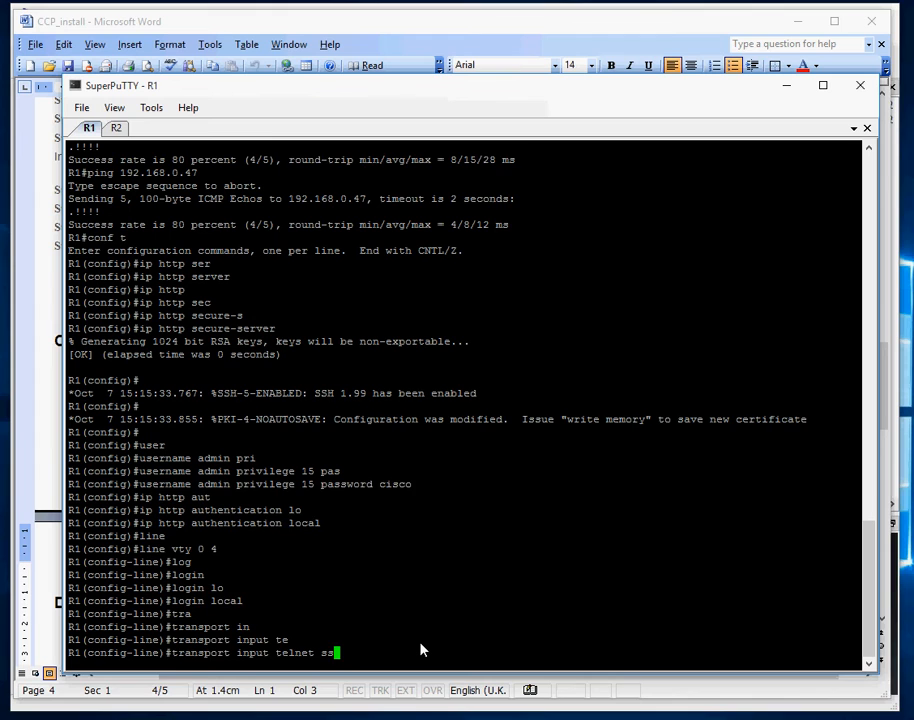
key("Tab")
key("Return")
key("ctrl+z")
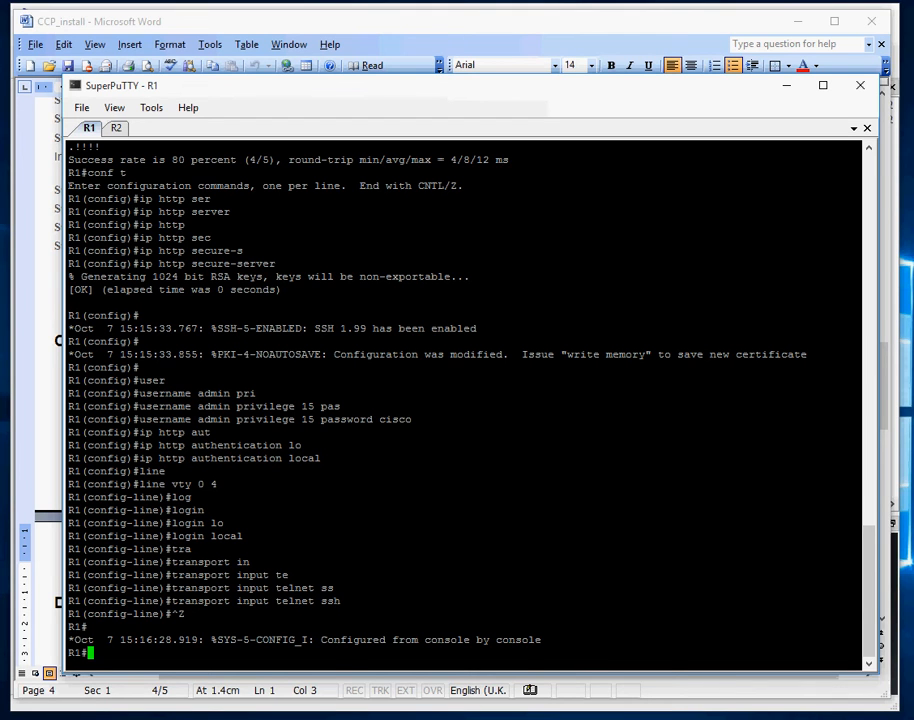
Bring the Windows 7 VM forward and close its command prompt window
mouse_move(416, 718)
left_click(425, 695)
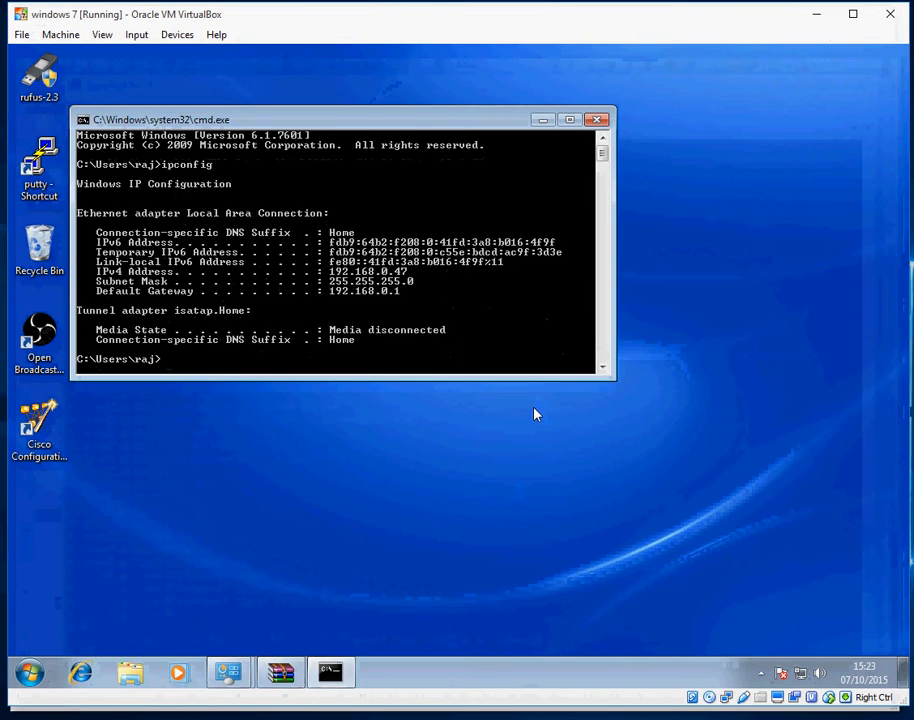
left_click(597, 120)
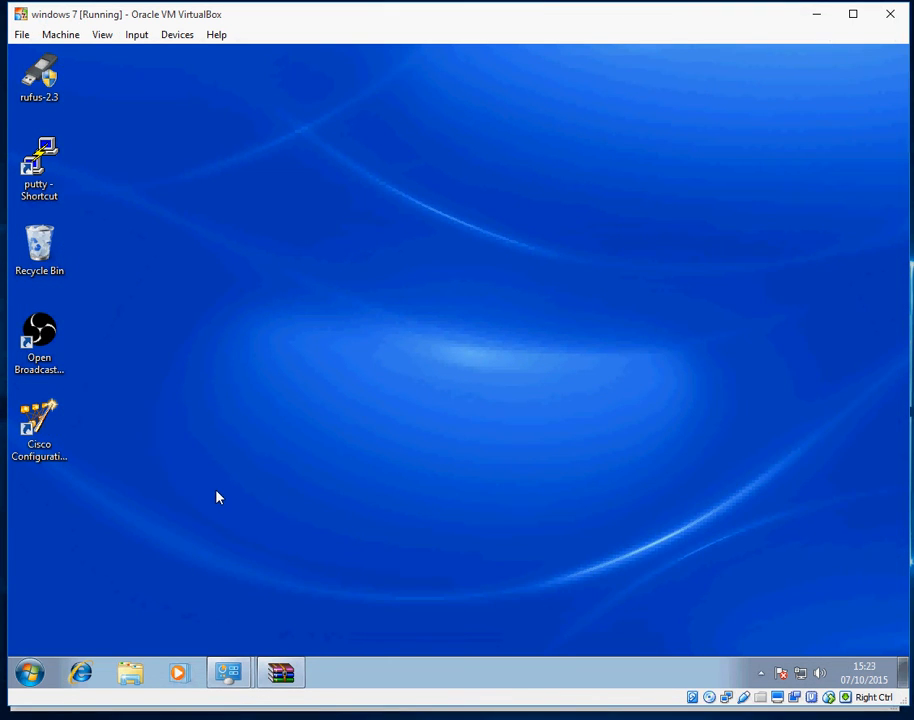
Run Cisco Configuration Professional from its desktop shortcut as administrator and allow its blocked active content
right_click(44, 432)
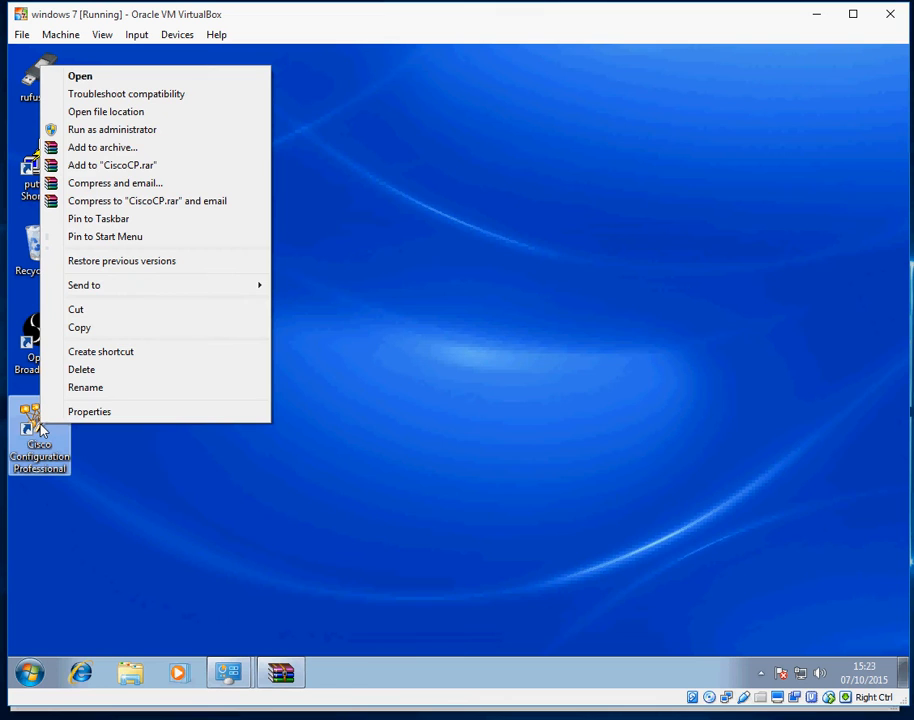
left_click(165, 131)
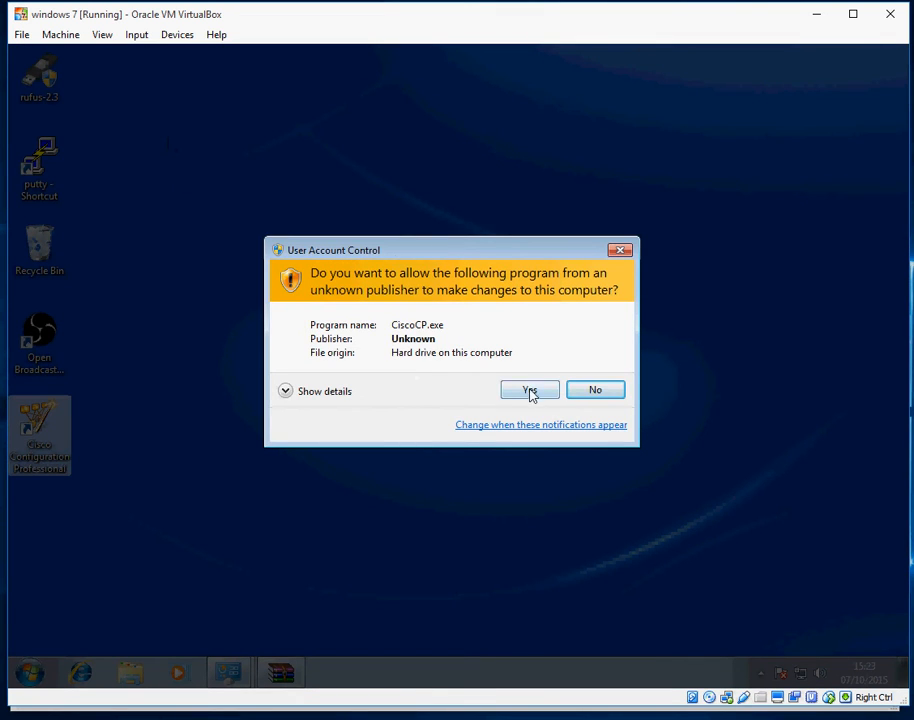
left_click(531, 394)
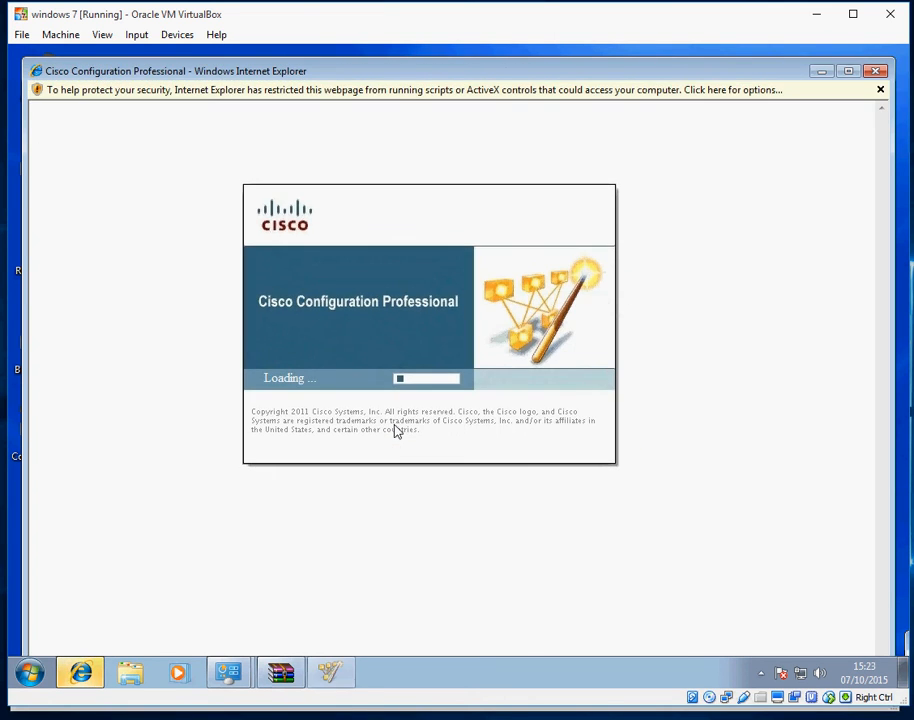
left_click(548, 92)
left_click(580, 101)
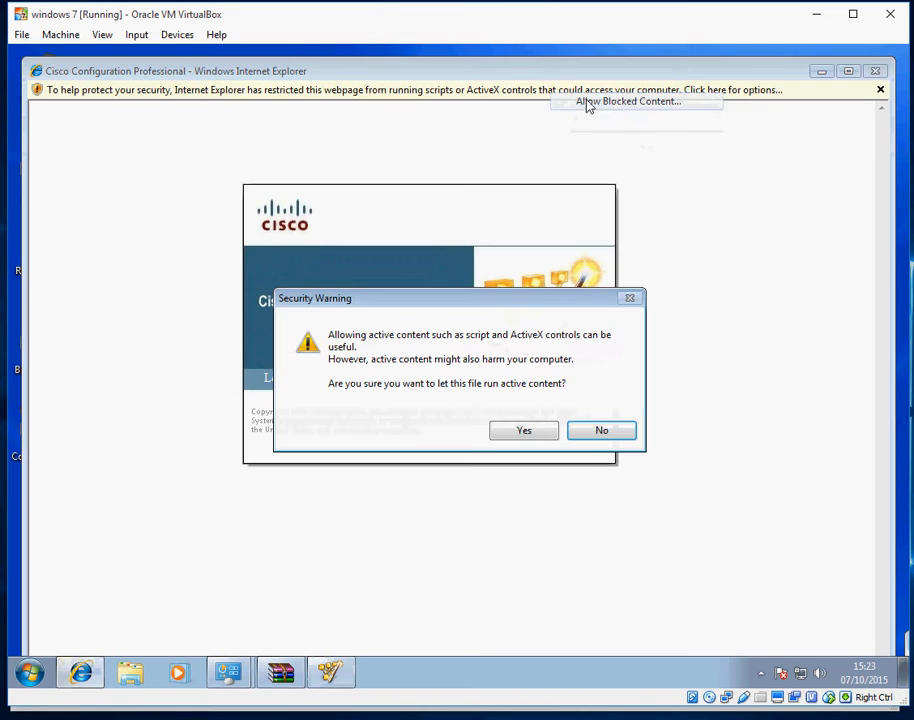
left_click(524, 430)
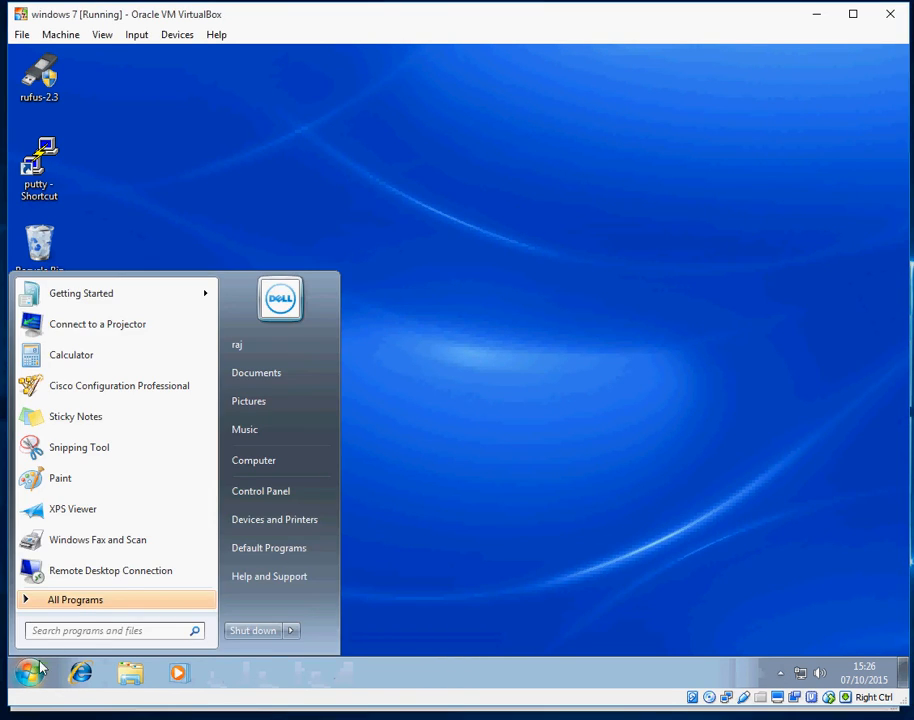
Relaunch Cisco Configuration Professional from the Start menu as administrator, allowing blocked active content
right_click(165, 394)
left_click(222, 418)
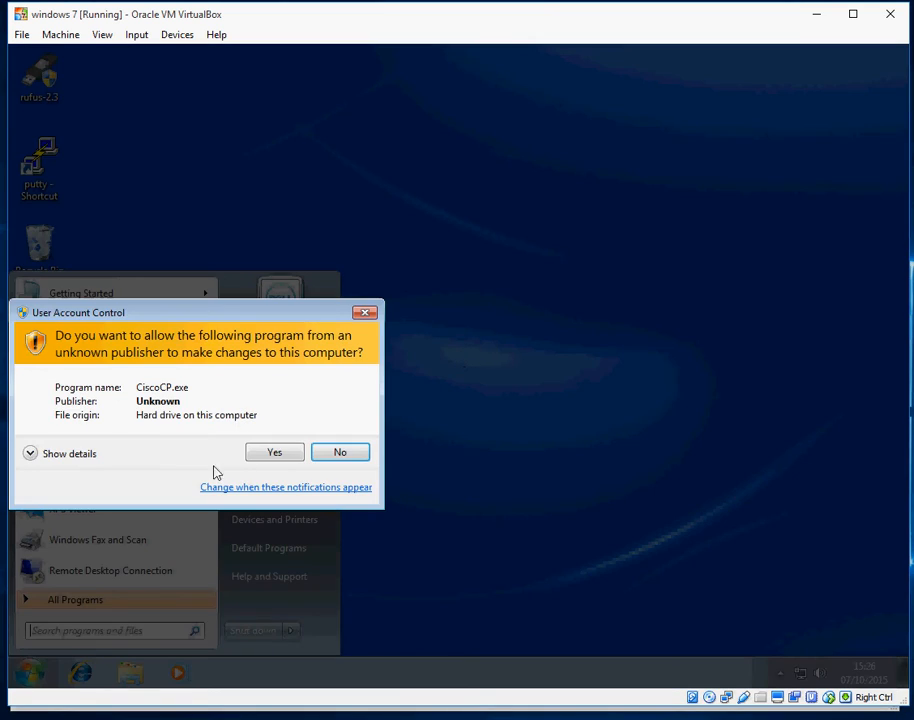
left_click(272, 454)
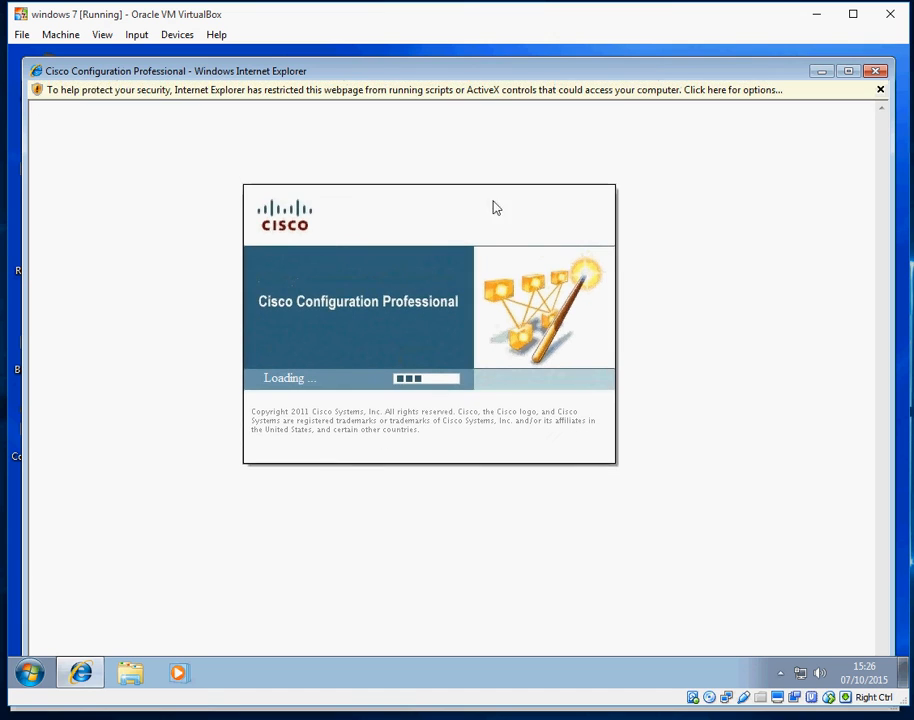
left_click(490, 92)
left_click(534, 104)
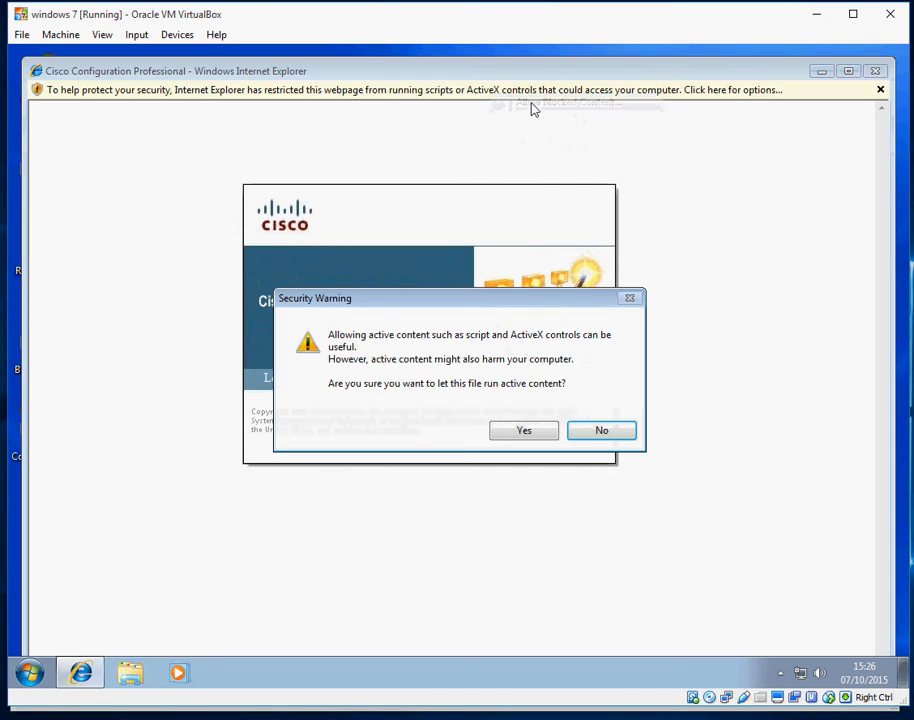
left_click(526, 432)
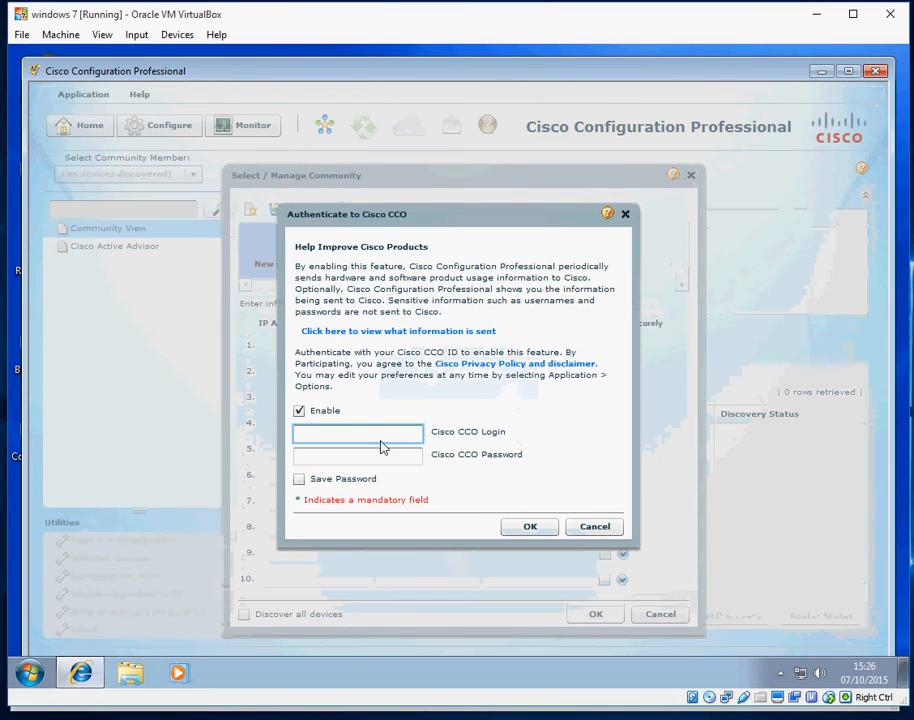
Dismiss the Cisco CCO sign-in without credentials and select the first device's IP Address/Hostname field
left_click(591, 531)
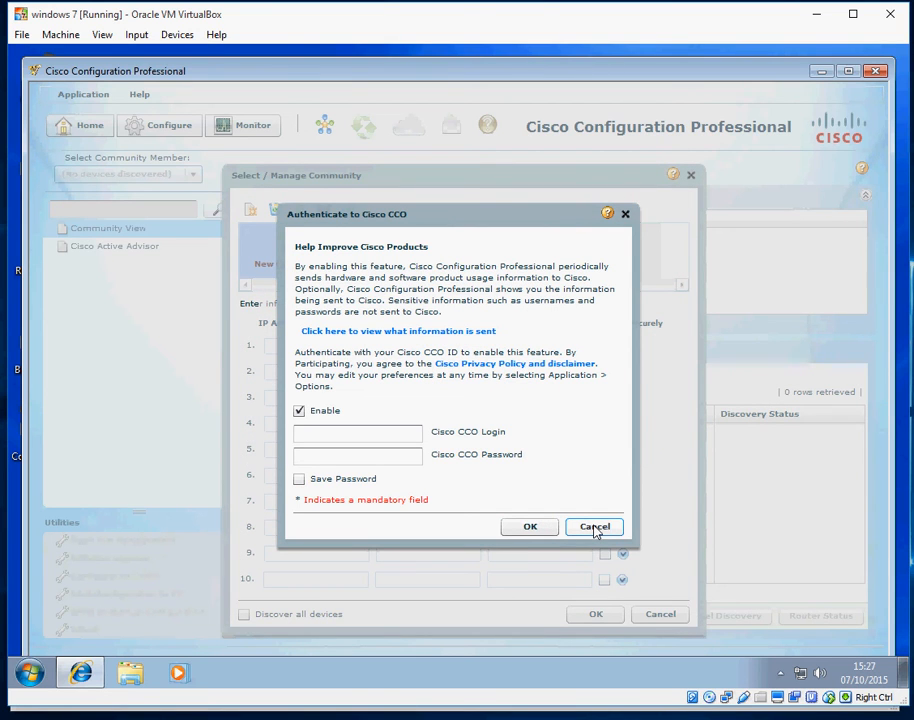
left_click(531, 527)
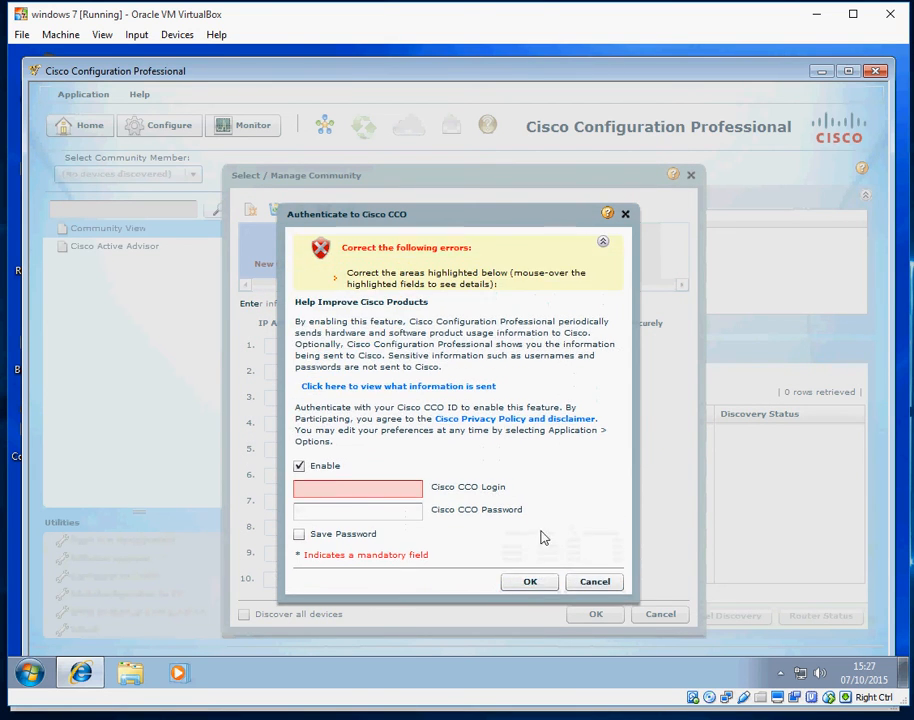
left_click(594, 581)
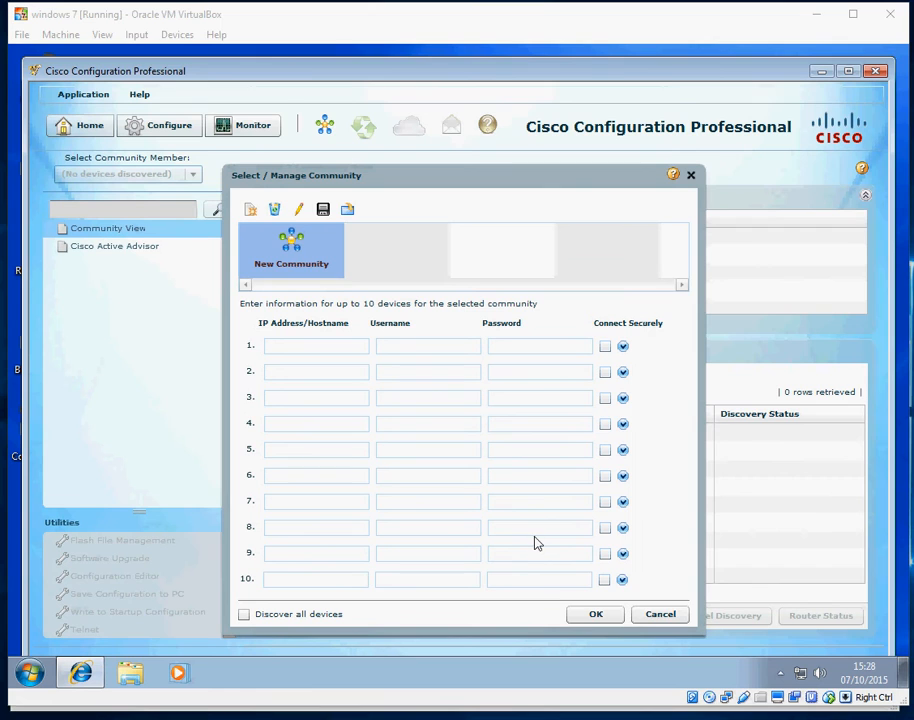
left_click(347, 349)
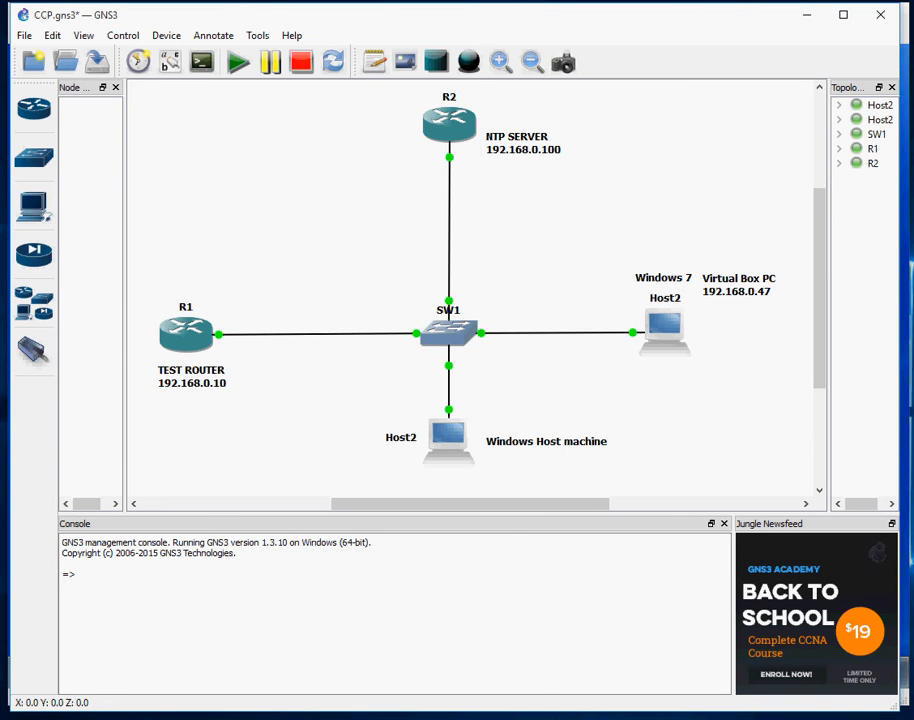
Enter device 192.168.0.10 with the admin username and password, and tick the secure connection option
mouse_move(418, 718)
left_click(418, 690)
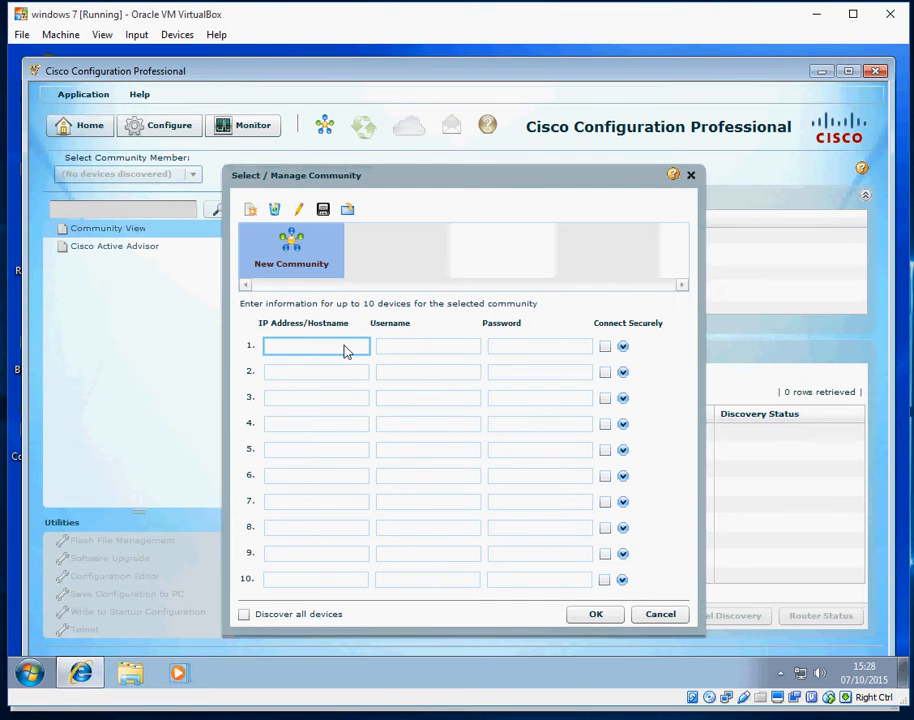
type("192.168.0.10")
key("Tab")
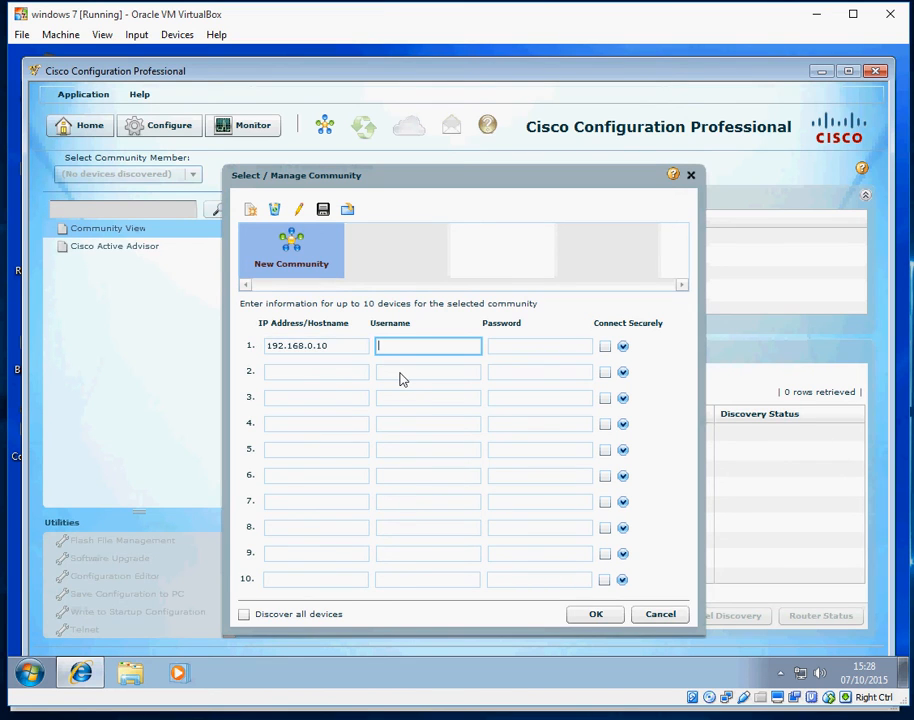
type("admin")
key("Tab")
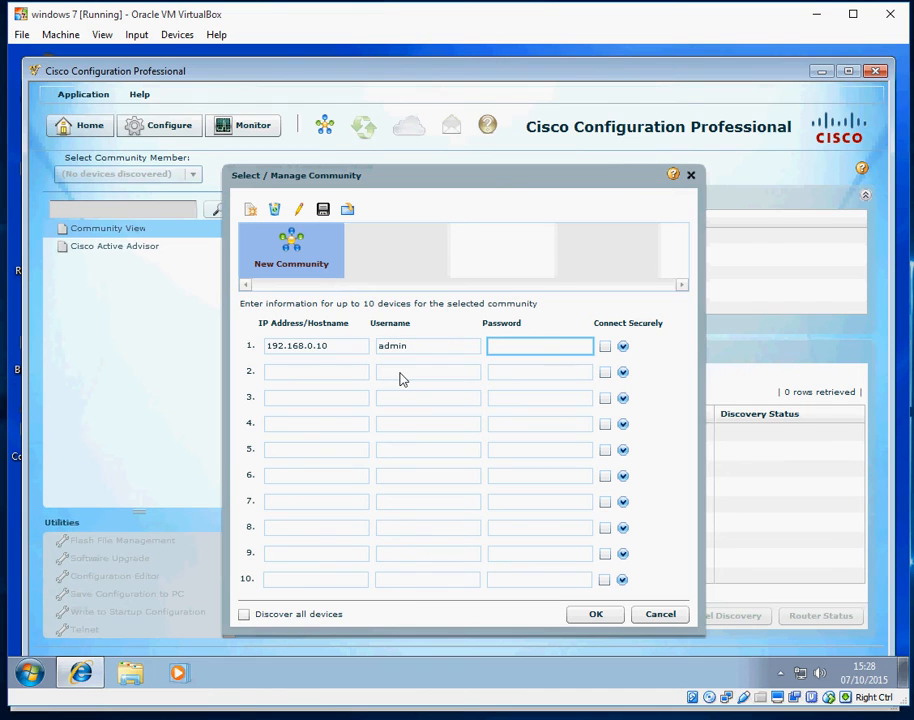
type("***")
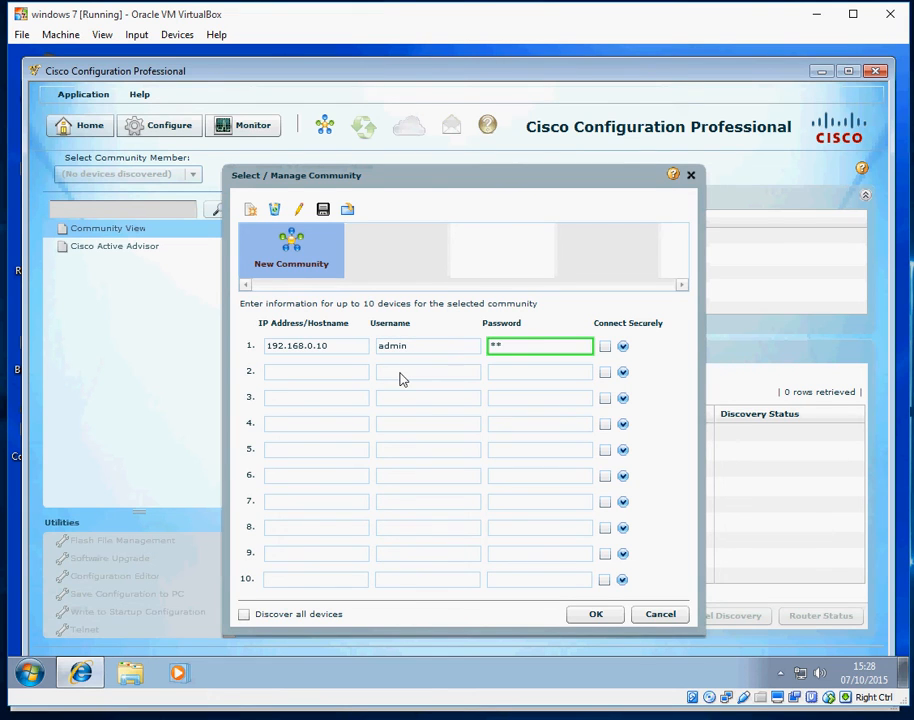
key("BackSpace")
key("BackSpace")
type("****")
left_click(605, 347)
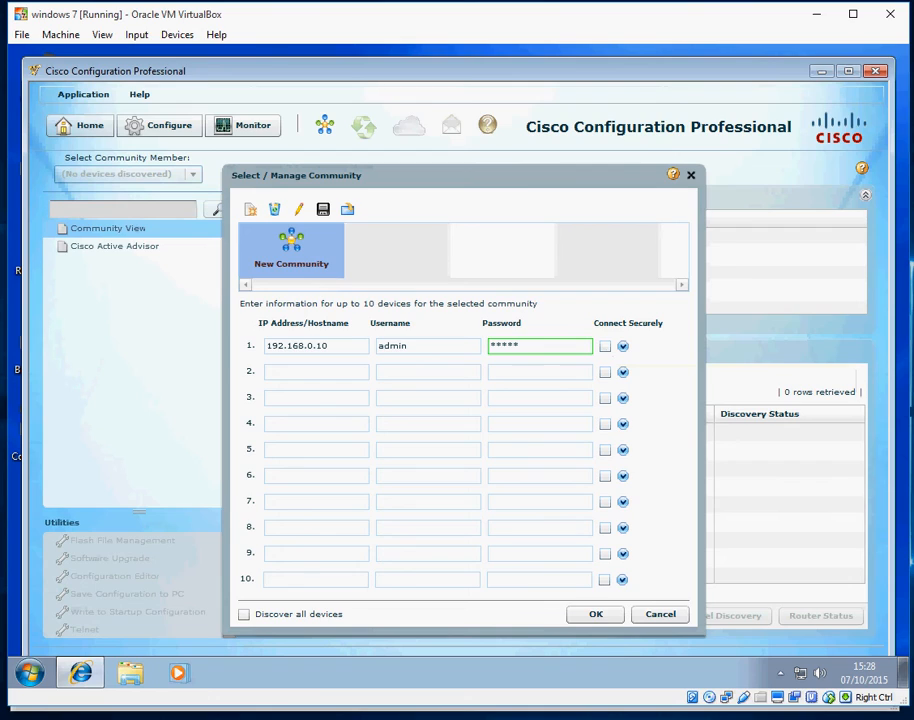
Check R1 in the GNS3 topology, then save the community with the router entry
key("alt+Tab")
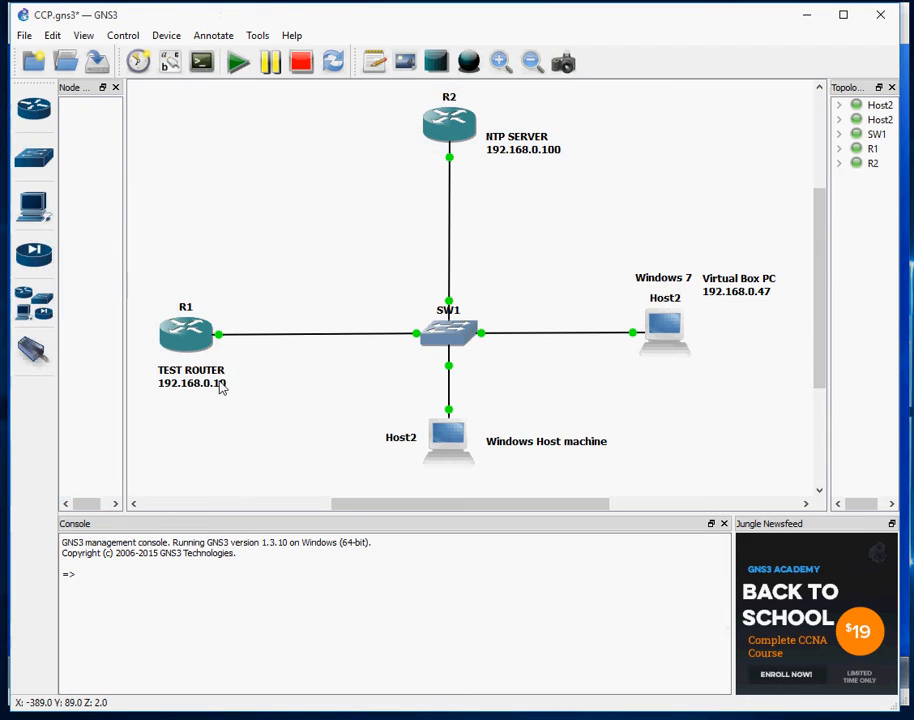
mouse_move(185, 338)
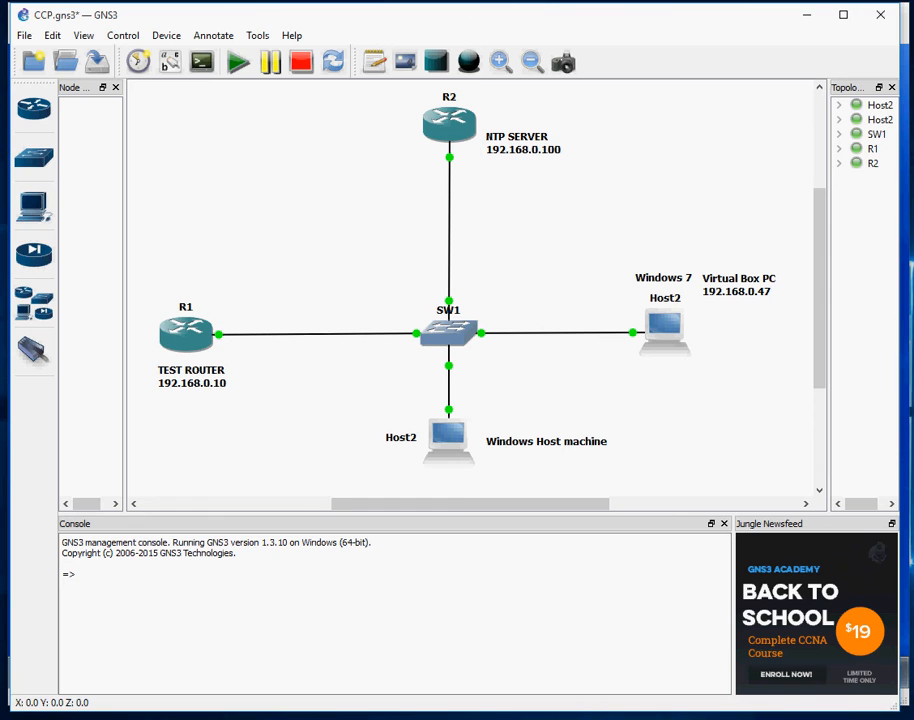
left_click(420, 675)
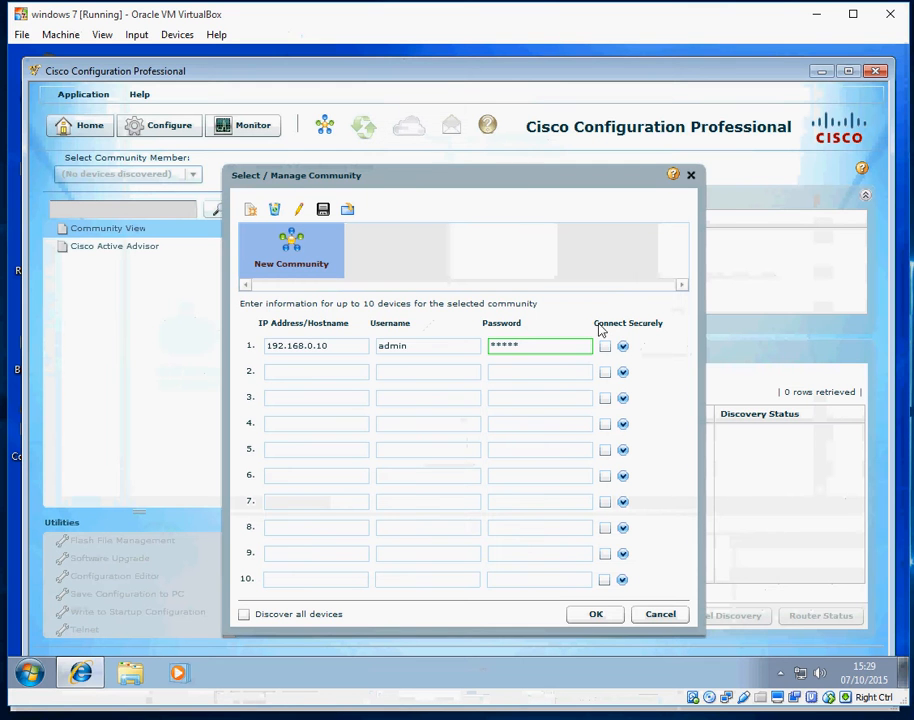
left_click(592, 615)
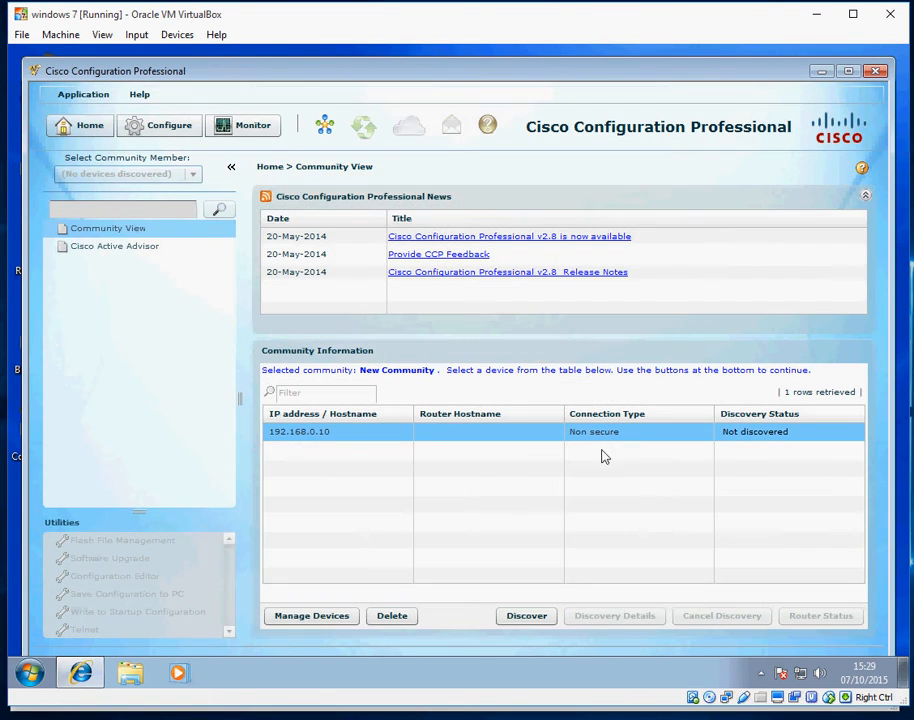
Discover the 192.168.0.10 device and select the resulting R1 router entry
left_click(369, 444)
left_click(526, 615)
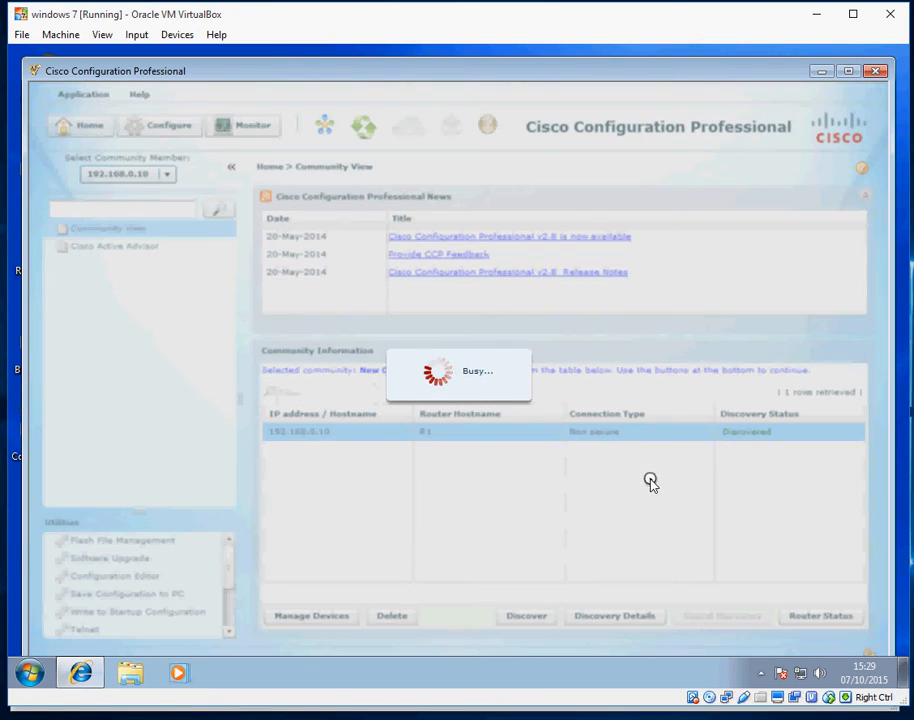
left_click(762, 438)
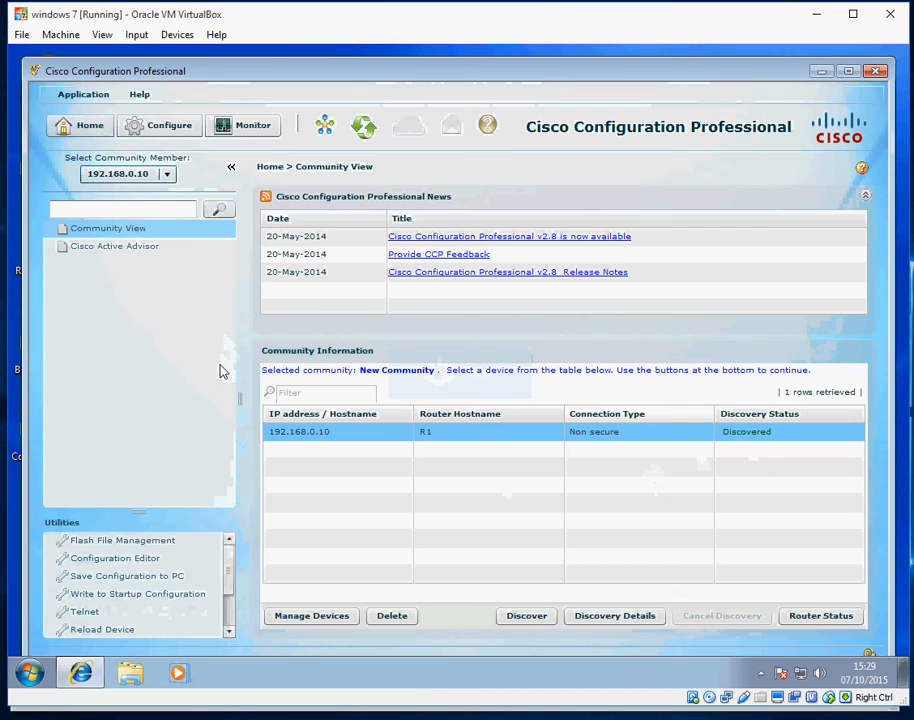
List the router's interfaces under Interface and Connections, then expand Router > Time
left_click(163, 126)
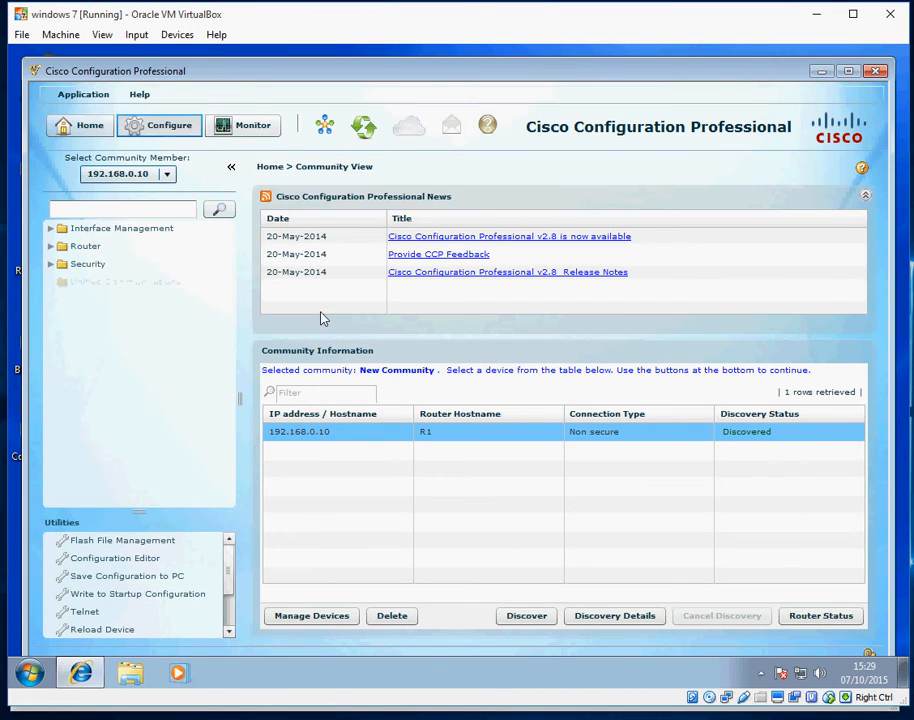
left_click(88, 230)
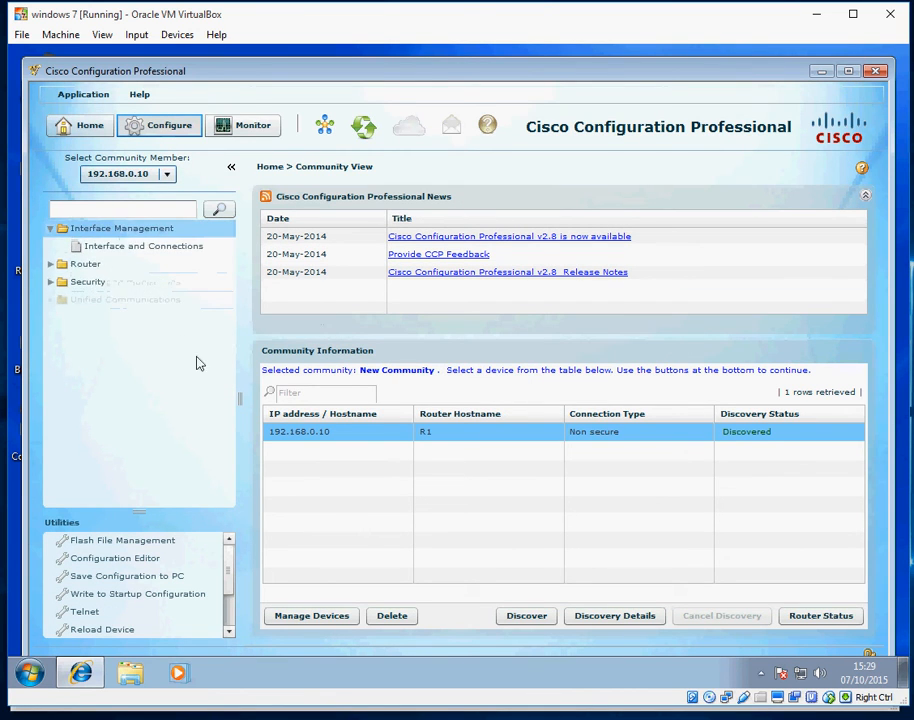
left_click(143, 248)
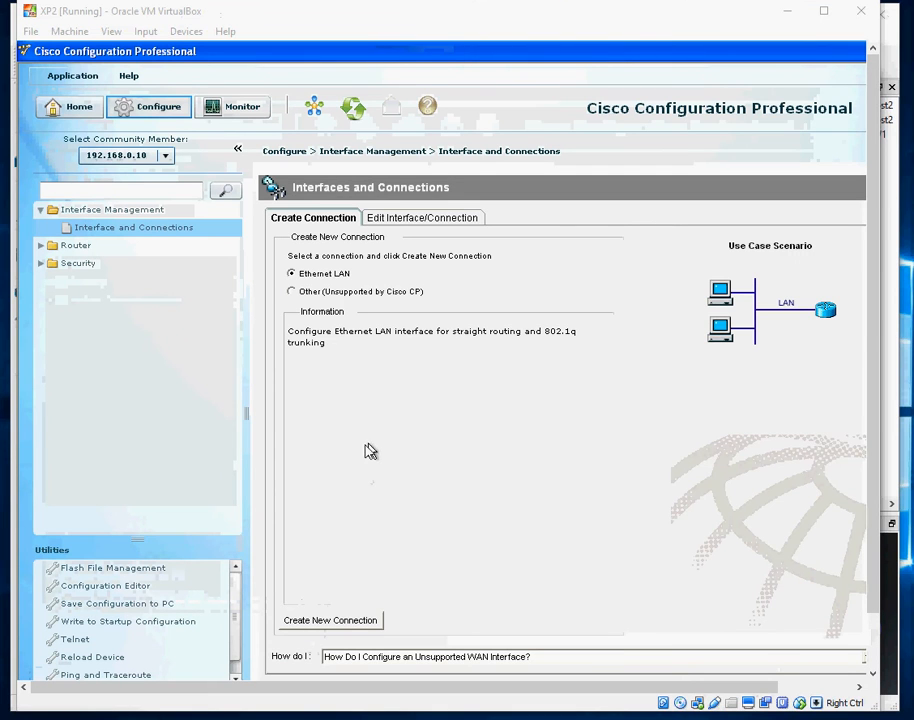
left_click(403, 221)
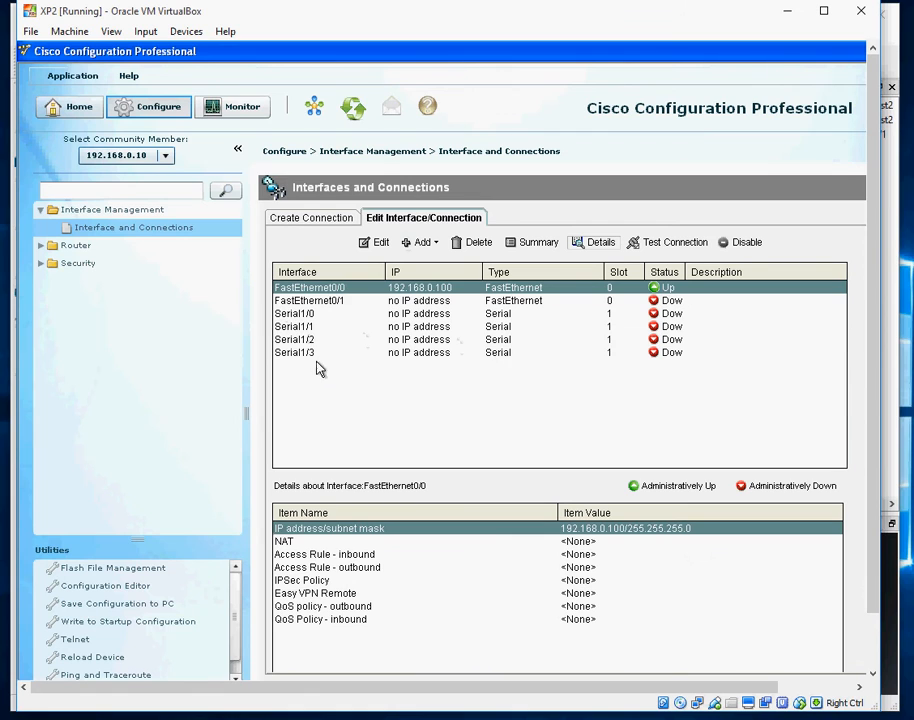
left_click(76, 246)
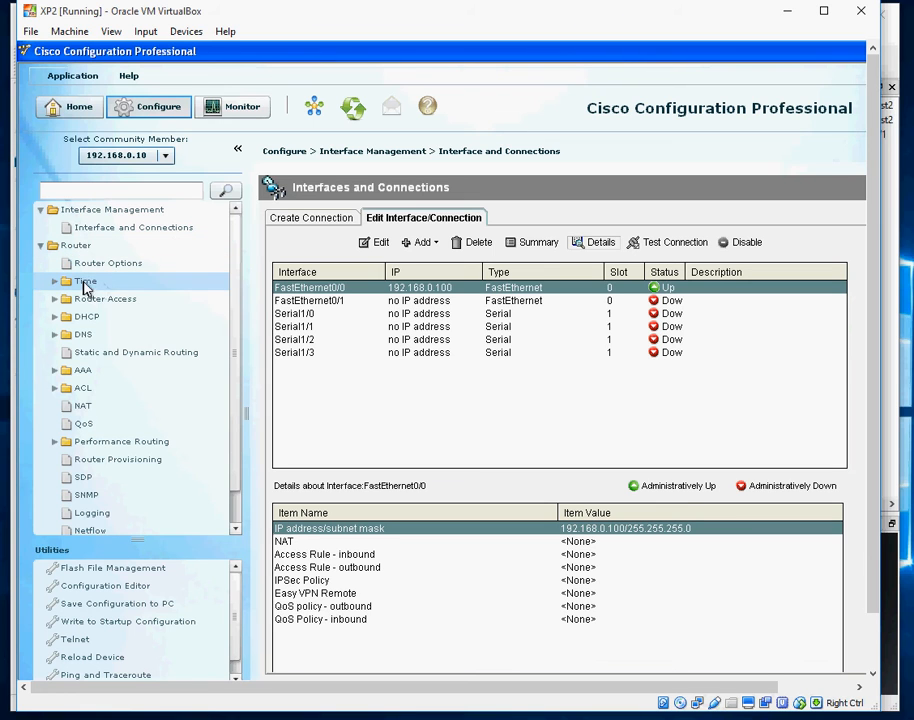
double_click(86, 282)
Add NTP server 192.168.0.100, preferred, sourced from FastEthernet0/0, and deliver the commands to R1
left_click(120, 317)
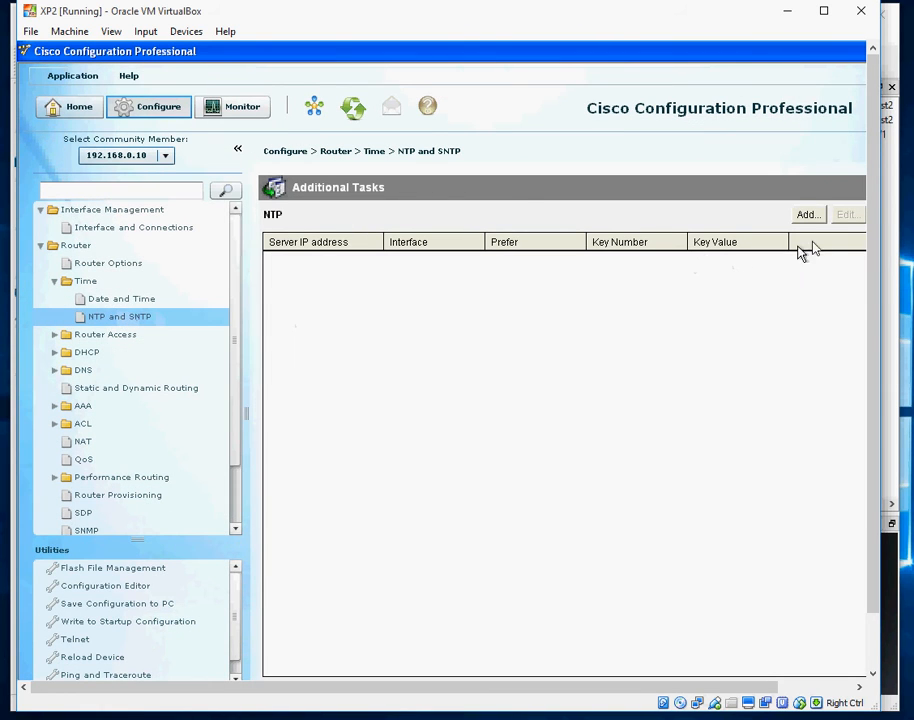
left_click(807, 216)
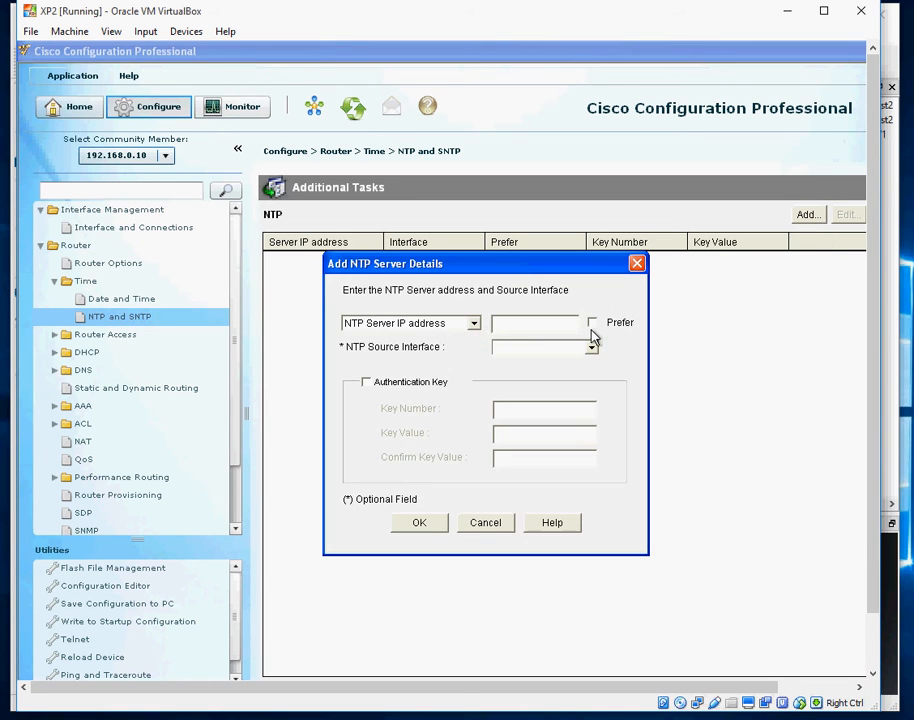
type("192.168.0.100")
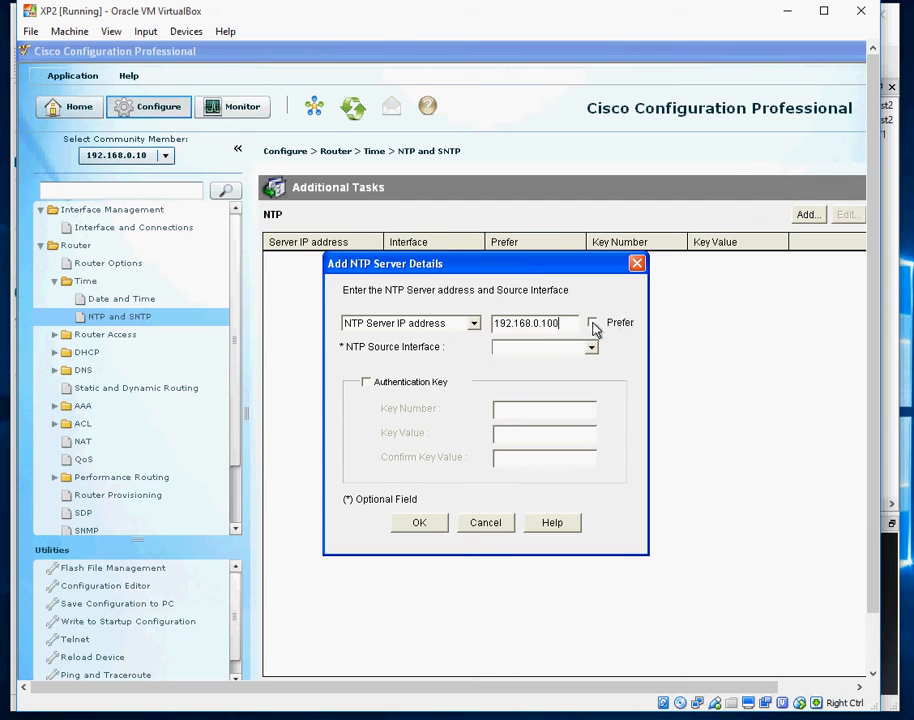
left_click(592, 323)
left_click(591, 351)
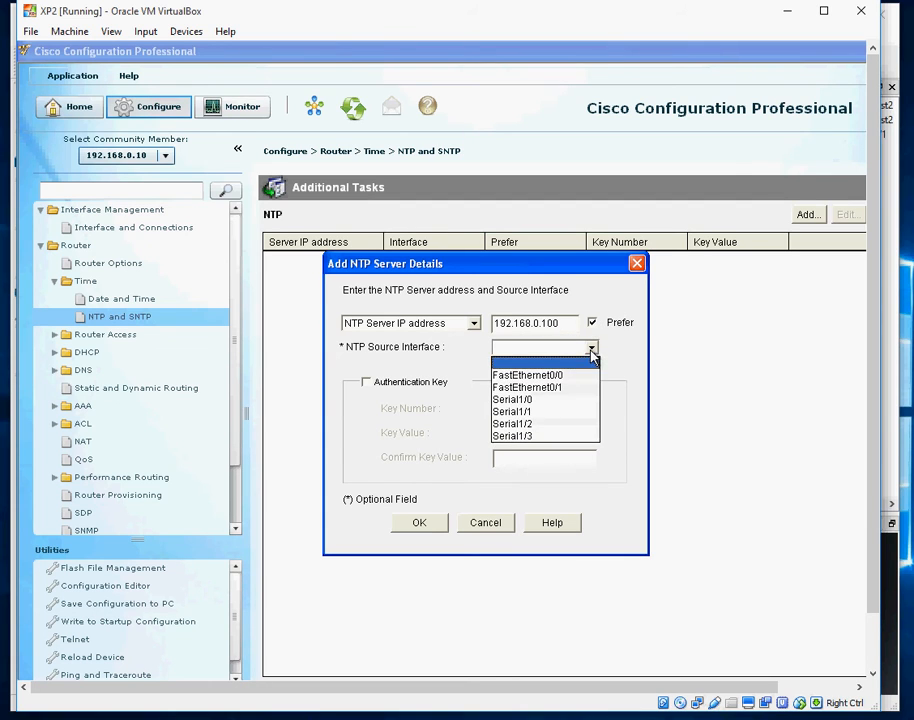
left_click(578, 374)
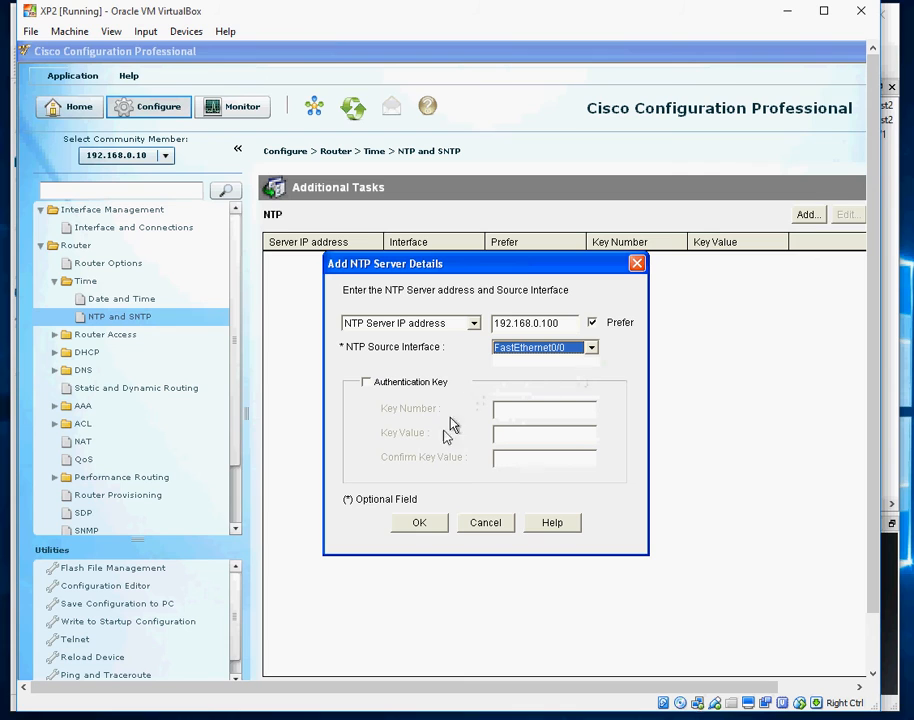
left_click(420, 523)
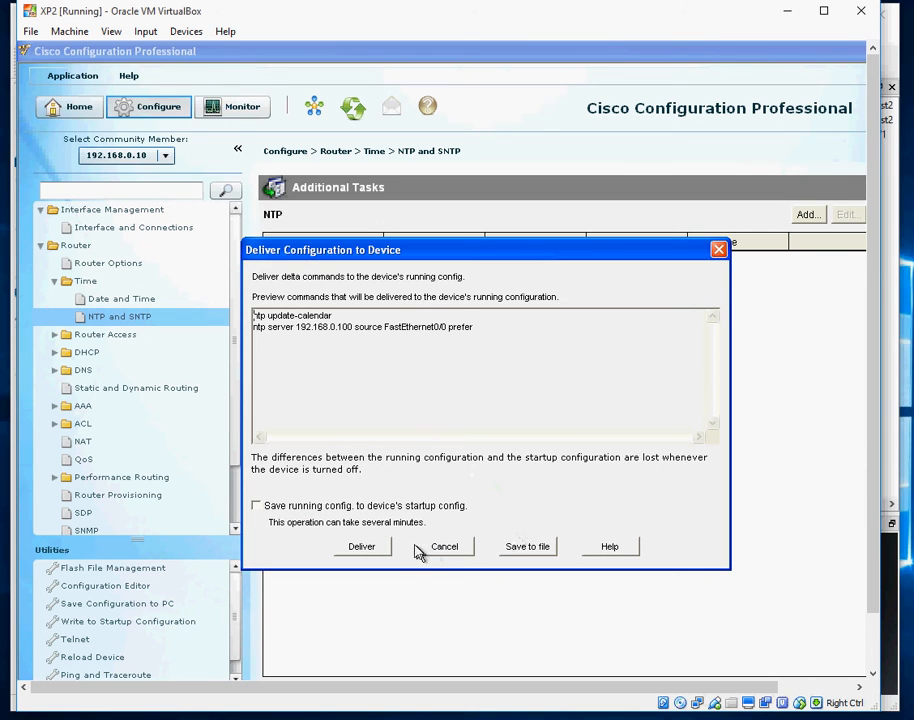
left_click(362, 546)
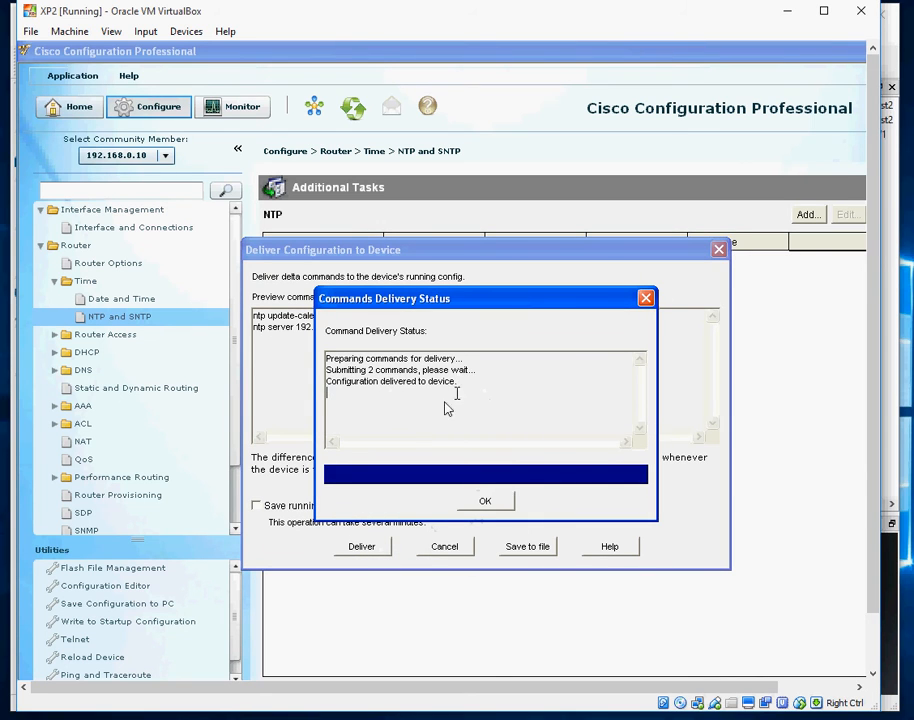
left_click(488, 505)
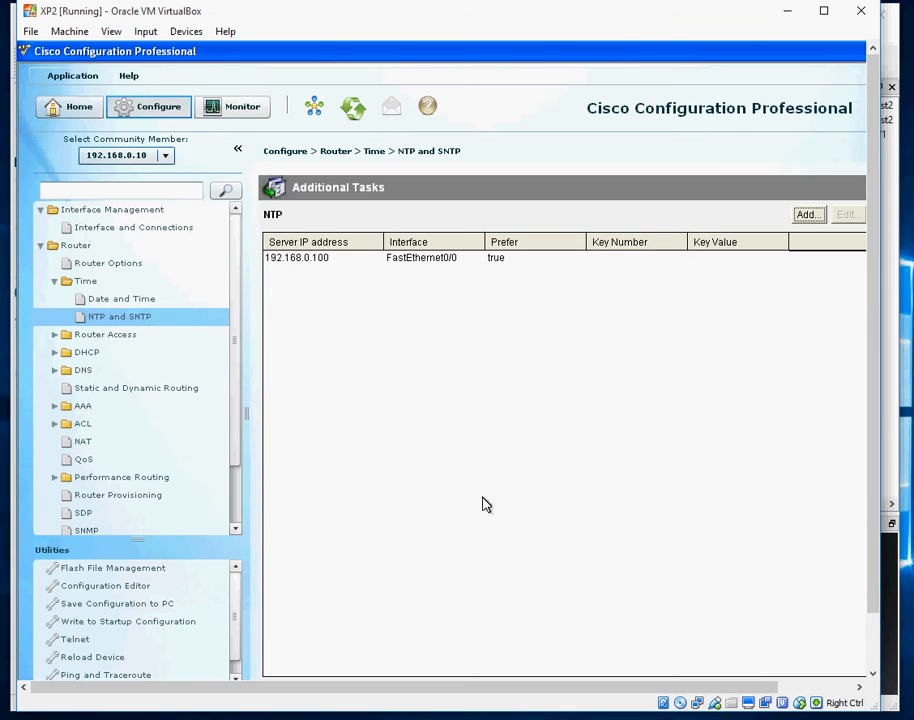
Run 'show ntp status' on R1 in SuperPuTTY
key("alt+Tab")
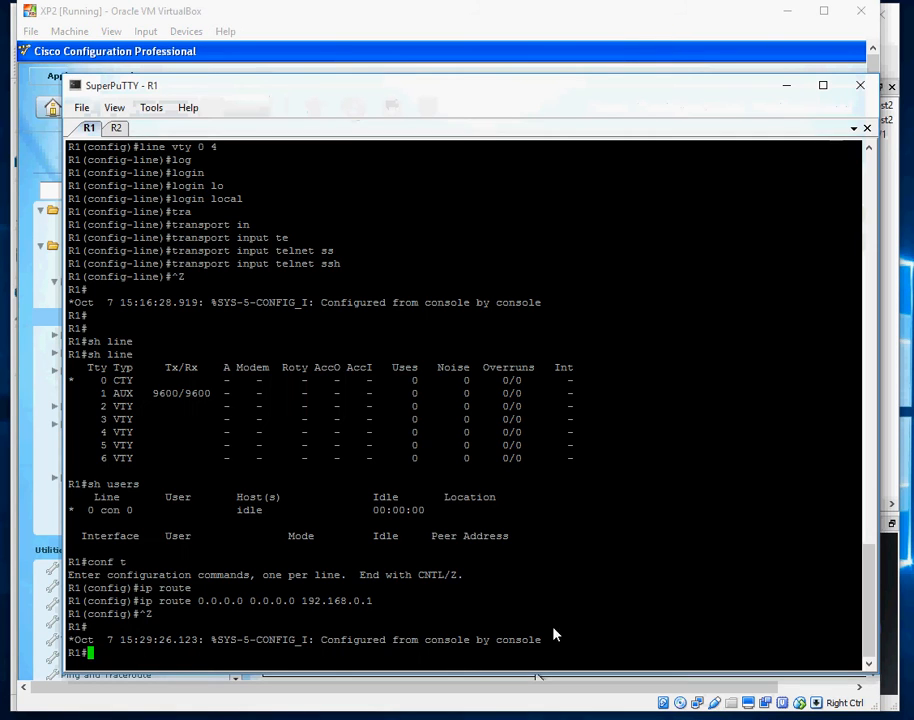
key("Return")
key("Return")
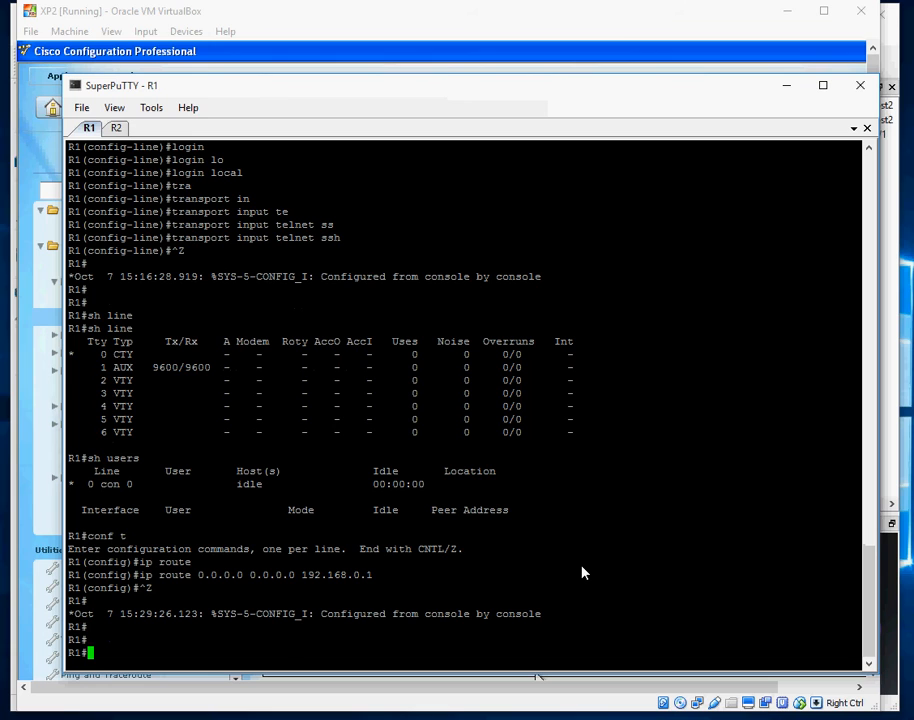
type("sh ntp st")
key("Tab")
key("Return")
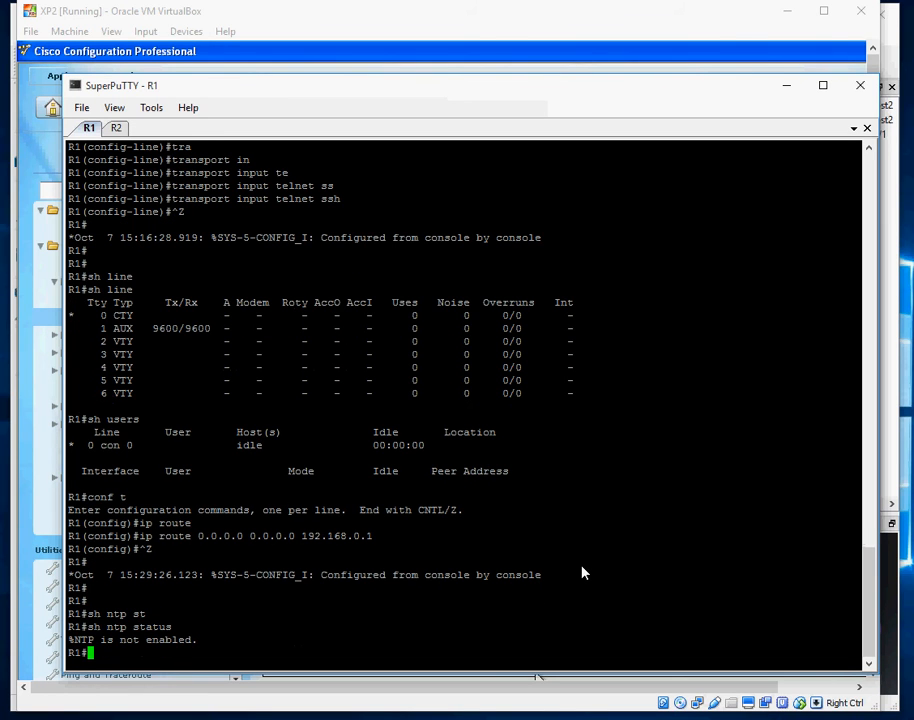
Minimize the terminal, refresh CCP's NTP list and select the 192.168.0.100 entry
left_click(786, 85)
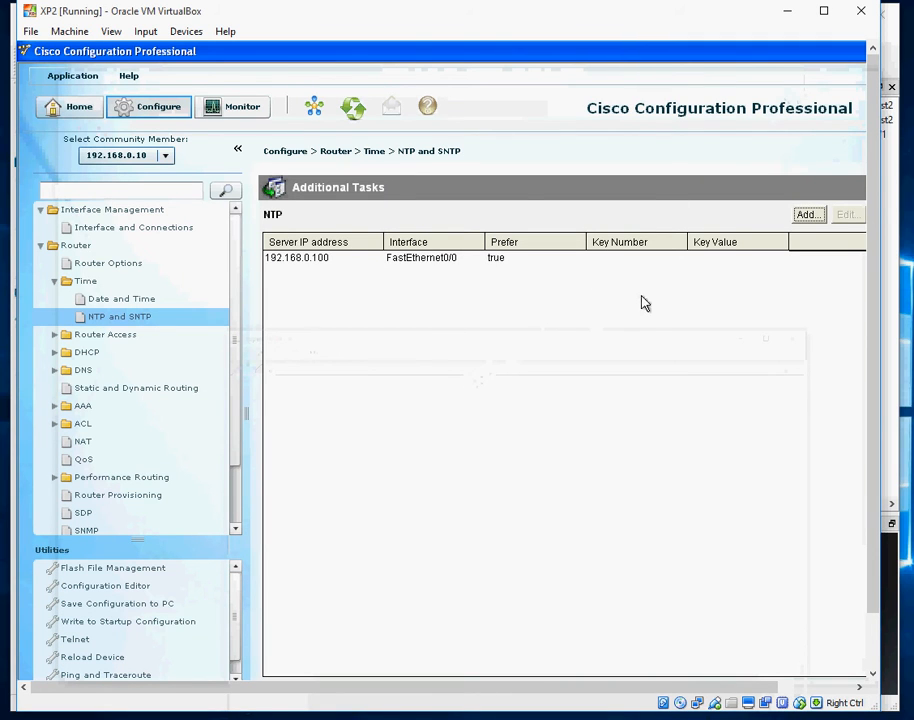
left_click(78, 316)
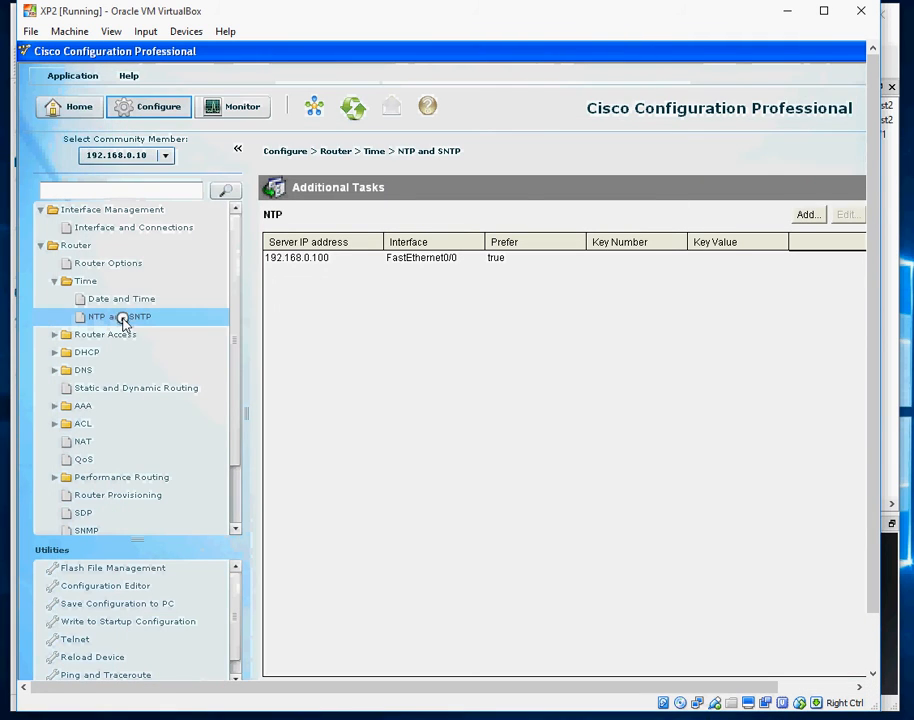
left_click(435, 259)
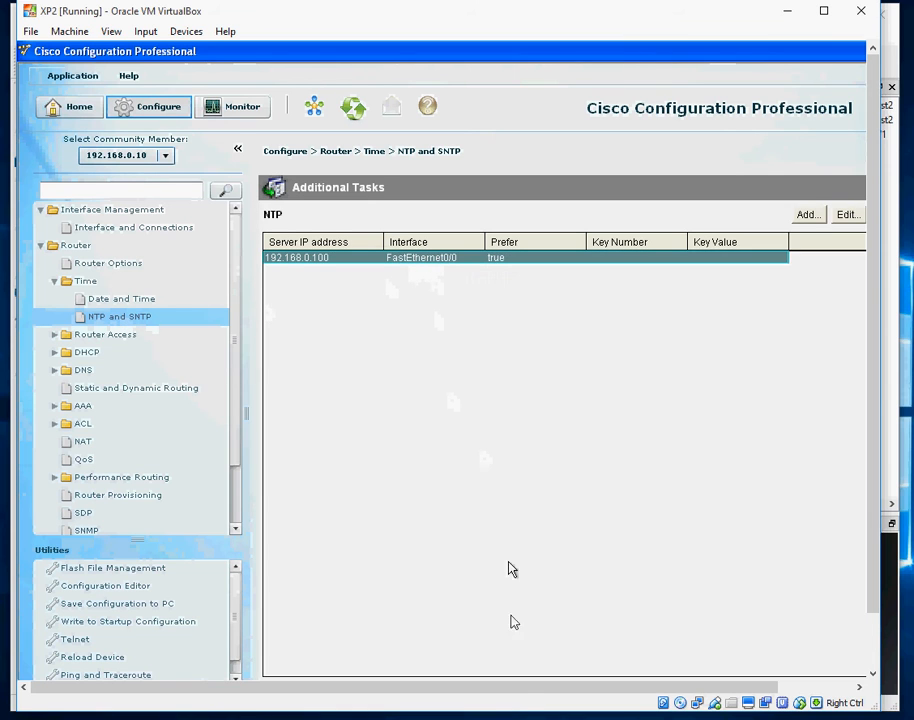
Back in the R1 terminal, run 'show ntp associations'
mouse_move(533, 715)
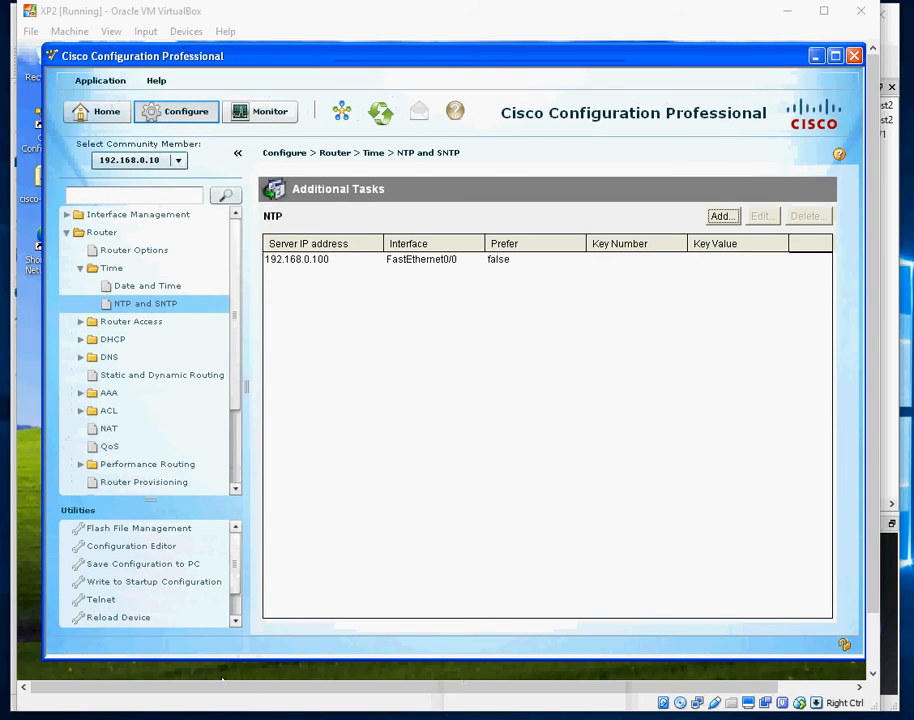
left_click(550, 716)
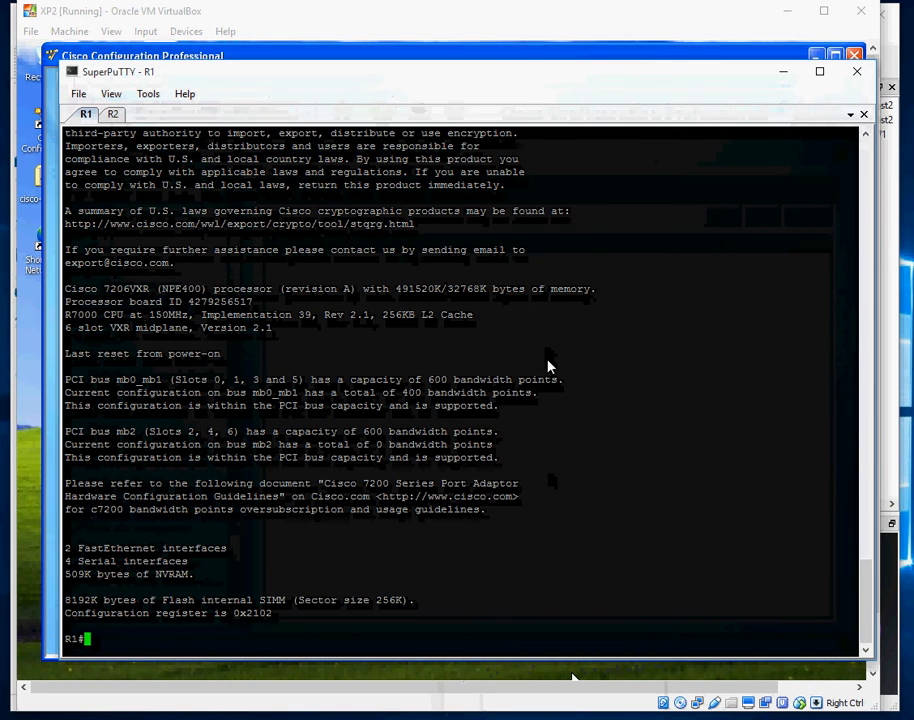
type("sh ntp as")
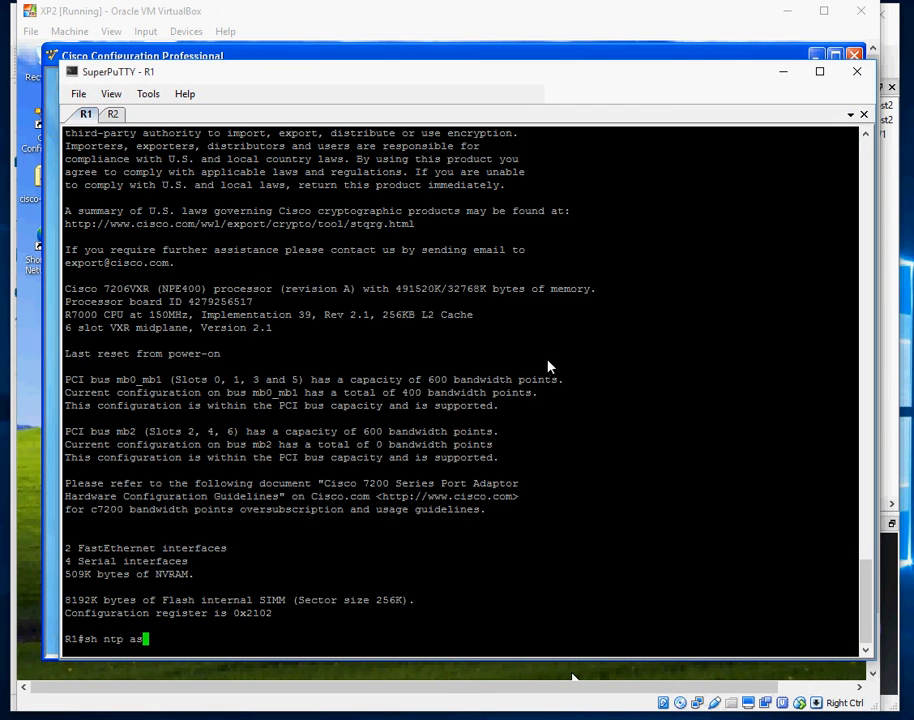
key("Tab")
key("Return")
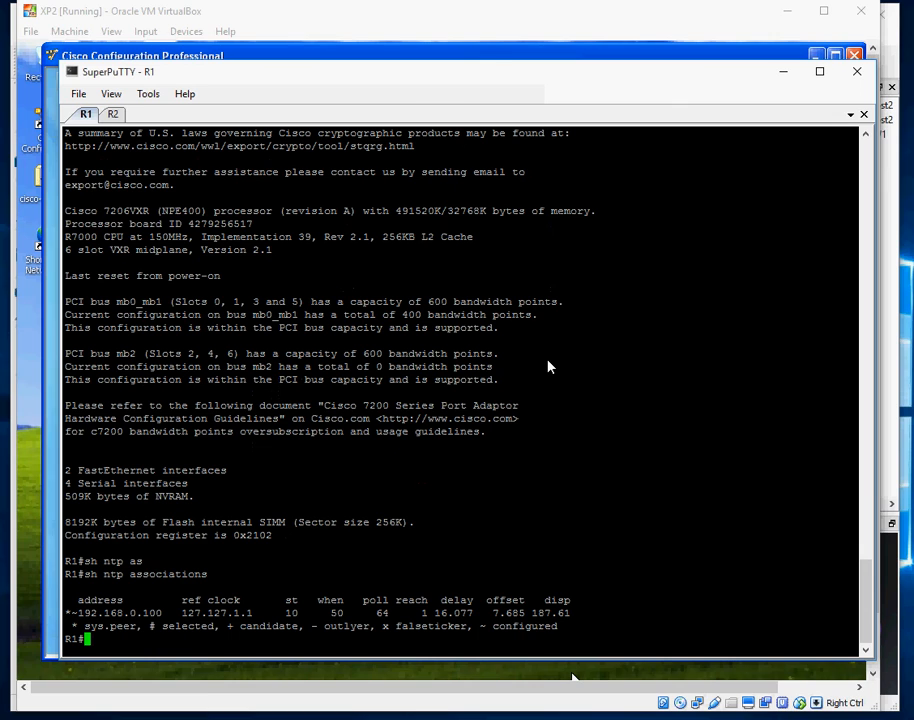
Run 'sh run | begin ntp', highlight the two ntp lines, then minimize SuperPuTTY
type("sh run | be")
key("Tab")
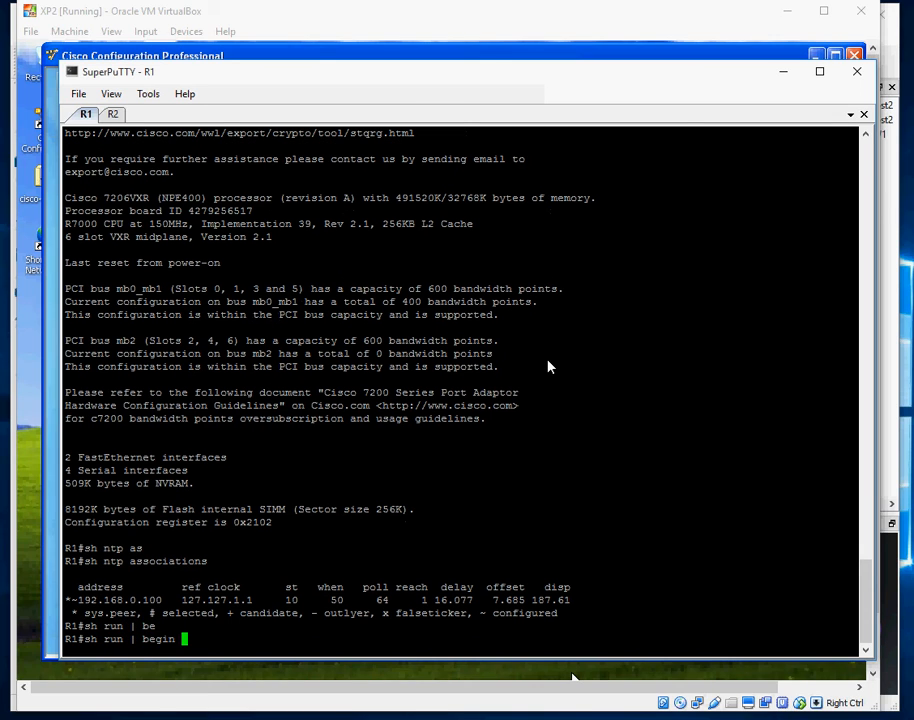
type("ntp")
key("Return")
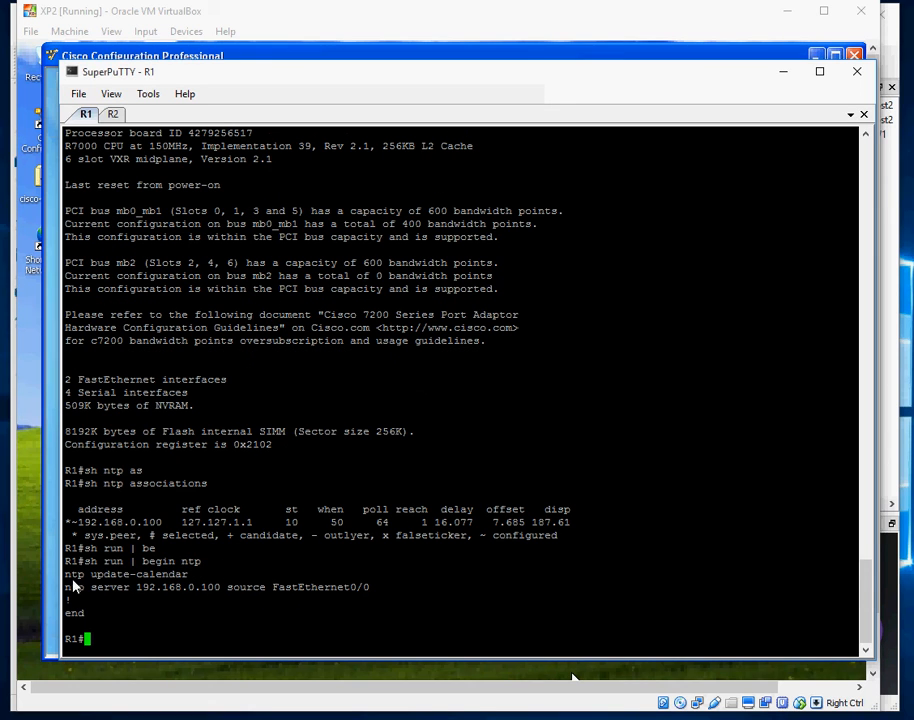
left_click_drag(67, 575, 425, 591)
left_click(366, 630)
left_click(785, 73)
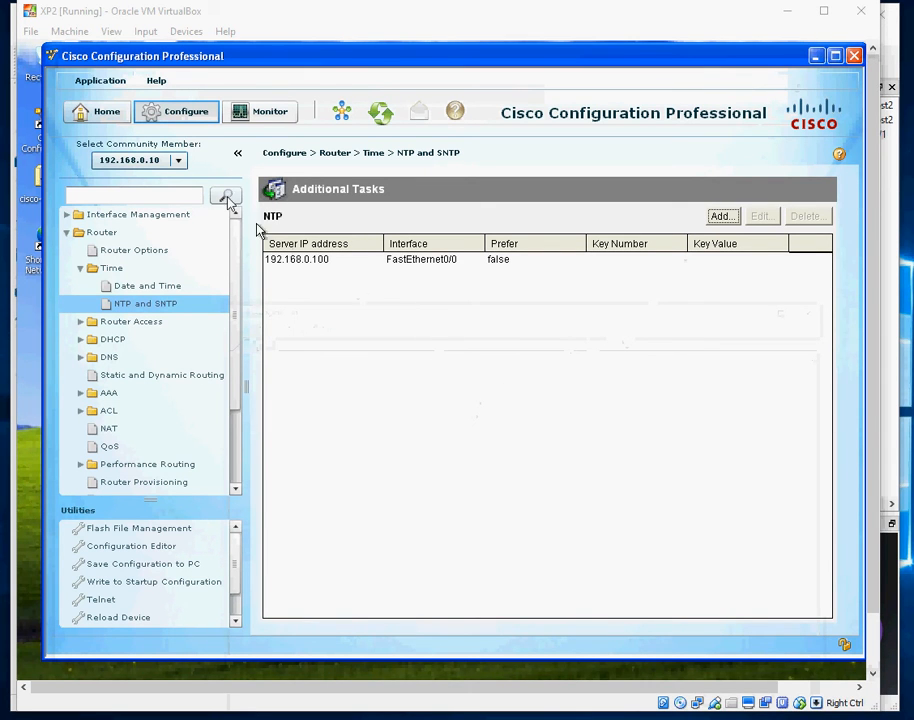
Open Manage Community and tick Connect Securely for the 192.168.0.10 member
left_click(342, 114)
left_click(601, 334)
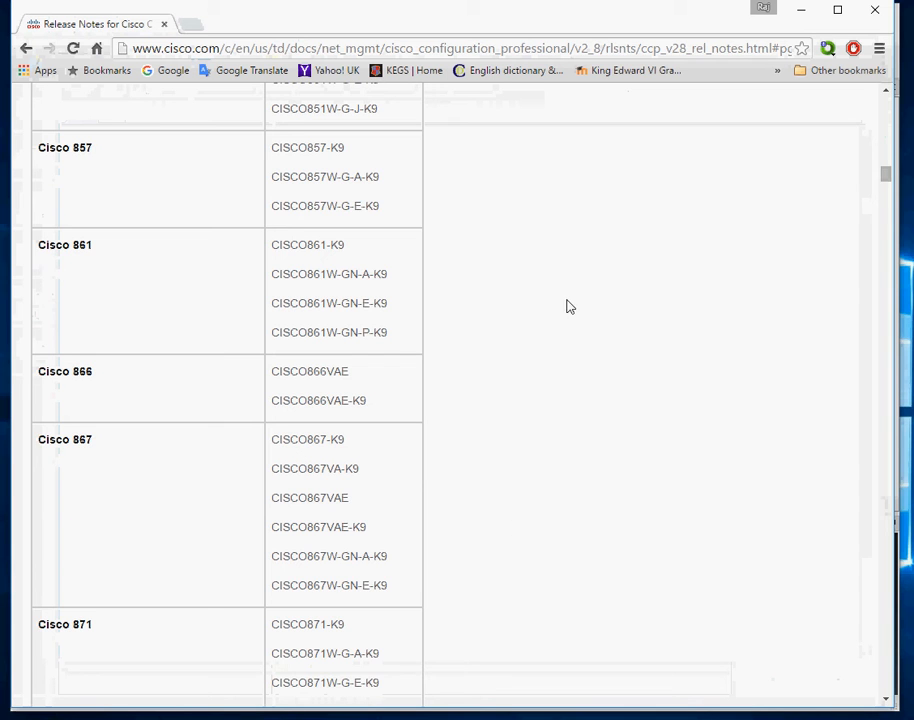
Scroll the Supported Routers table down to the Cisco 881 rows, then minimize Chrome
scroll(565, 371, "up", 10)
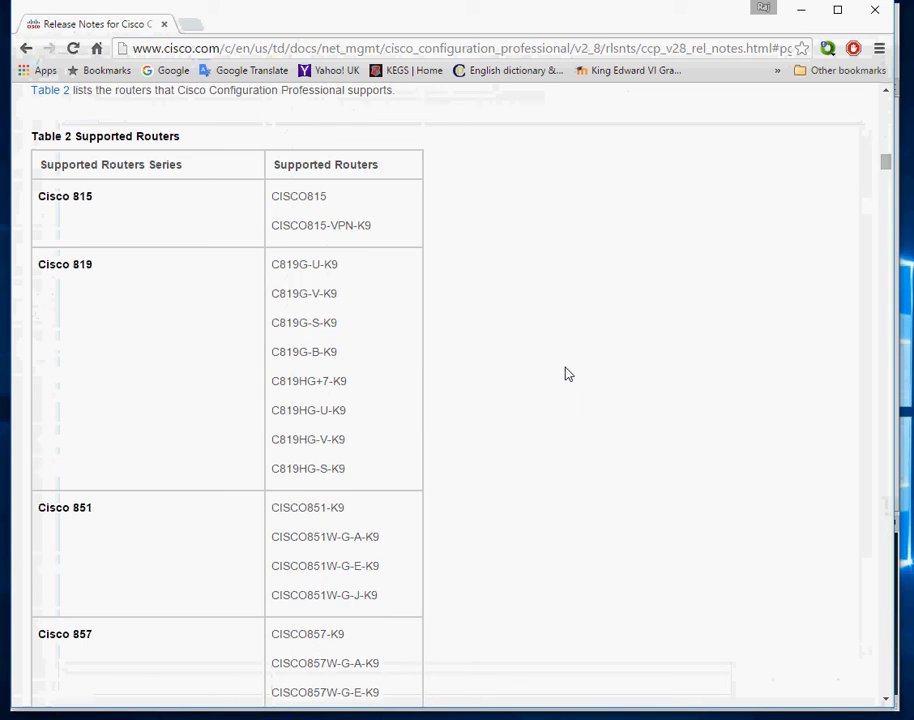
scroll(566, 374, "down", 15)
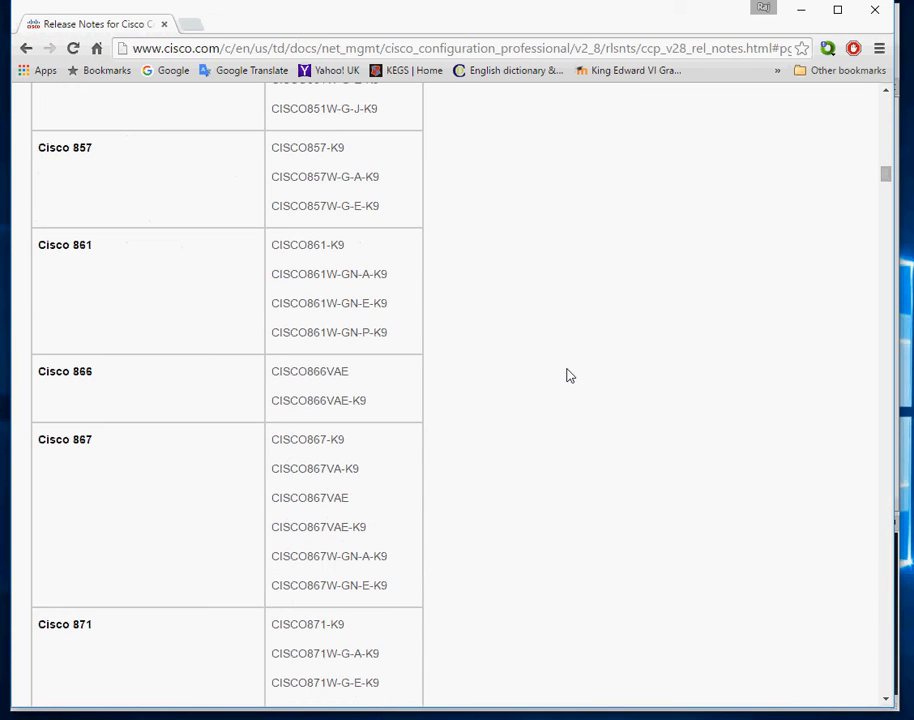
scroll(566, 375, "down", 5)
scroll(566, 375, "up", 3)
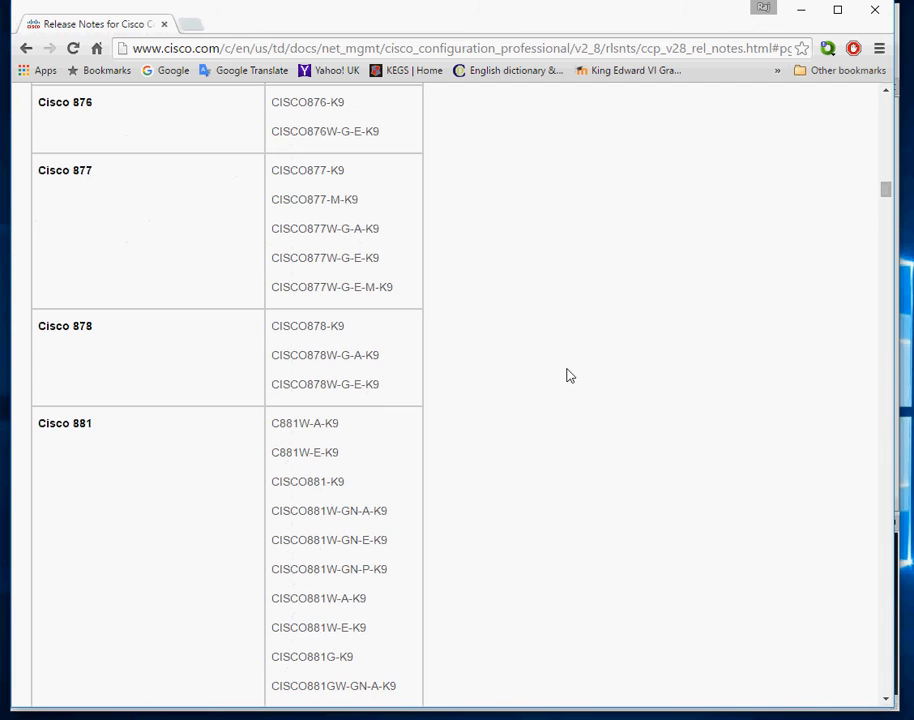
scroll(537, 318, "down", 3)
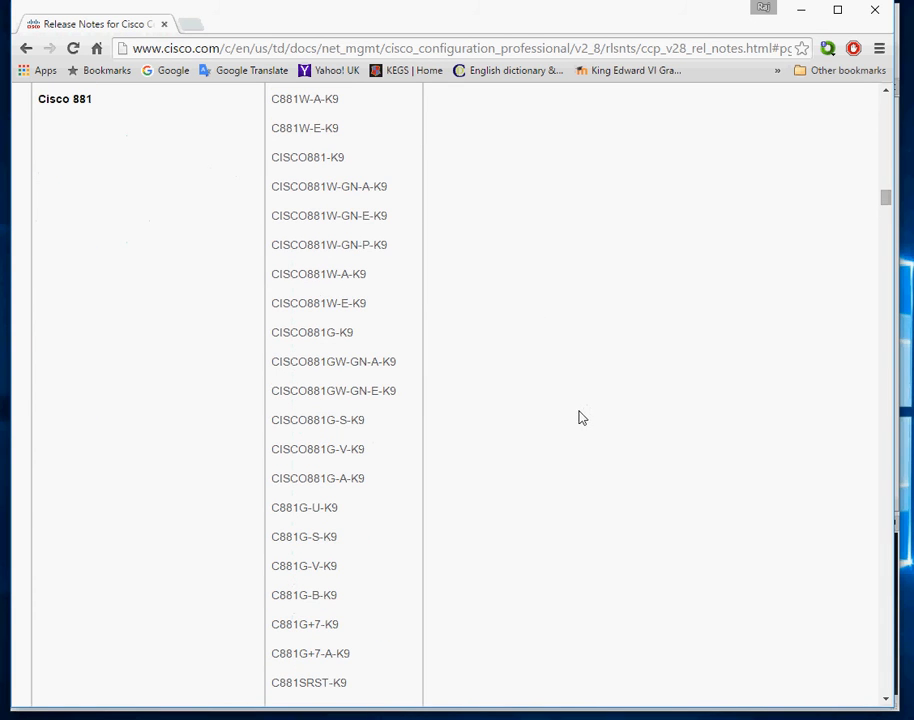
left_click(801, 10)
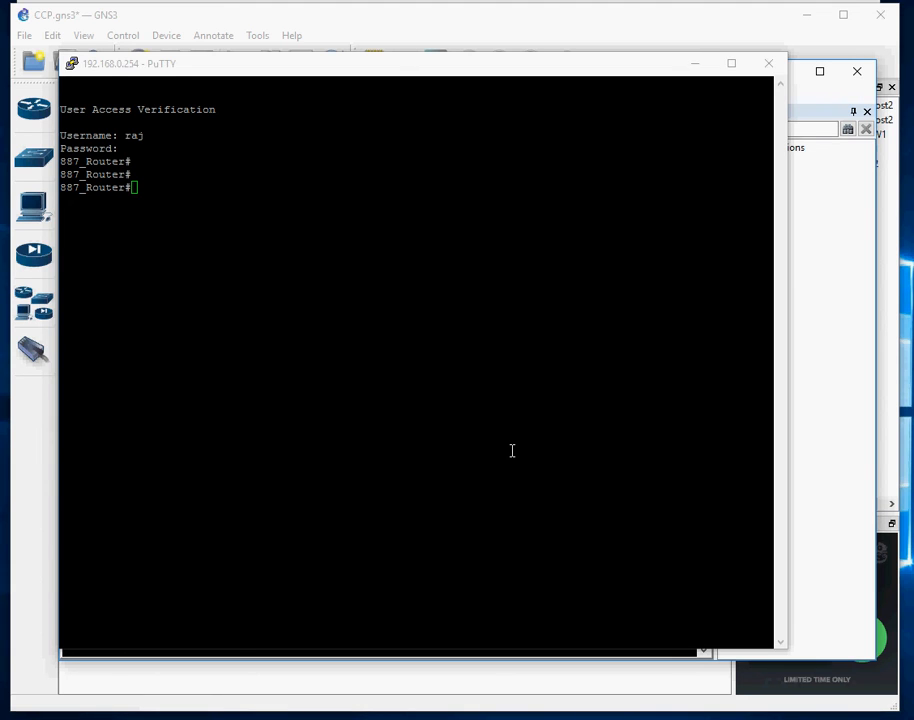
Run 'show ip interface brief' and highlight the Vlan1 row at 192.168.0.254
left_click(555, 300)
type("sh ip int ")
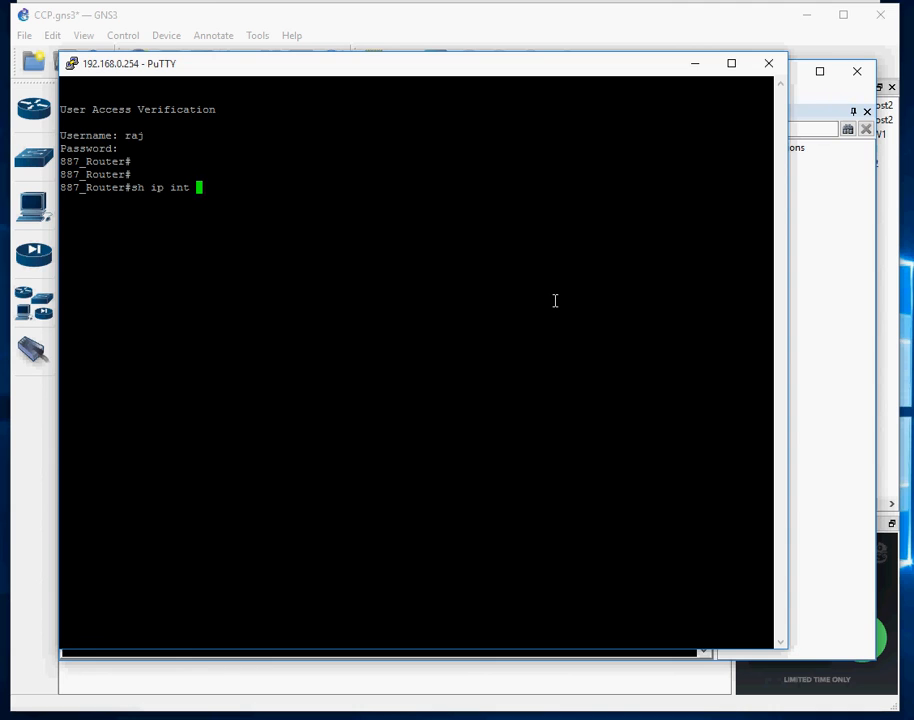
type("bri")
key("Tab")
key("Return")
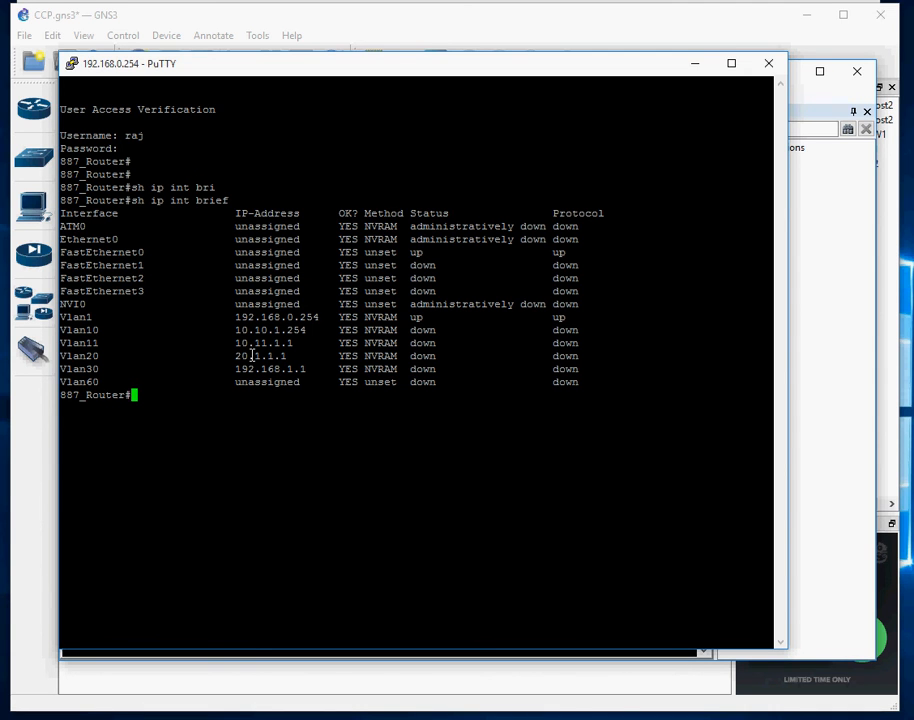
left_click_drag(62, 318, 585, 316)
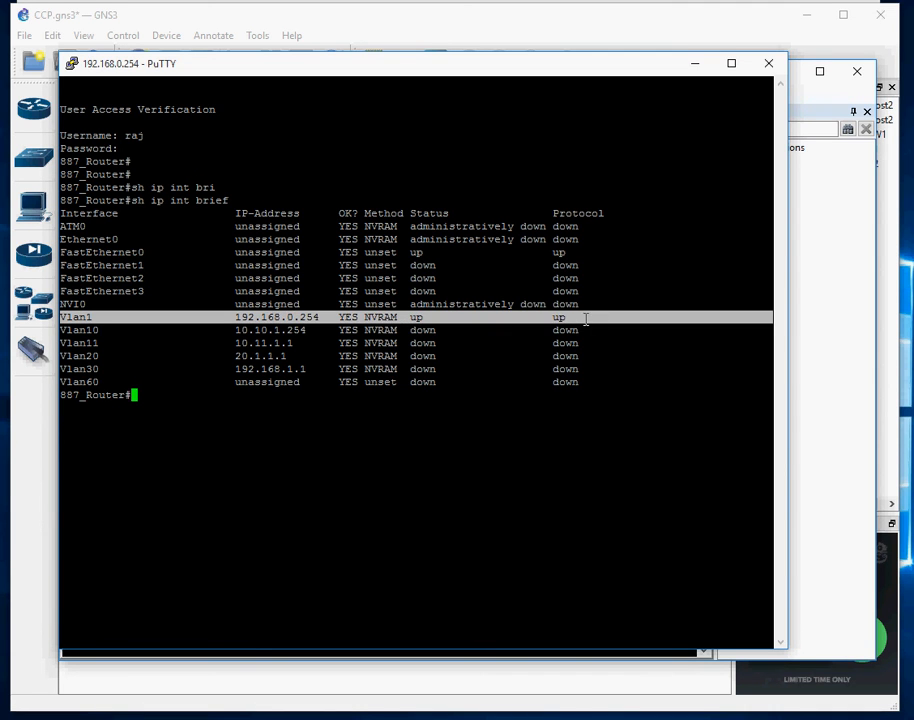
key("Return")
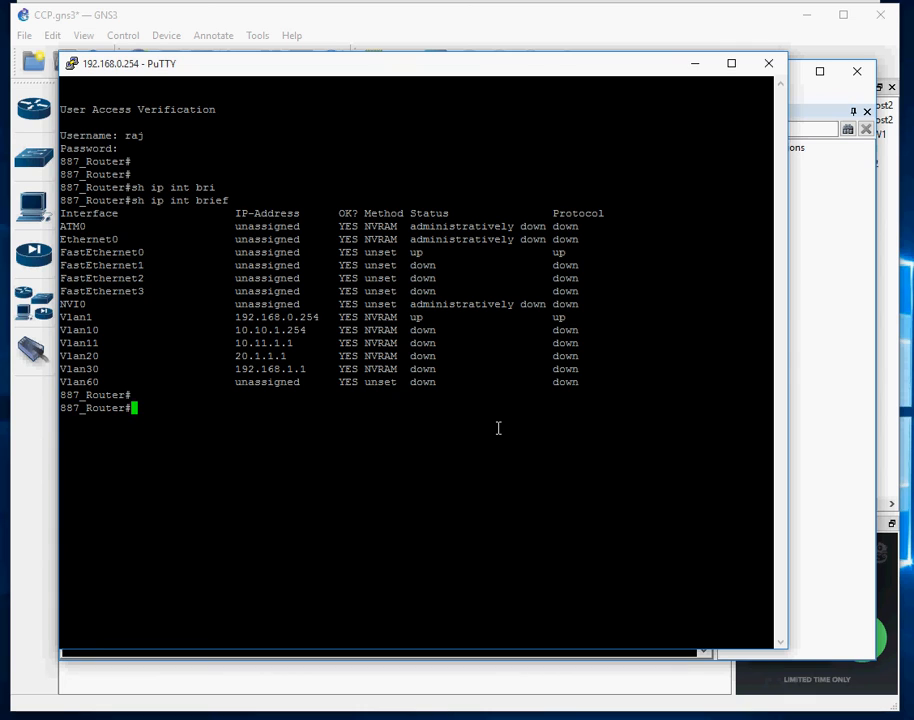
Enter global configuration mode and enable the HTTP server with 'ip http server'
type("conf t")
key("Return")
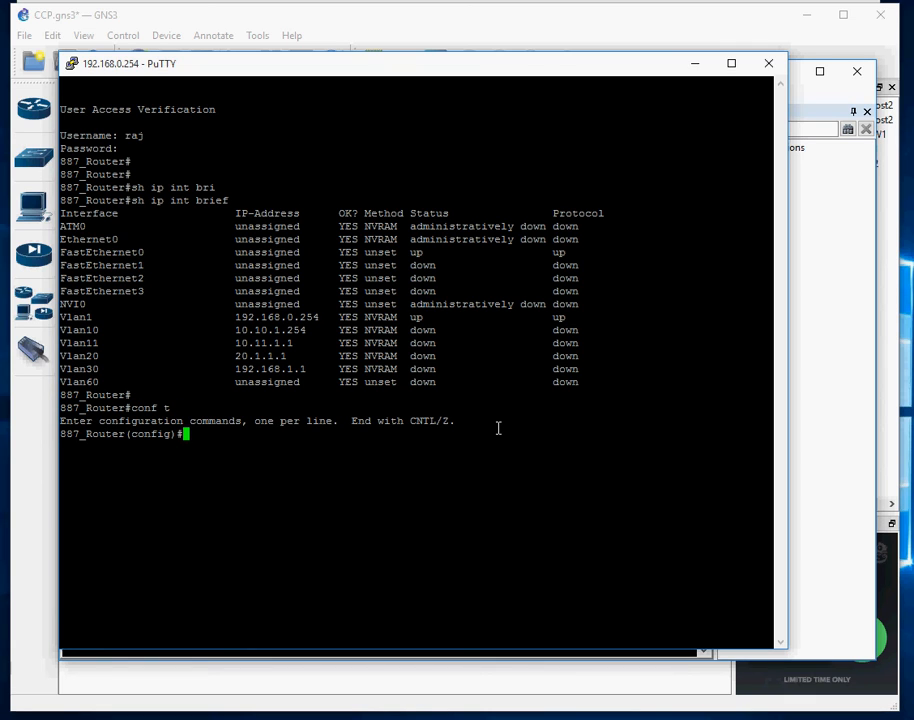
type("ip http")
key("Tab")
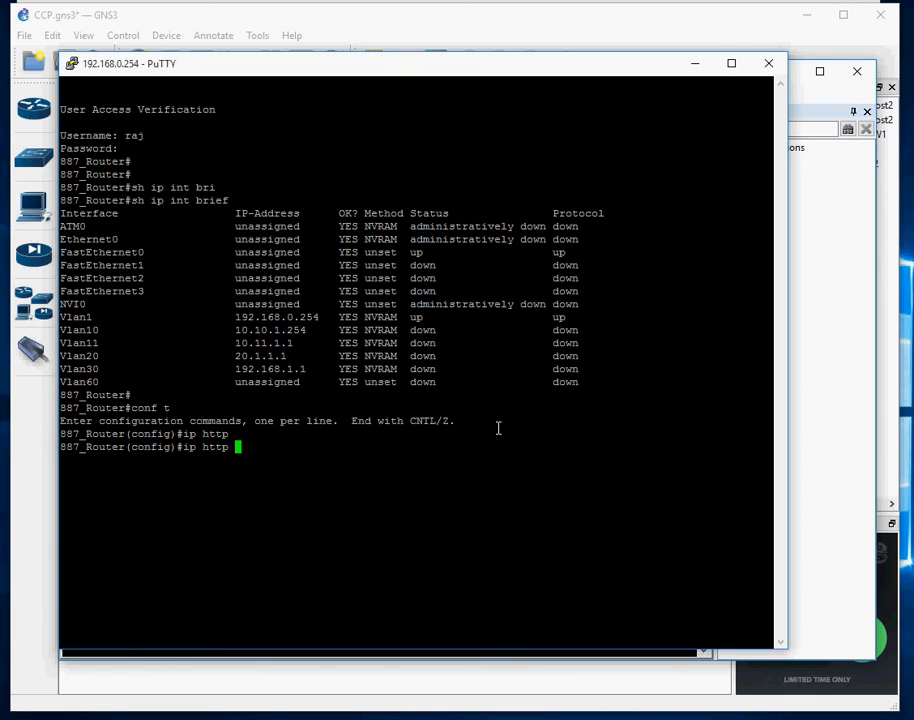
type("se")
key("Tab")
key("Return")
key("Up")
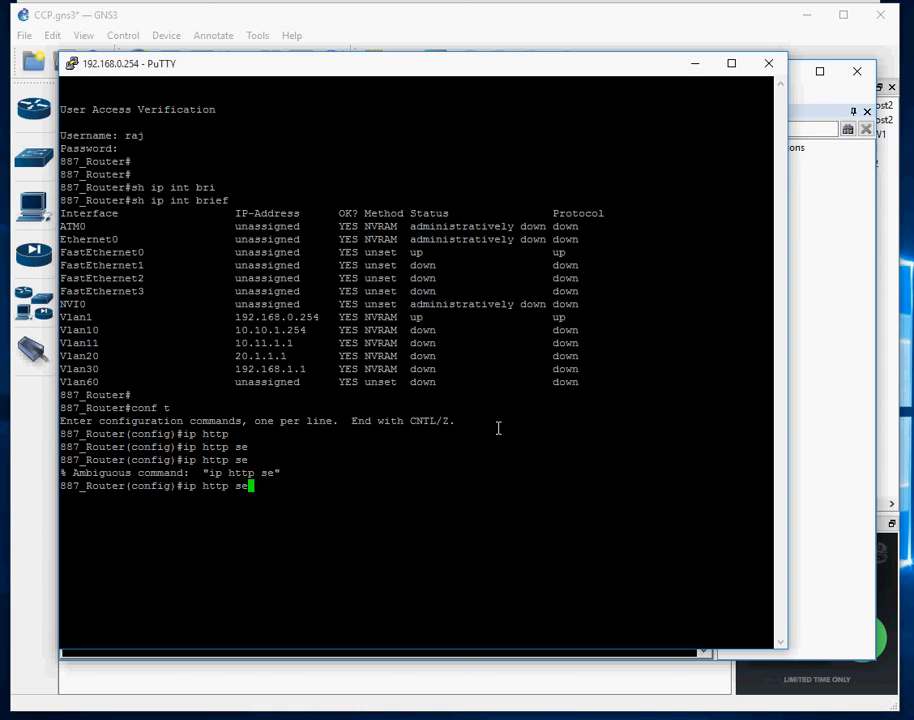
type("r")
key("Tab")
key("Return")
Enable the HTTPS server with 'ip http secure-server'
type("i")
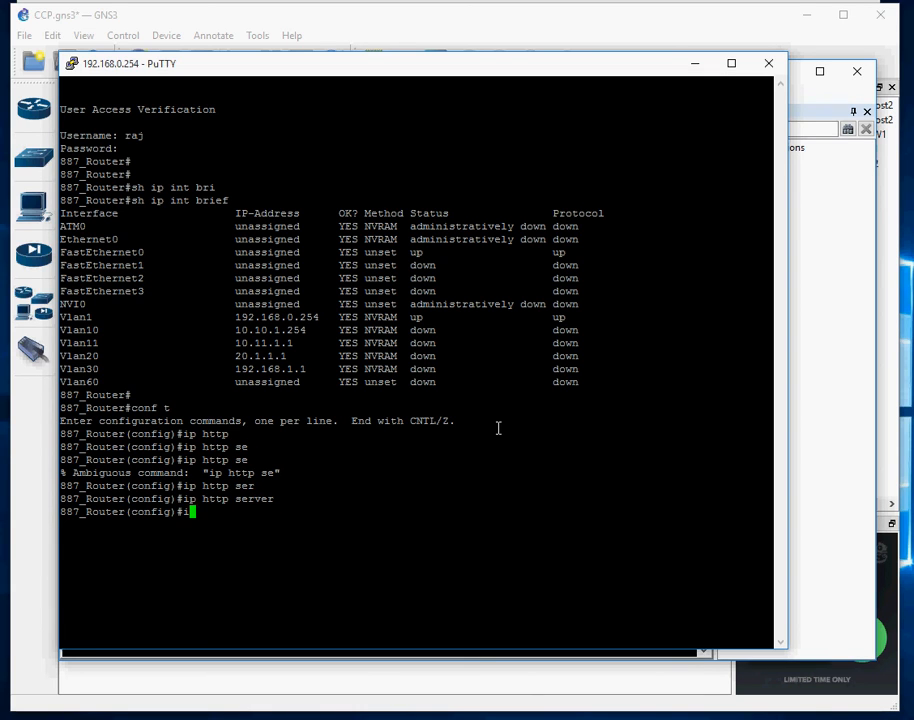
type("p http sec")
key("Tab")
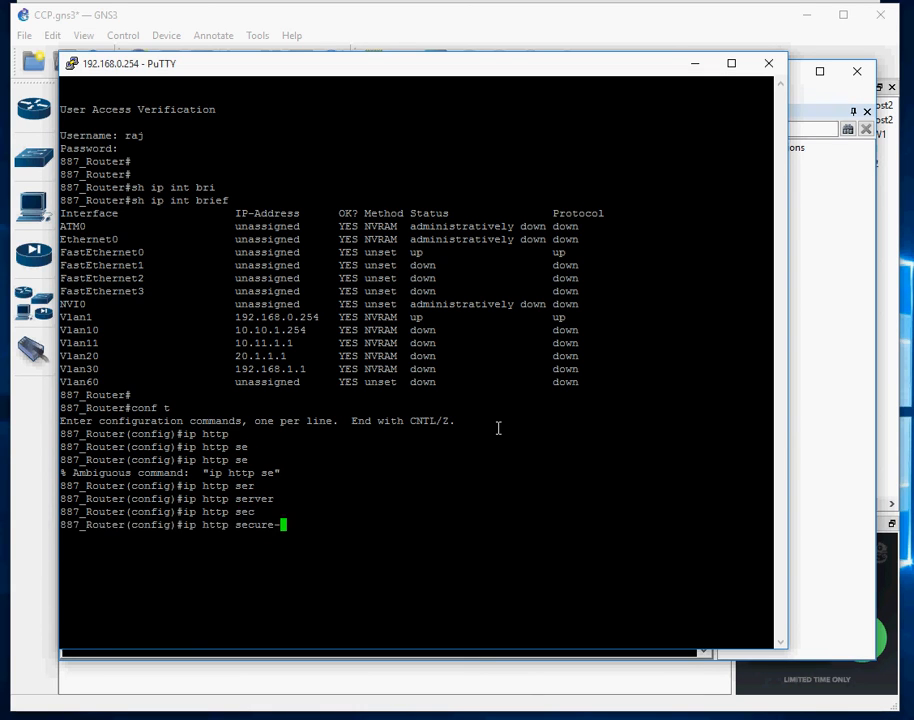
type("s")
key("Tab")
key("Return")
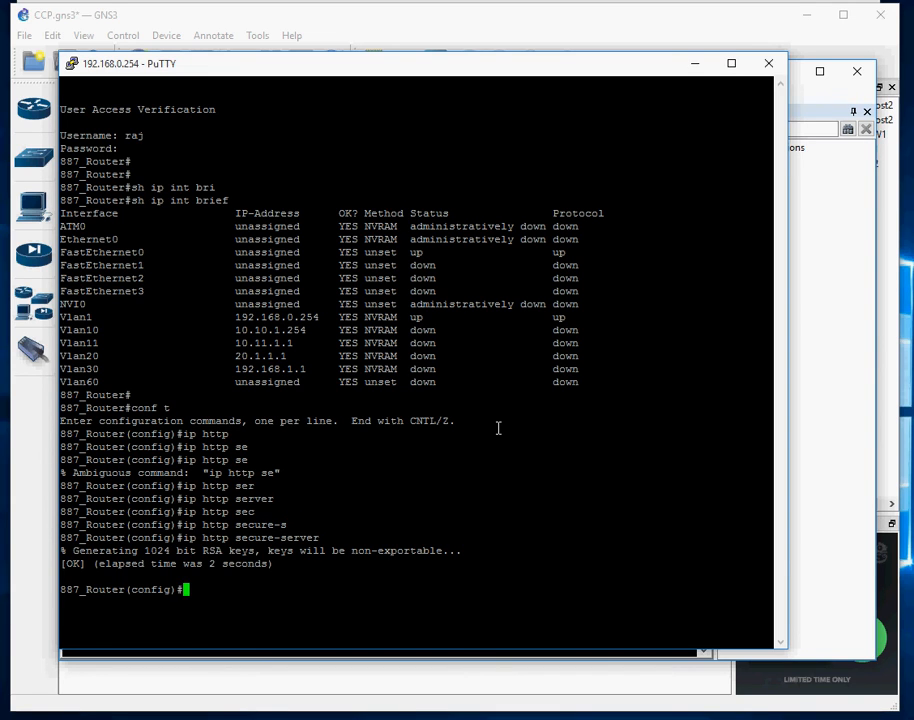
key("Return")
key("Return")
Create user admin with privilege 15 and a password
type("user")
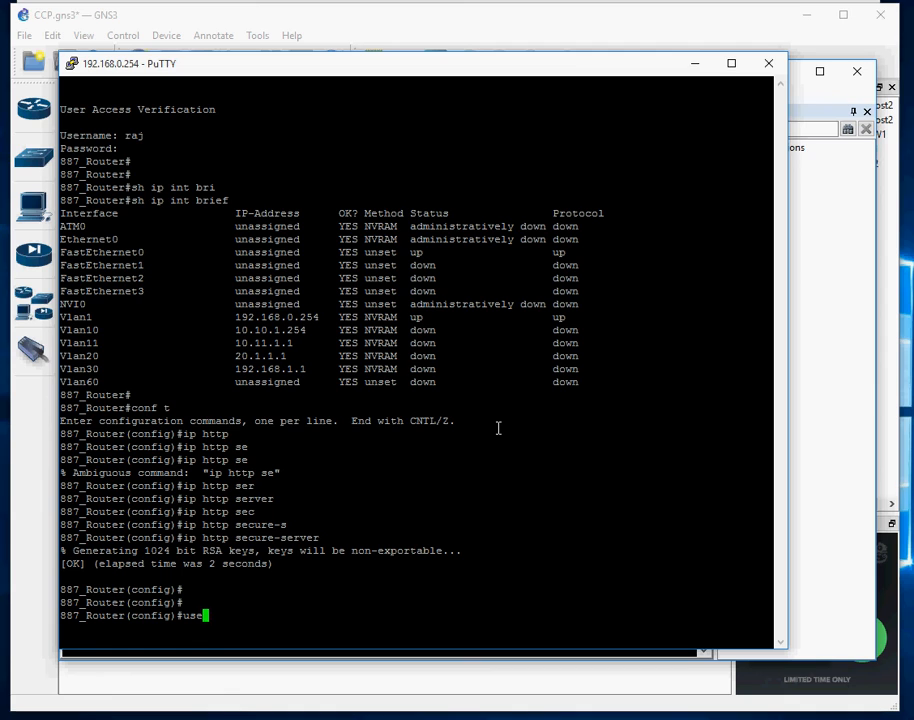
key("Tab")
type("n")
key("Tab")
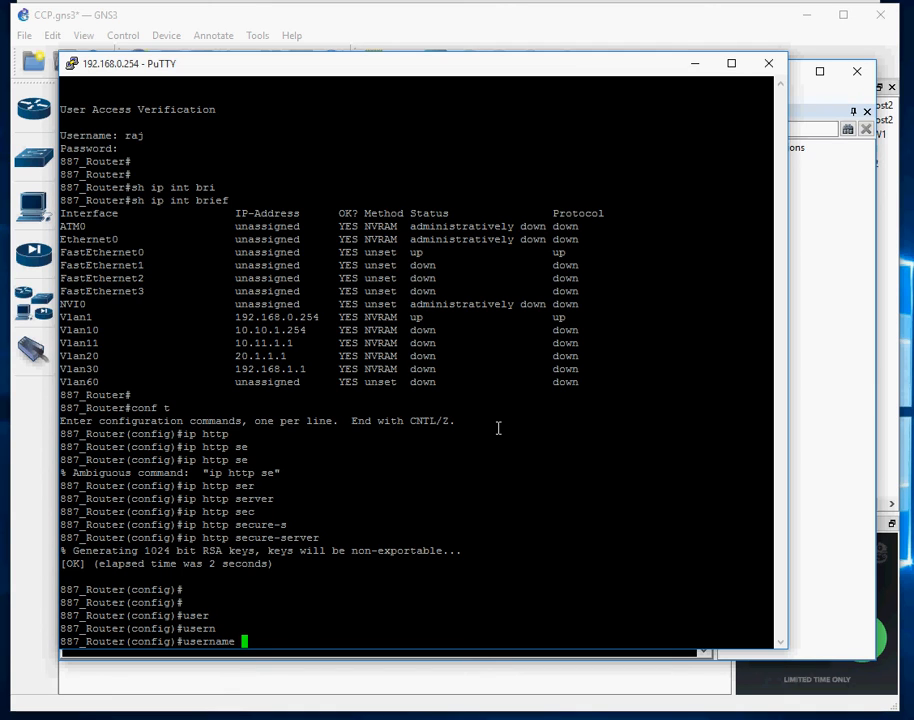
type("admin pr")
key("Tab")
type("1")
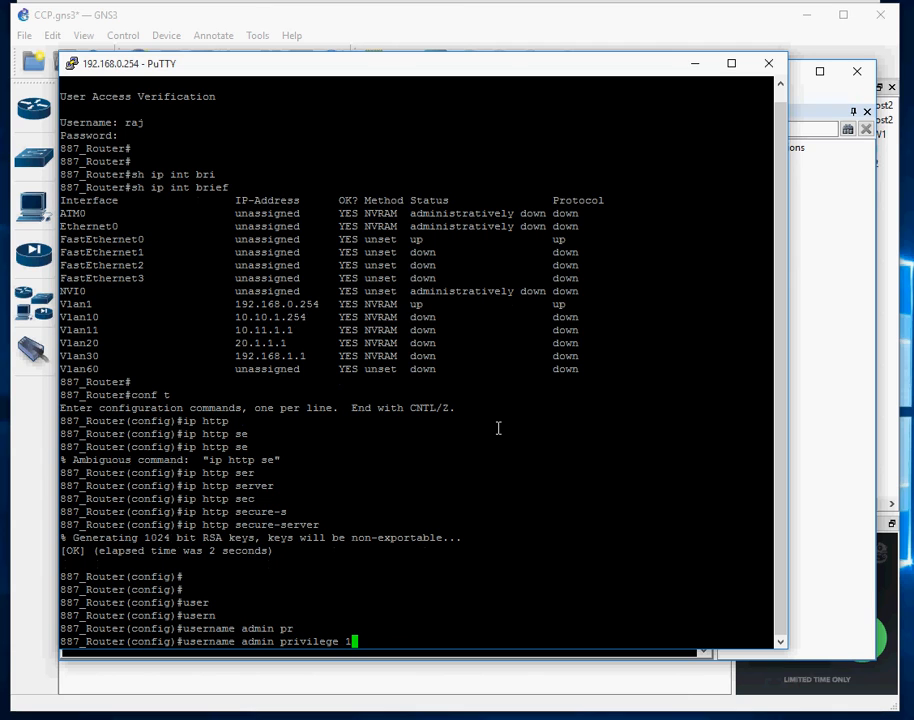
type("5 pas")
key("Tab")
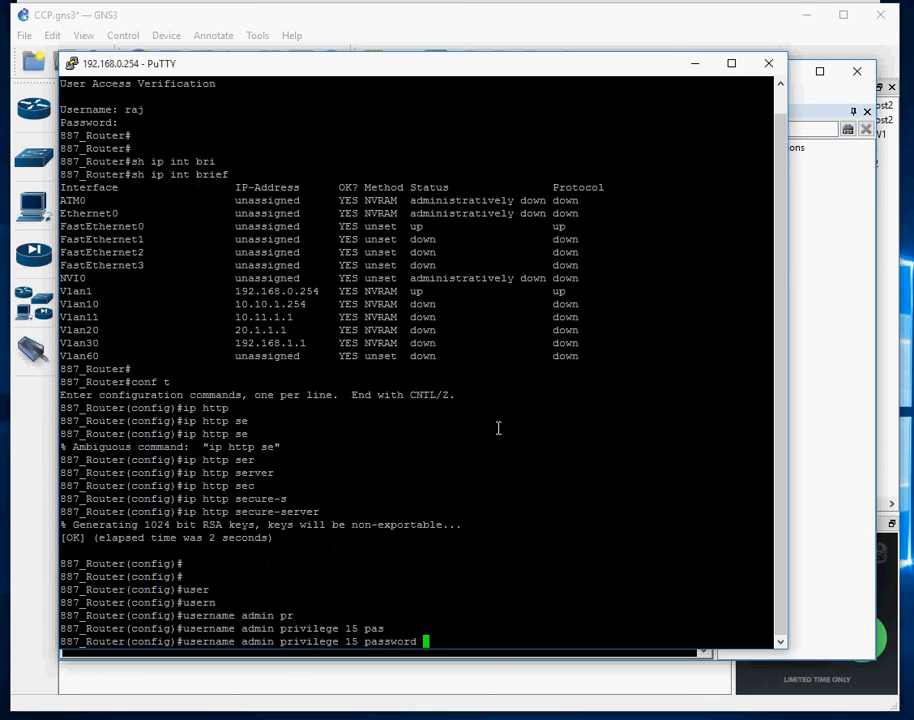
type("cisco")
key("BackSpace")
key("BackSpace")
type("co")
key("Return")
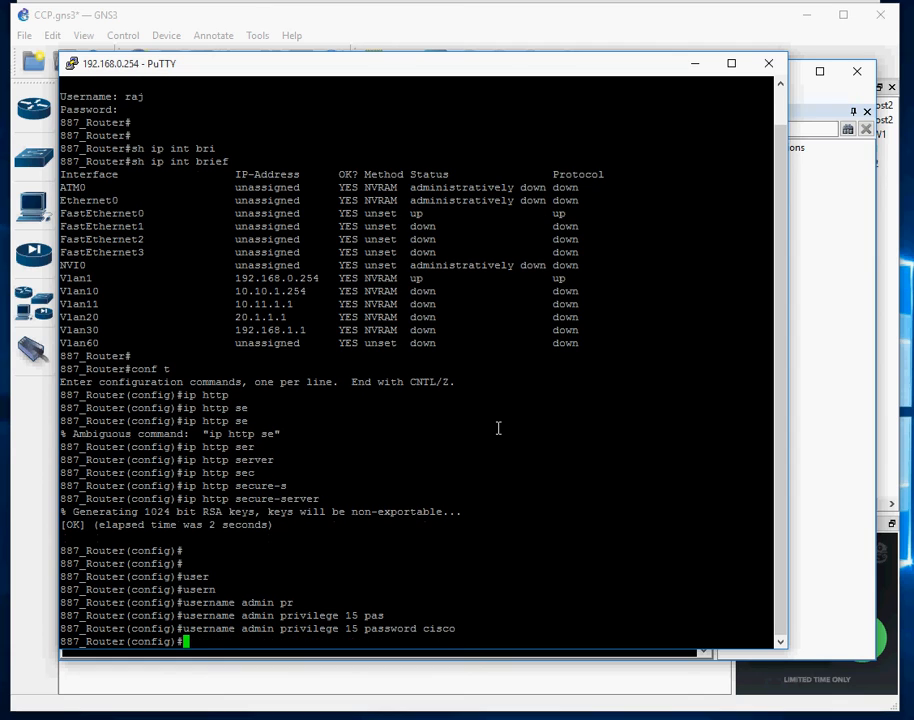
Set 'login local' on line vty 0 4
type("line vty 0 4")
key("Return")
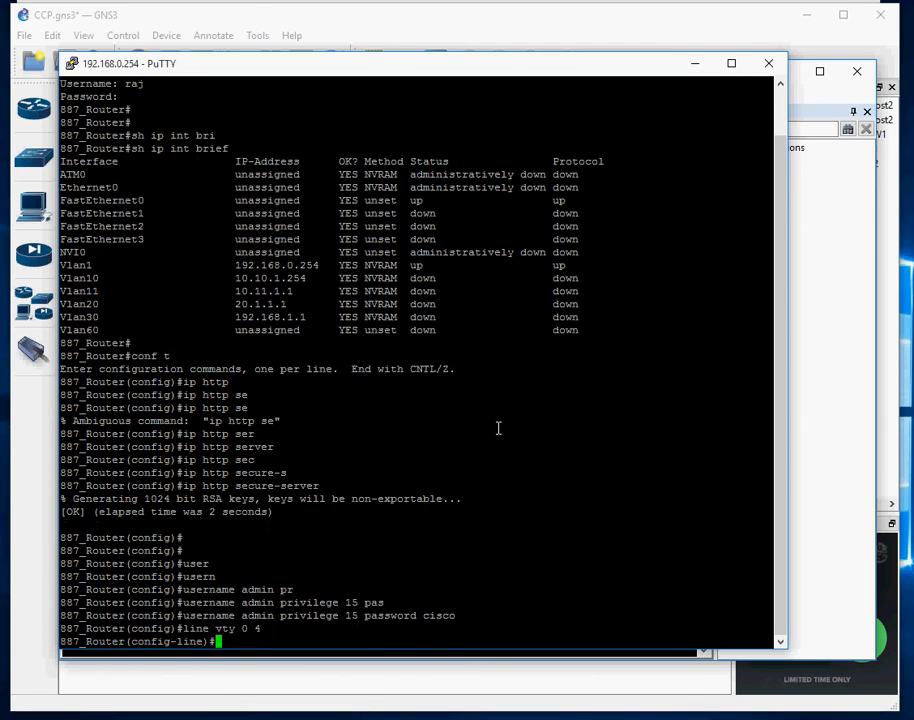
type("login")
key("Return")
key("Up")
type("lo")
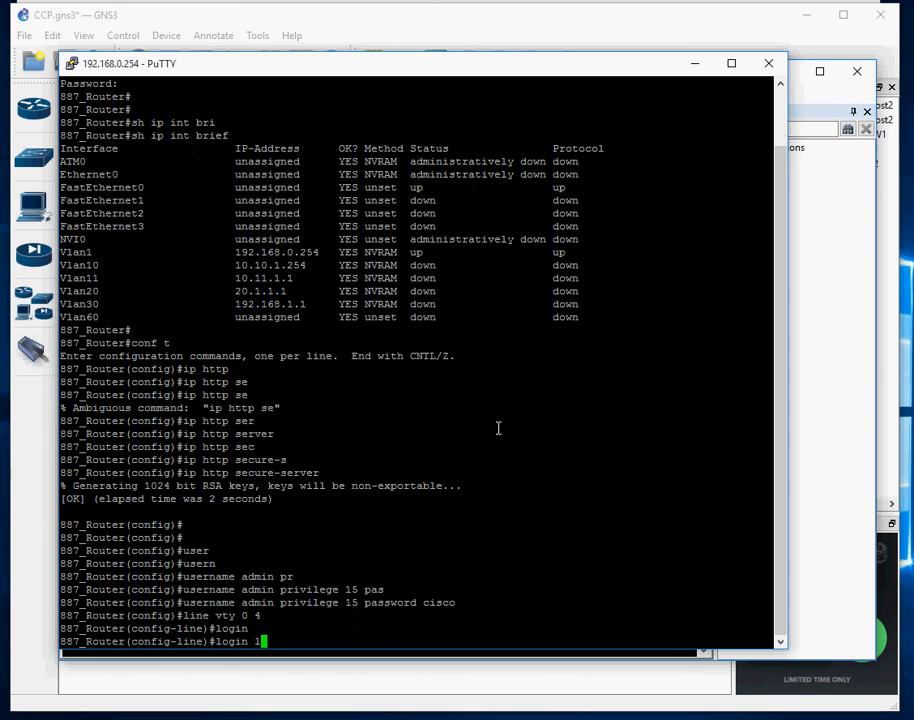
type("c")
key("Return")
key("Up")
type("al")
key("Return")
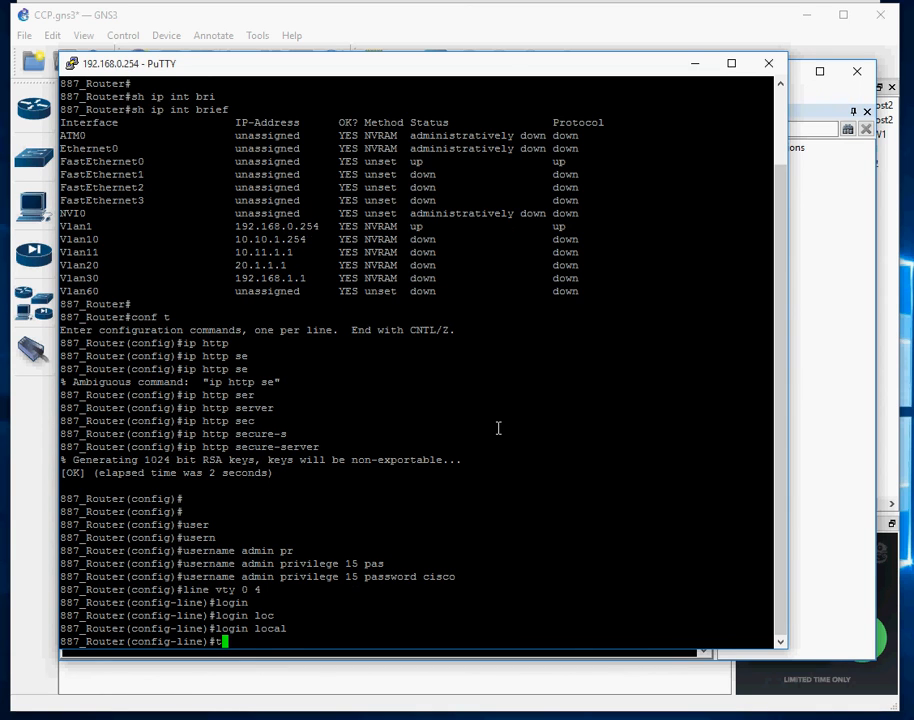
Allow 'transport input telnet ssh' on the vty lines and exit line configuration
type("tra")
key("Return")
key("Up")
type("nsport in")
key("Return")
key("Up")
type("put ")
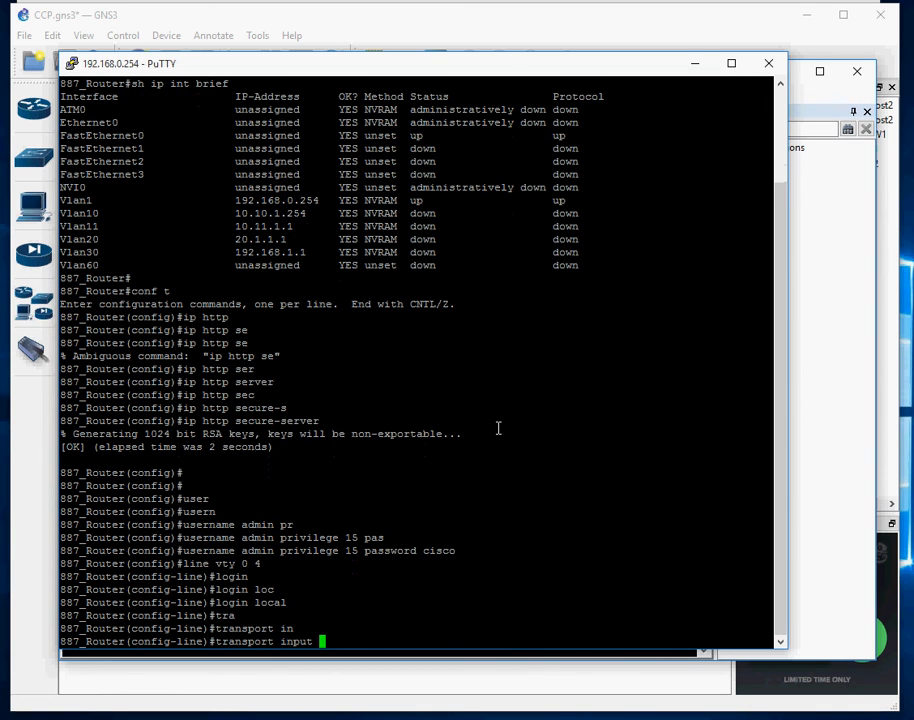
type("t")
key("Return")
key("Up")
type("elnet ss")
key("Return")
key("Up")
type("h")
key("Return")
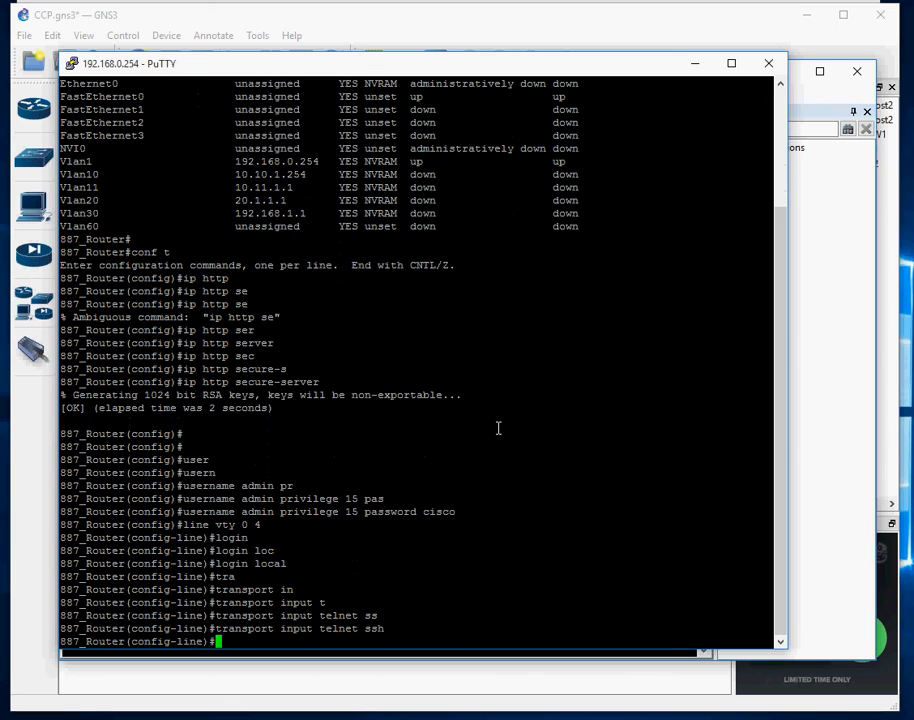
type("exit")
key("Return")
Apply 'ip http authentication local' and leave configuration mode with Ctrl+Z
type("i")
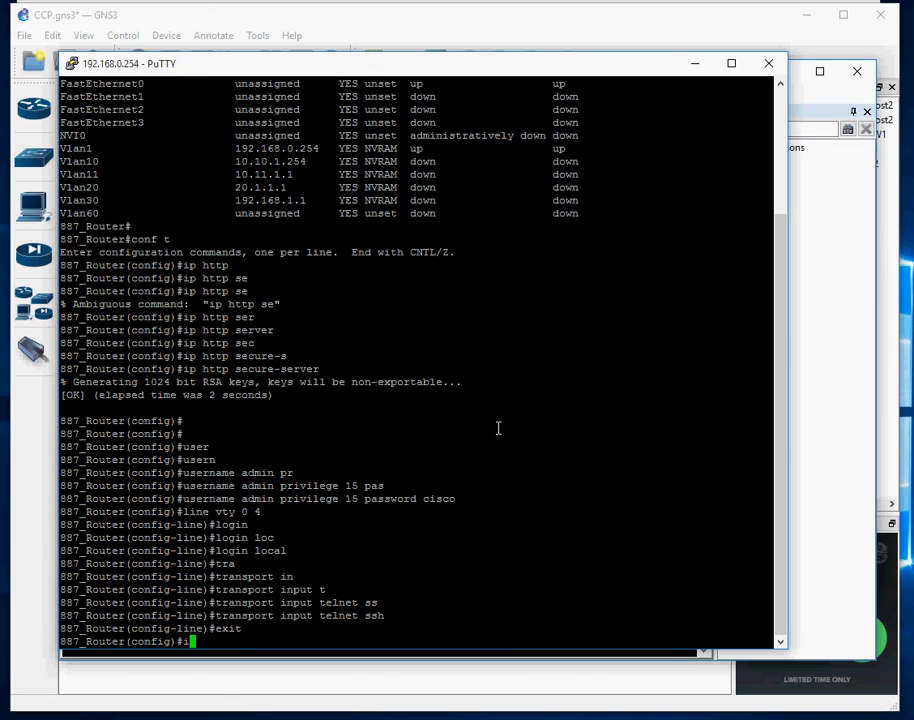
type("p http aut")
key("Tab")
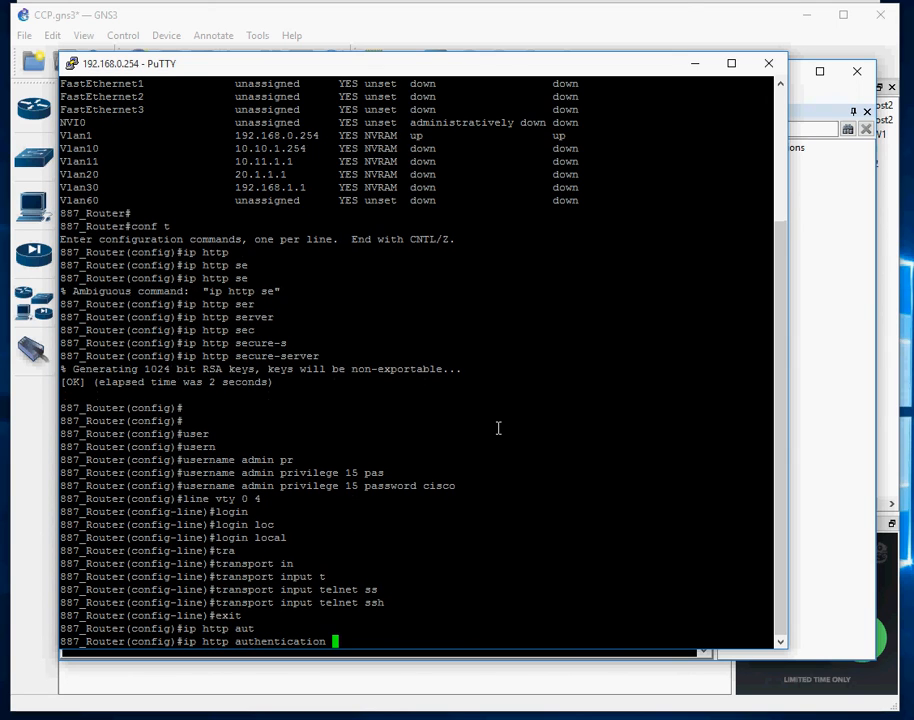
type("lo")
key("Tab")
key("Return")
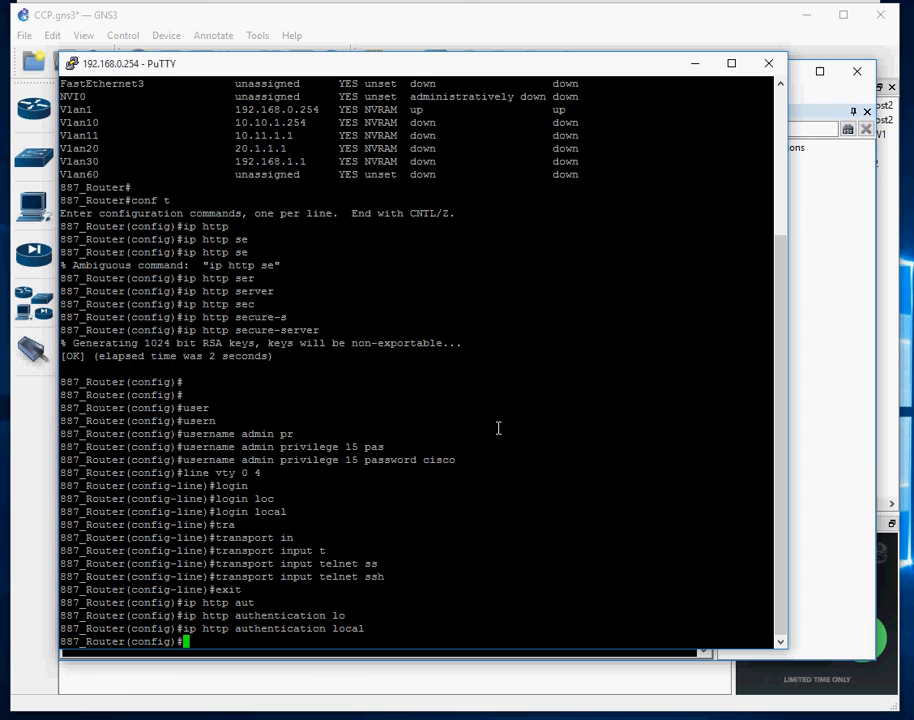
key("ctrl+z")
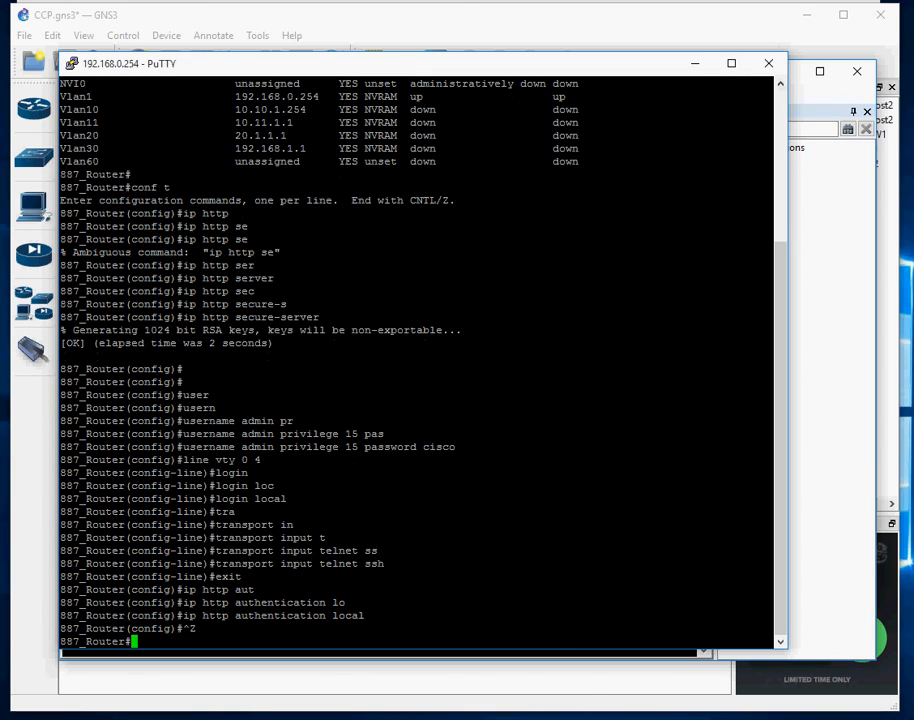
Add 192.168.0.254 to the community with user admin, its password, and Connect Securely ticked
mouse_move(414, 719)
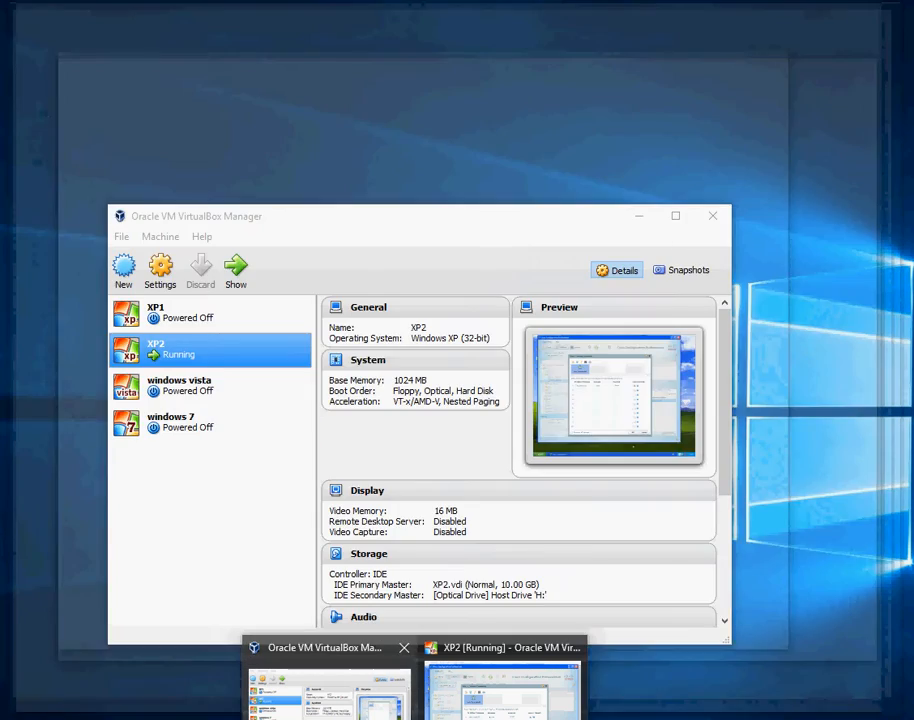
left_click(502, 685)
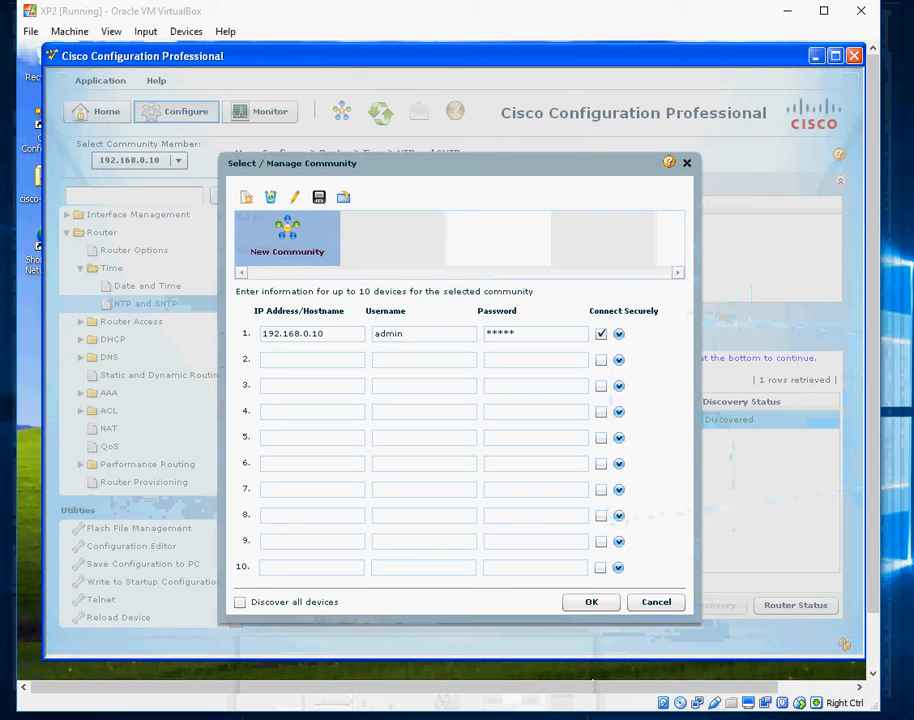
left_click(331, 360)
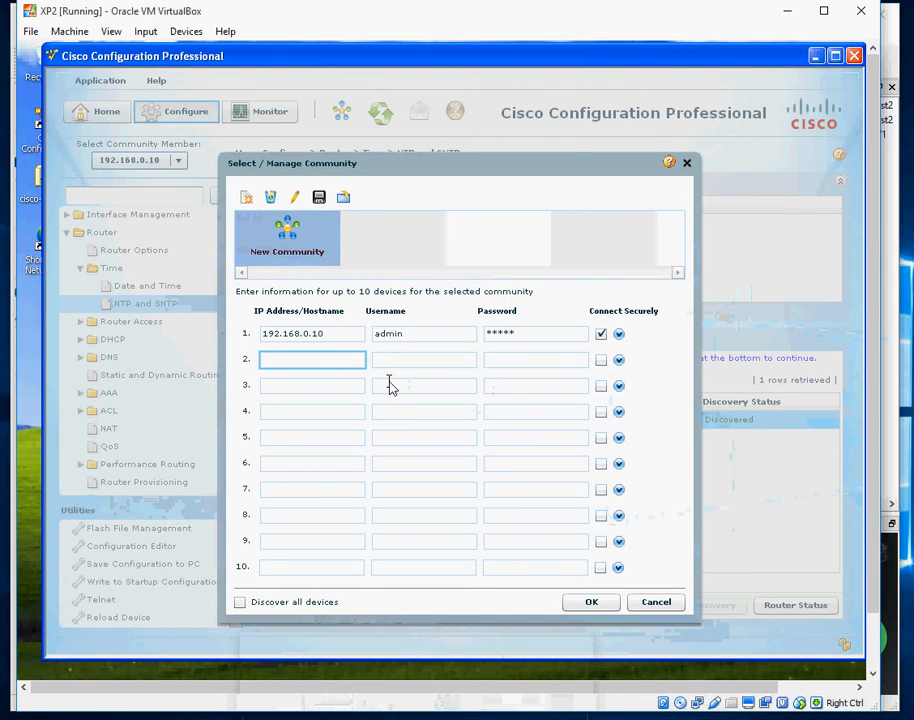
type("192.168")
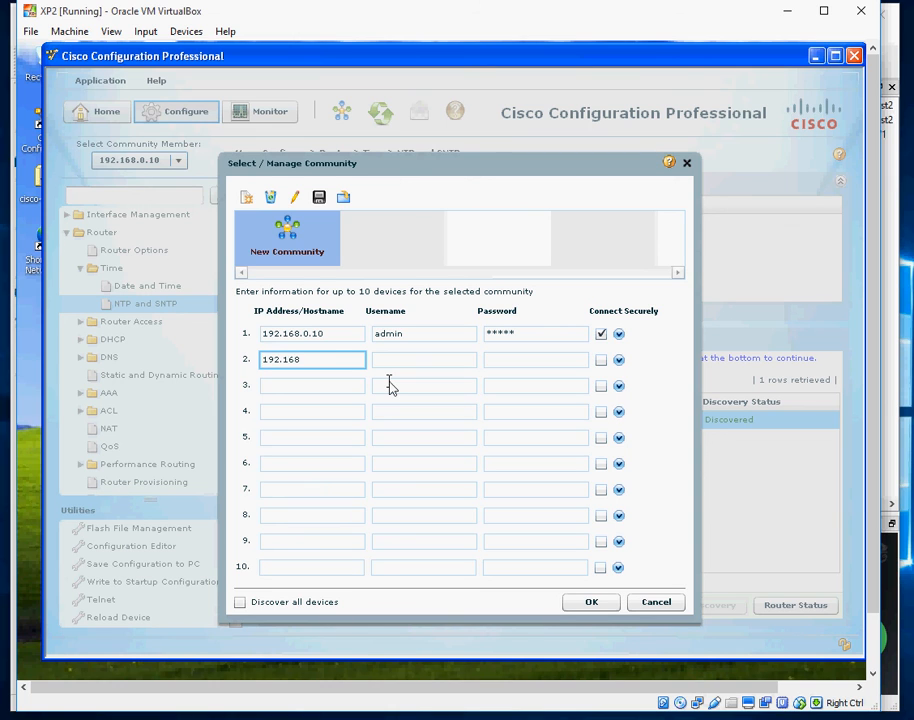
type(".0.254")
key("Tab")
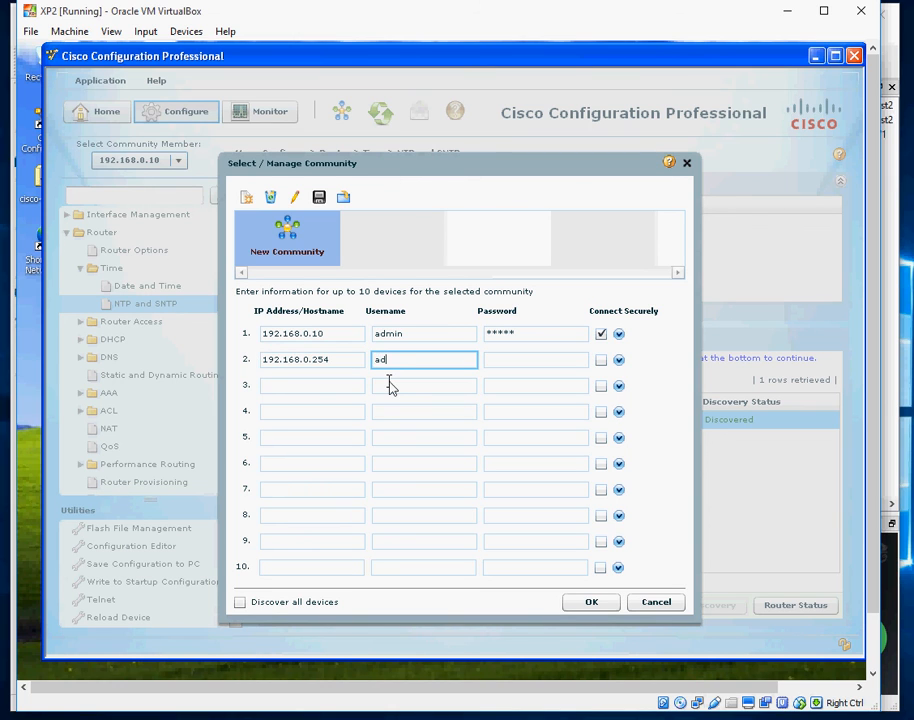
type("admin")
key("Tab")
type("cisc")
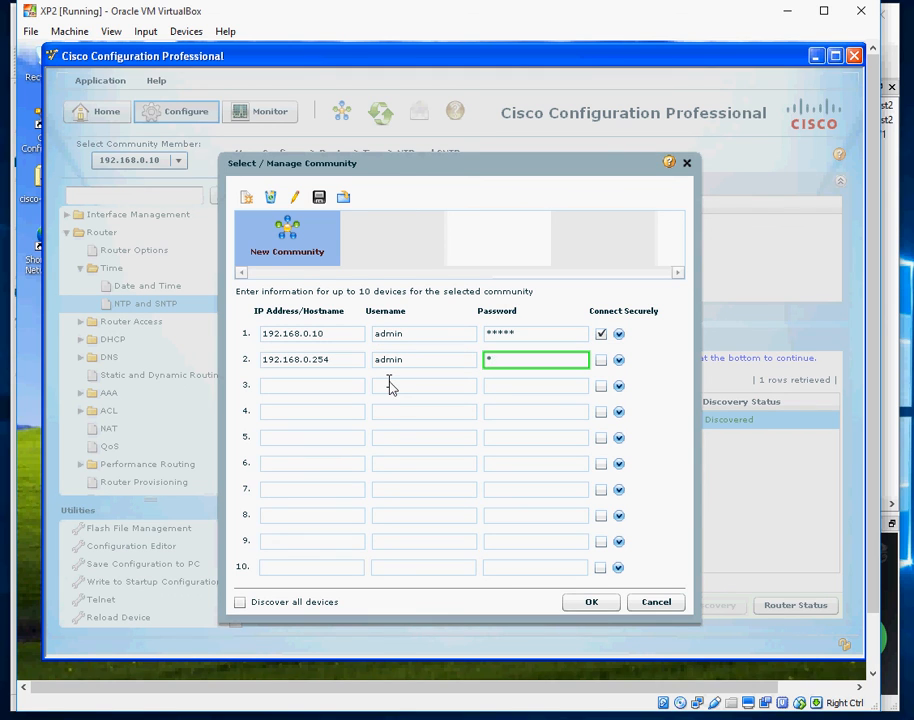
type("o")
left_click(600, 359)
Untick Connect Securely for 192.168.0.10 and save the two-device community
left_click(600, 333)
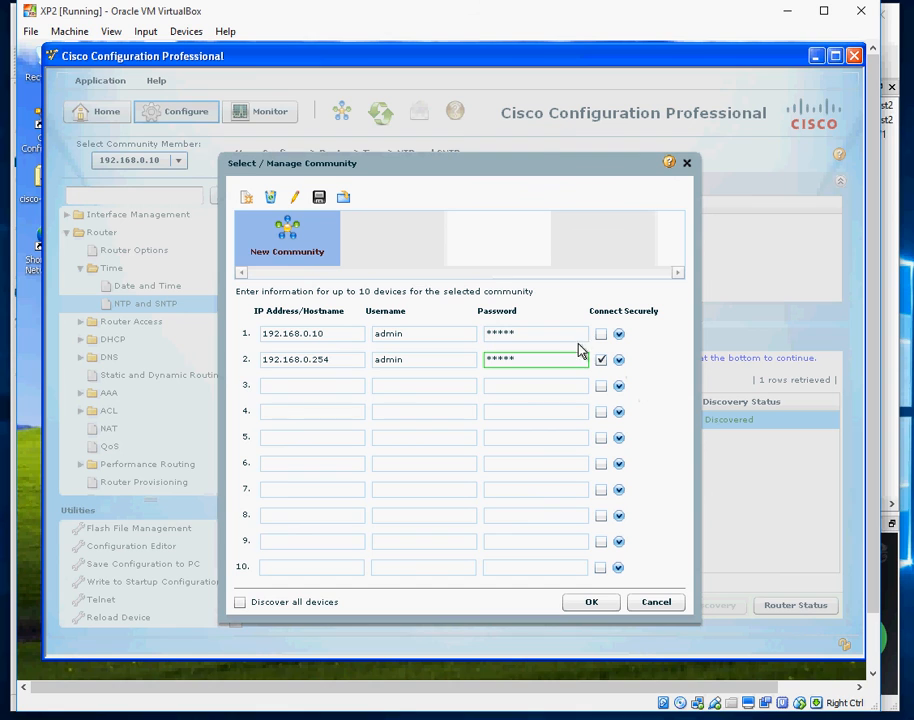
left_click(524, 334)
double_click(500, 335)
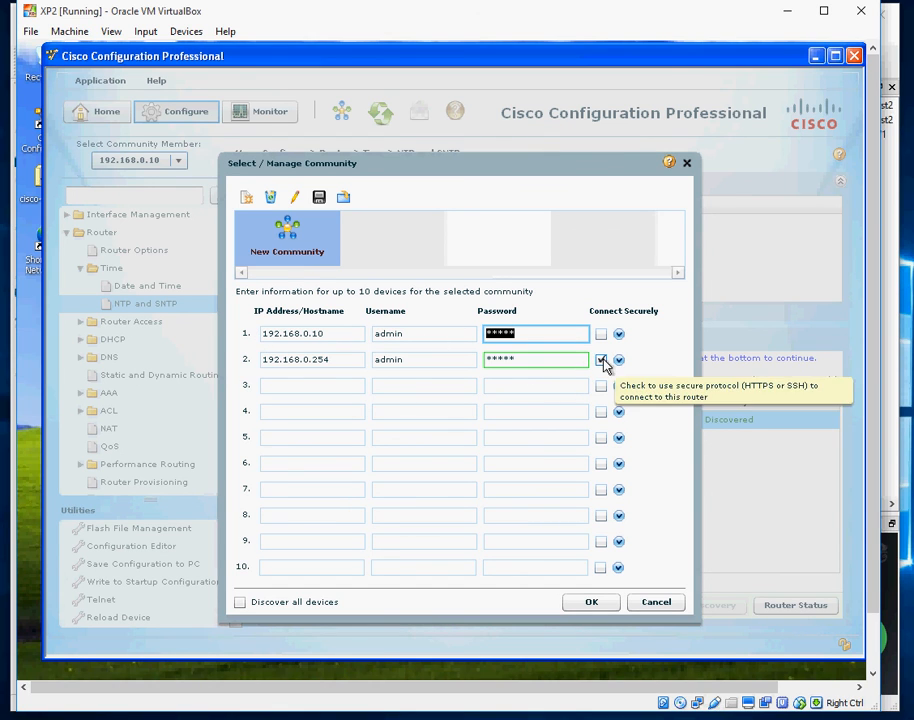
left_click(594, 605)
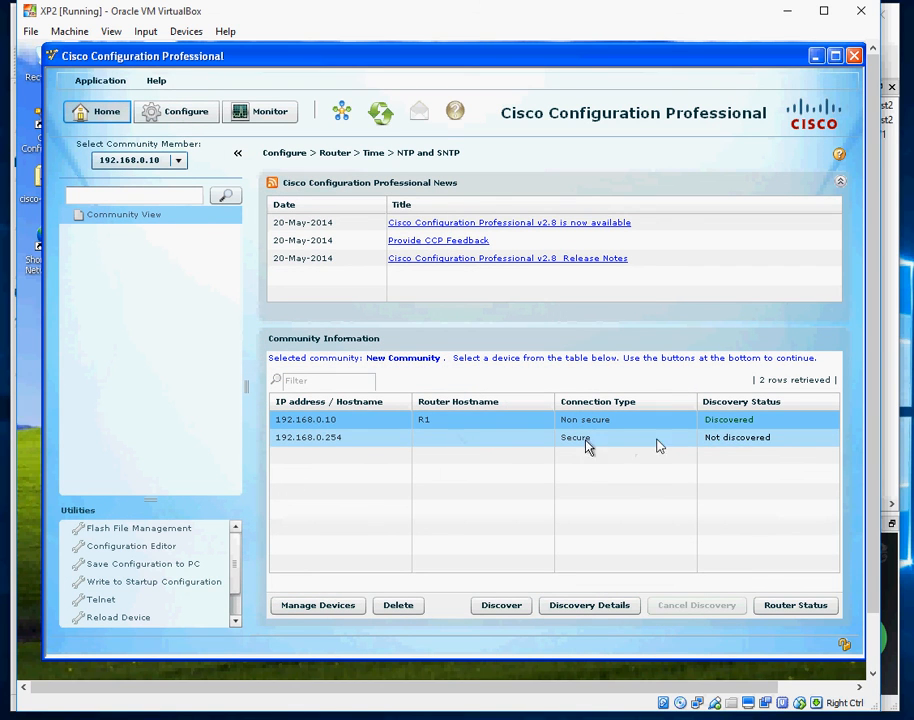
Open Discover, select the 192.168.0.254 row and start its discovery
left_click(501, 605)
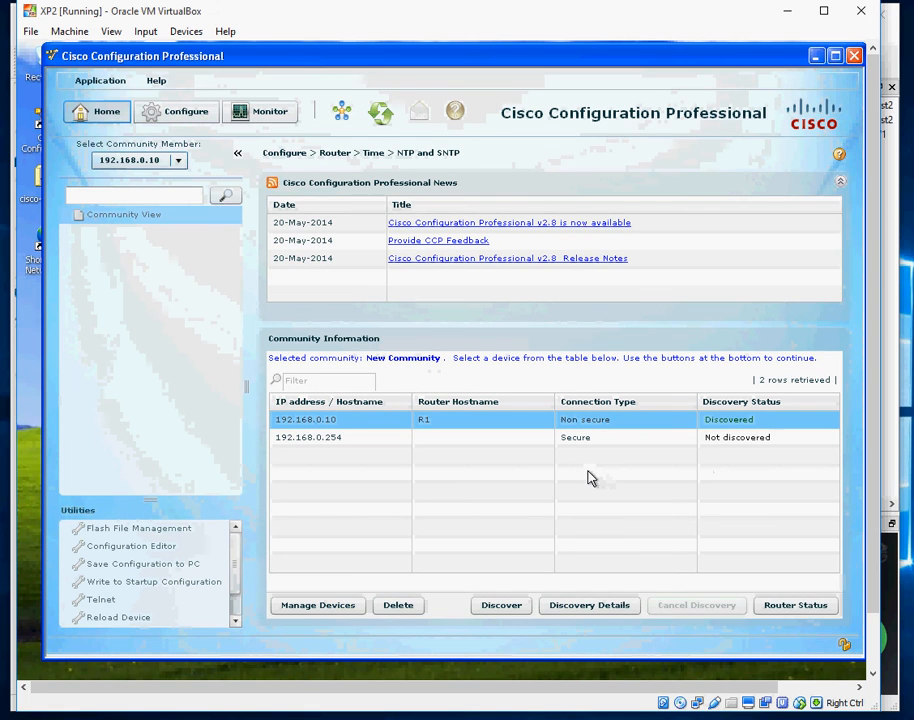
left_click(540, 442)
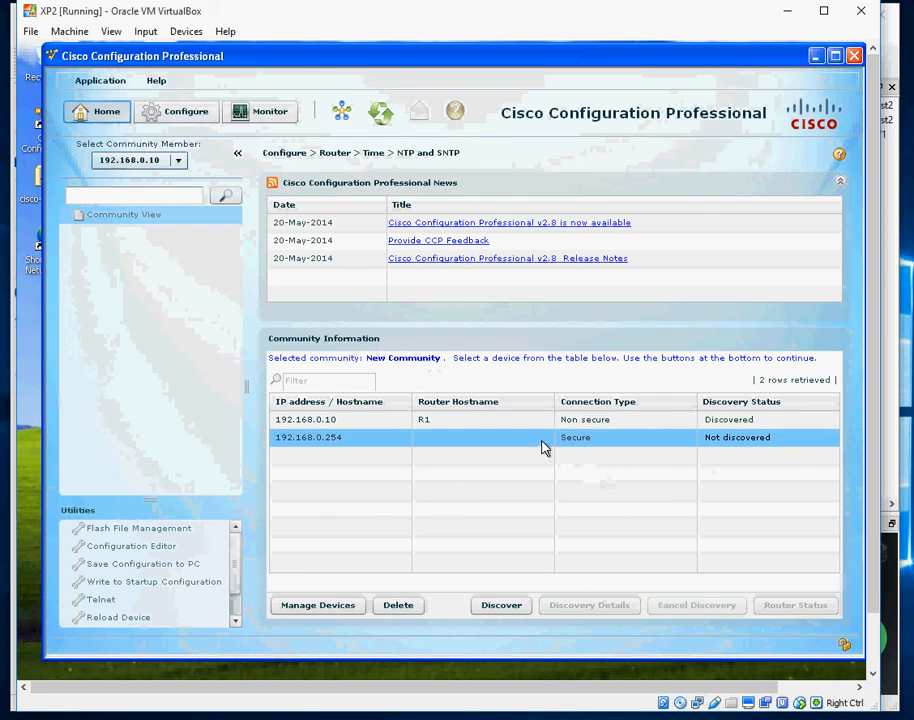
left_click(483, 612)
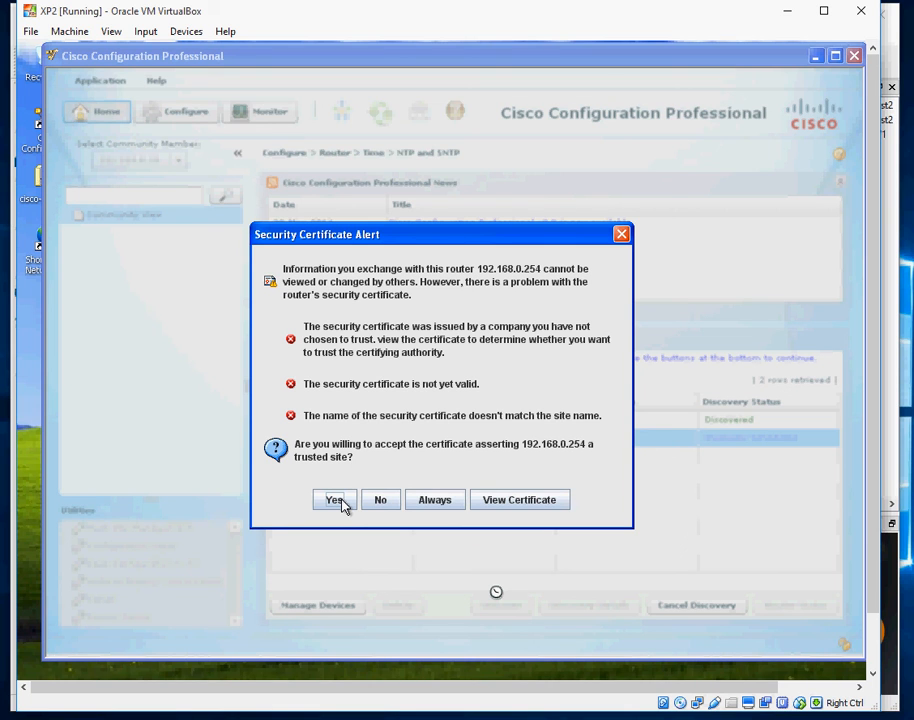
Accept the certificate so 192.168.0.254 is discovered as 887_Router, then open and close Help
left_click(335, 500)
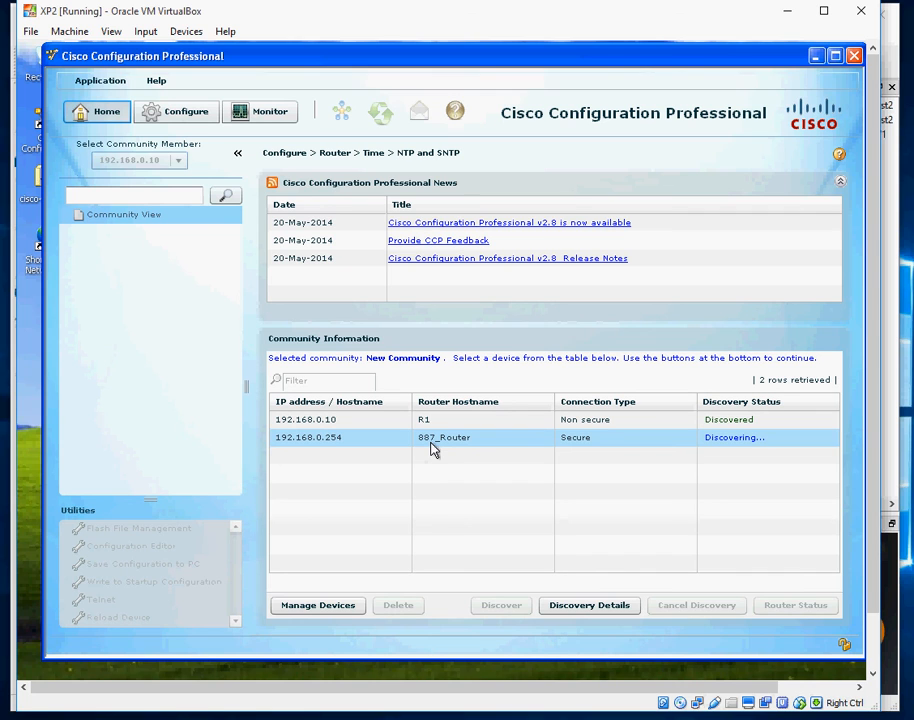
left_click(734, 443)
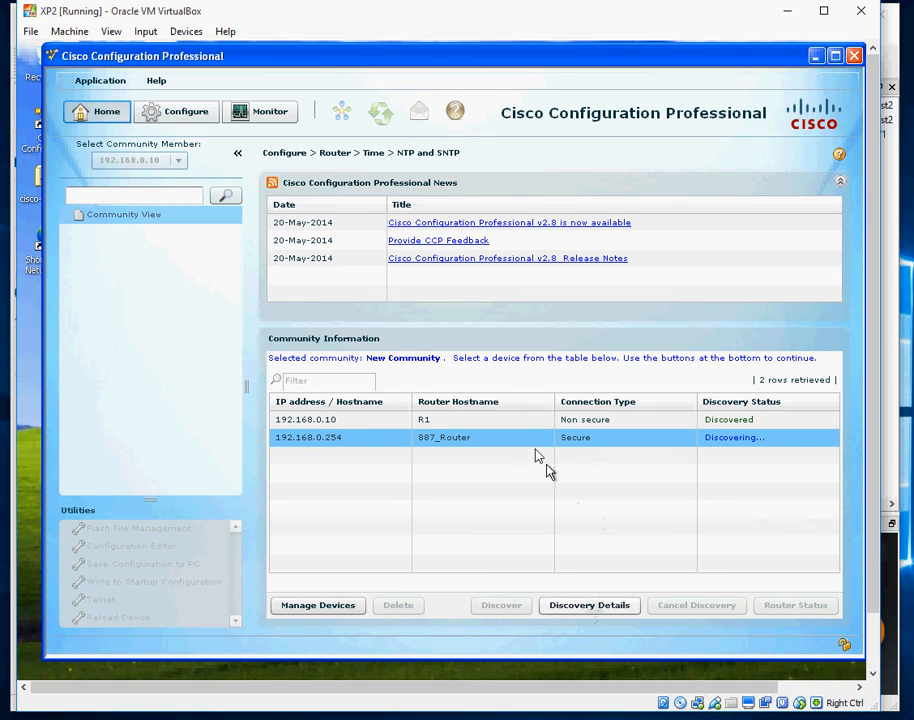
left_click(155, 85)
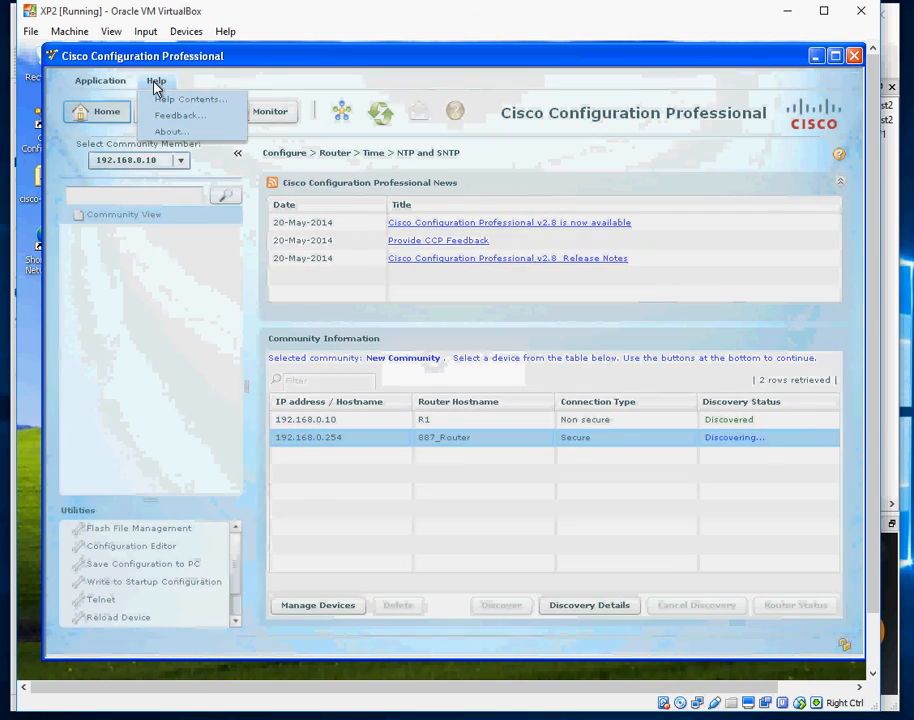
left_click(466, 503)
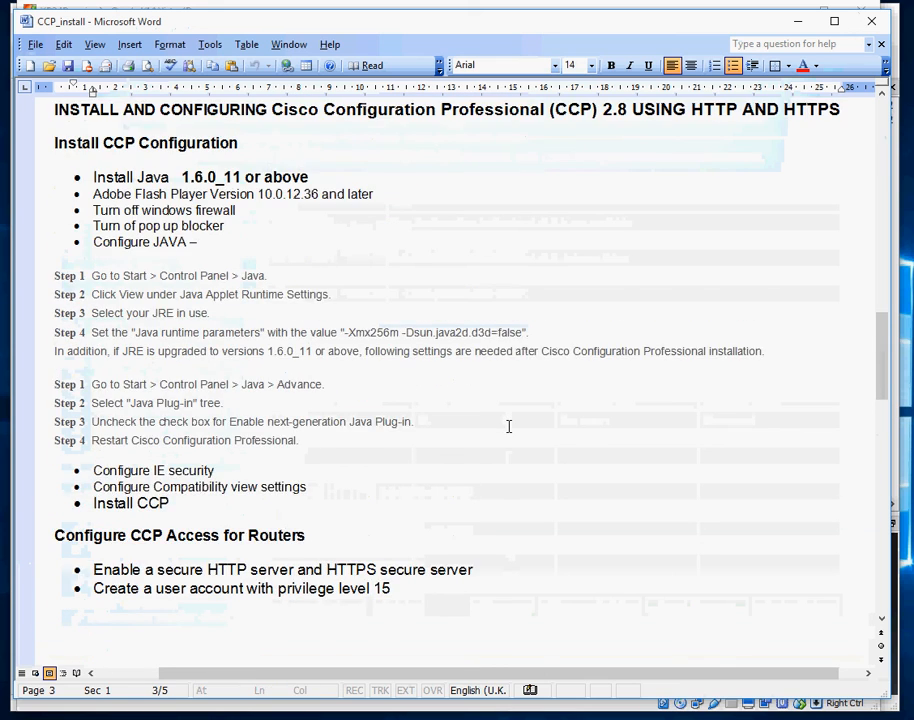
scroll(508, 425, "up", 1)
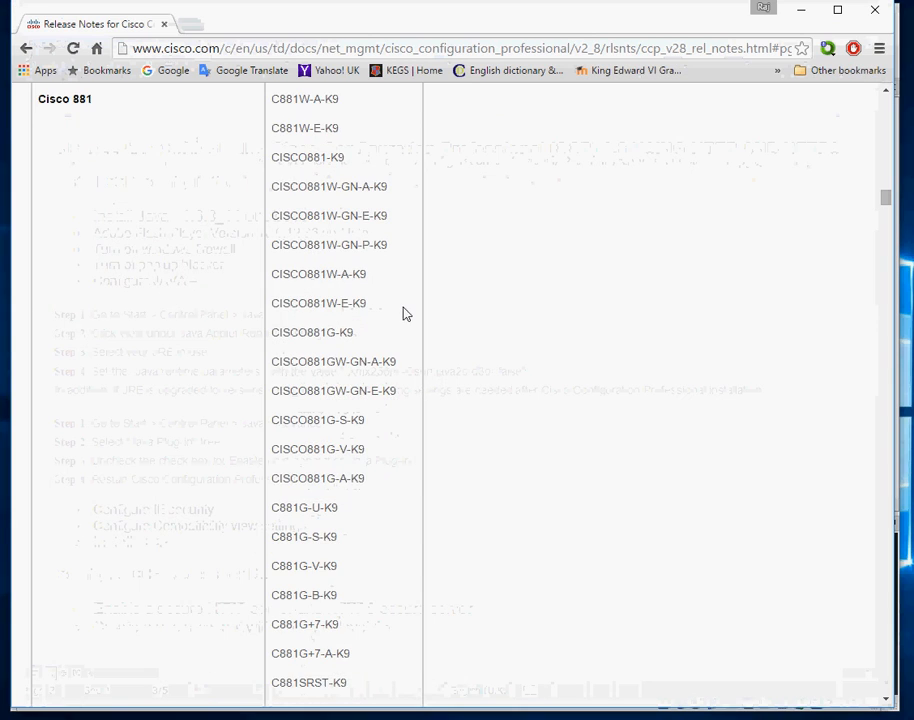
Visit the JRE Settings section, go back, and scroll to Table 1 PC System Requirements
scroll(406, 316, "up", 10)
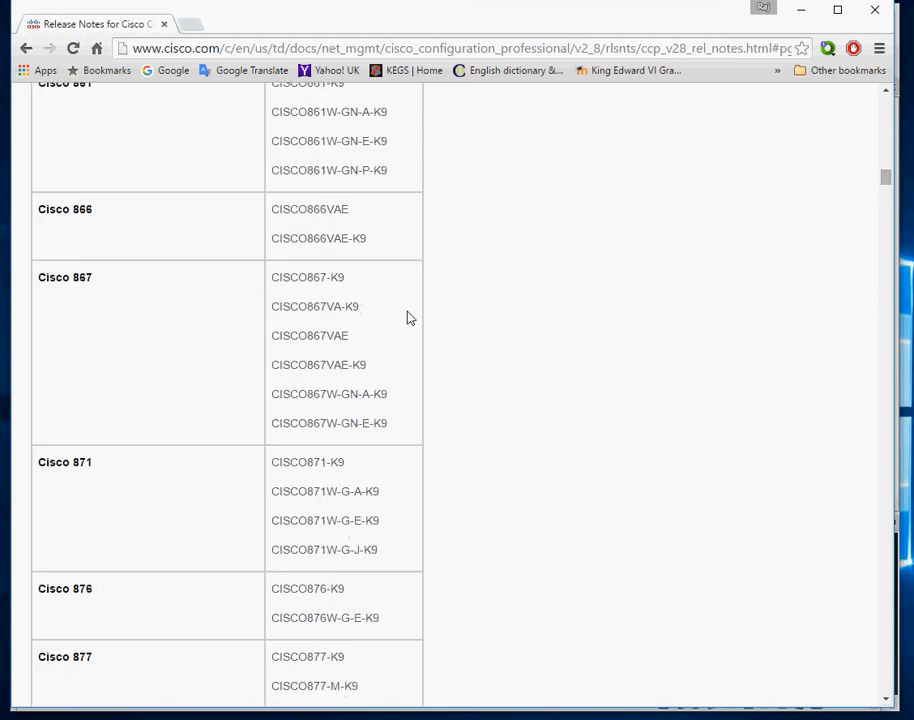
scroll(419, 316, "up", 15)
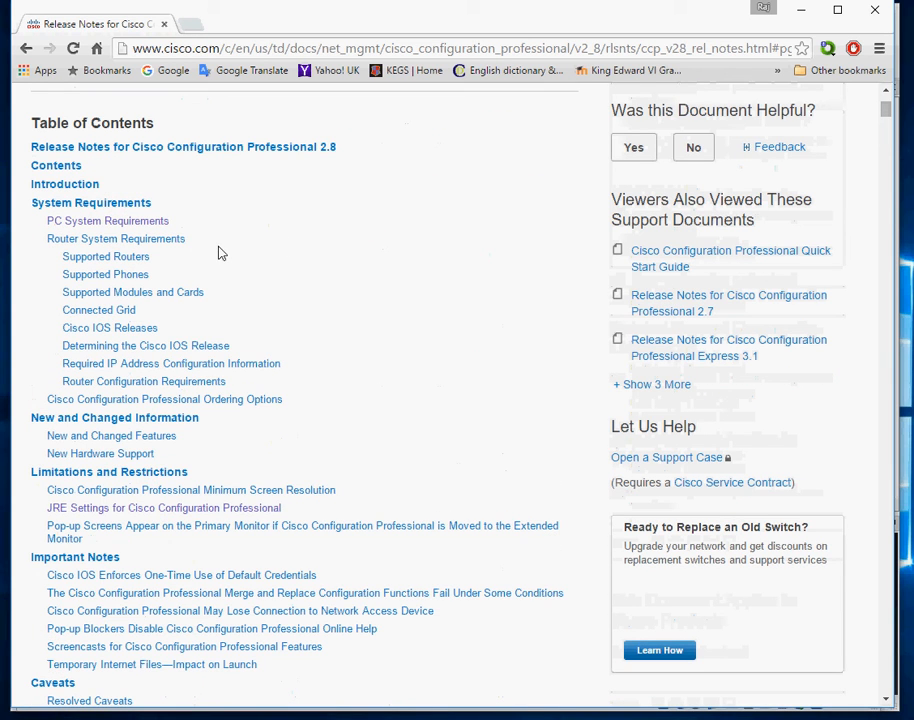
left_click(155, 509)
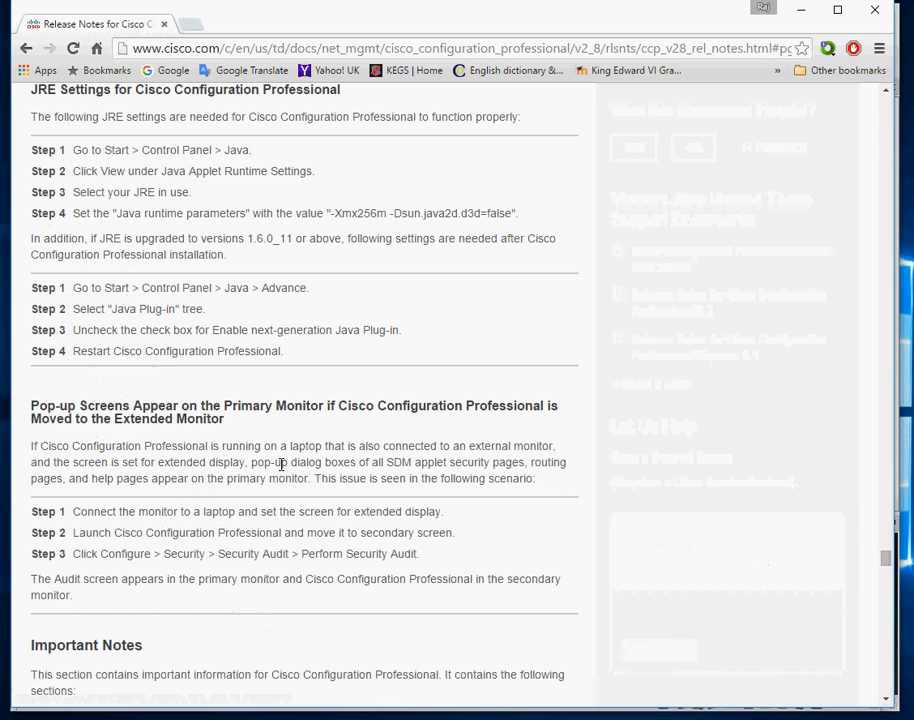
scroll(281, 460, "up", 4)
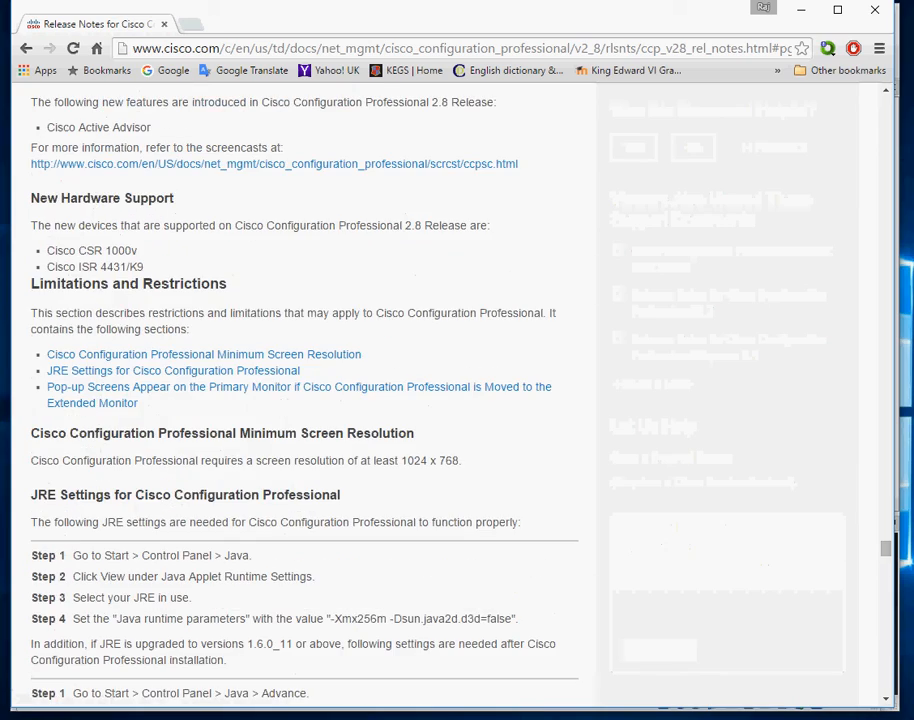
left_click(26, 48)
scroll(320, 377, "down", 13)
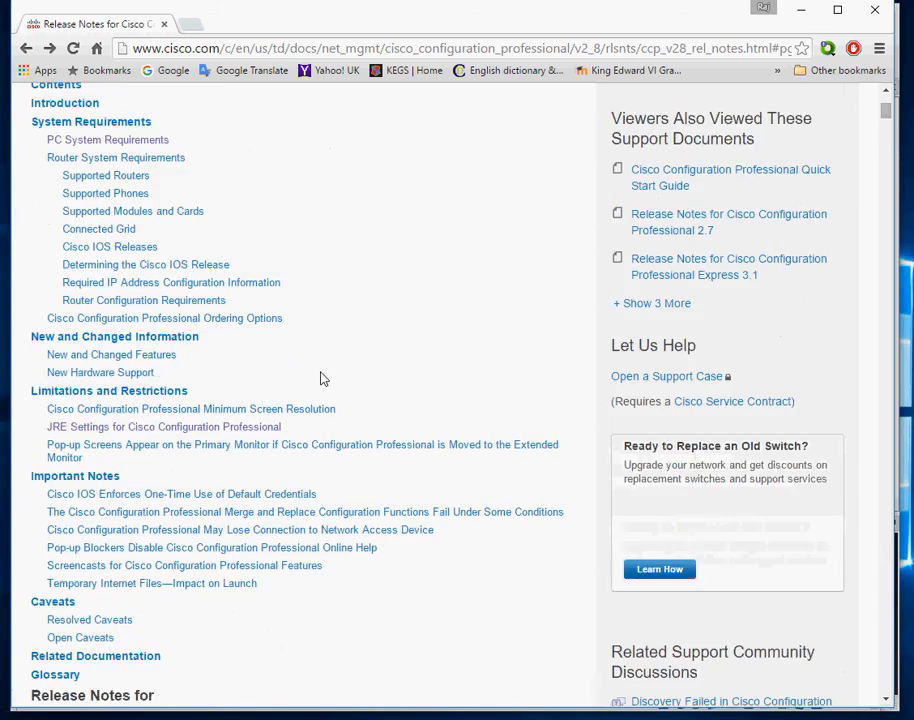
scroll(323, 380, "down", 4)
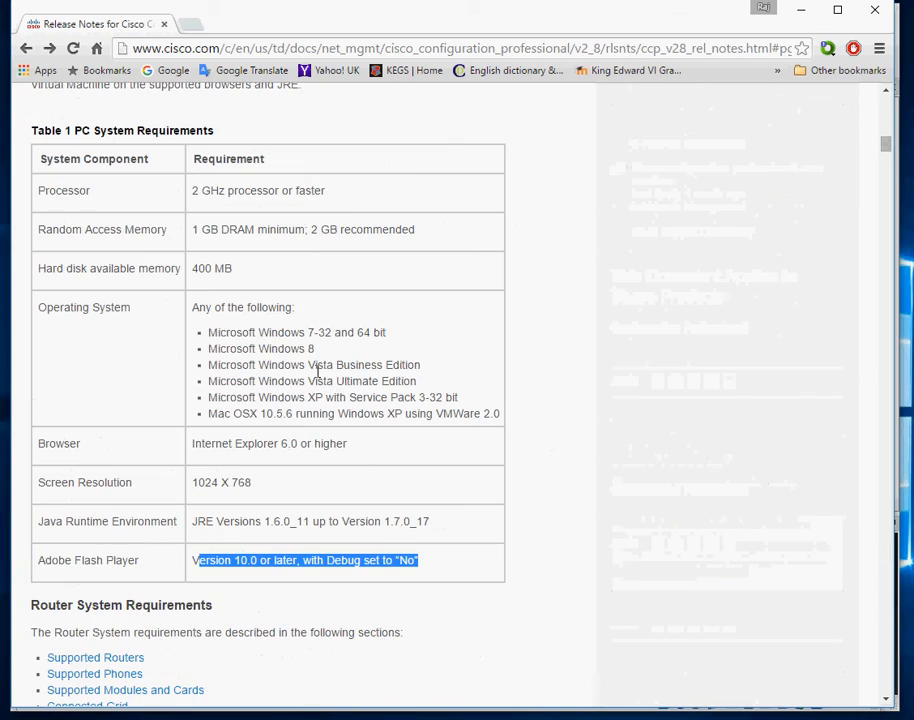